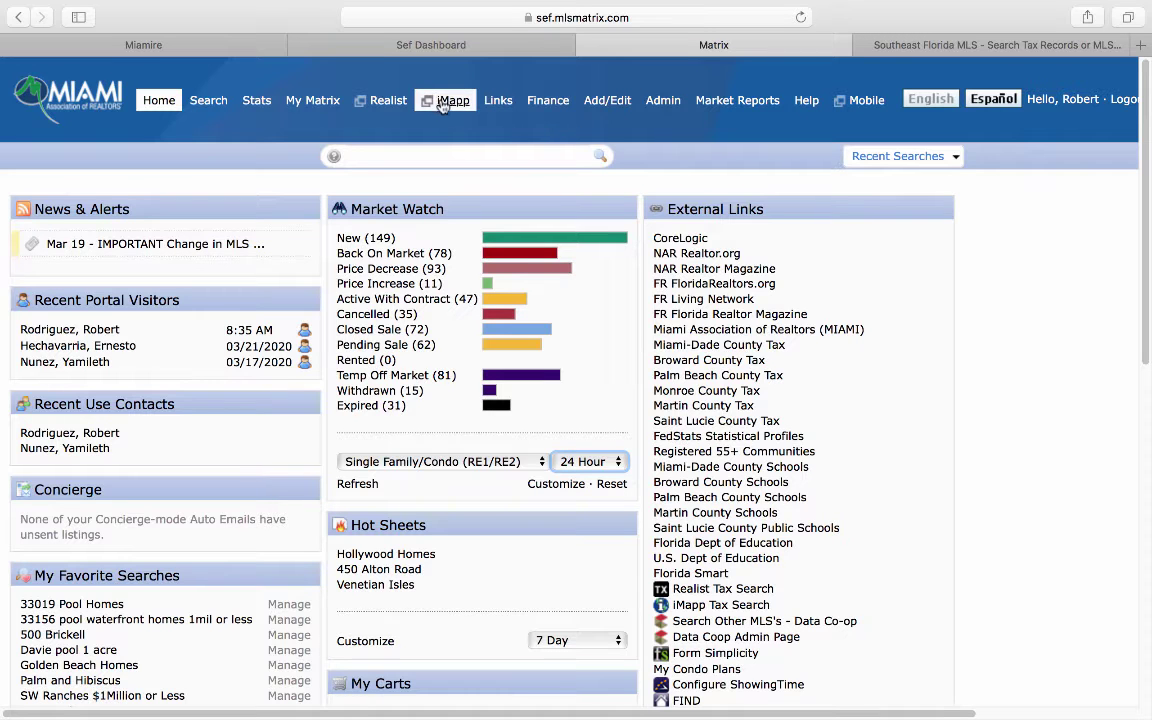
Step: Browse the member services dashboard tiles, then open the IMAPP Miami-Dade tax-record search
click(422, 47)
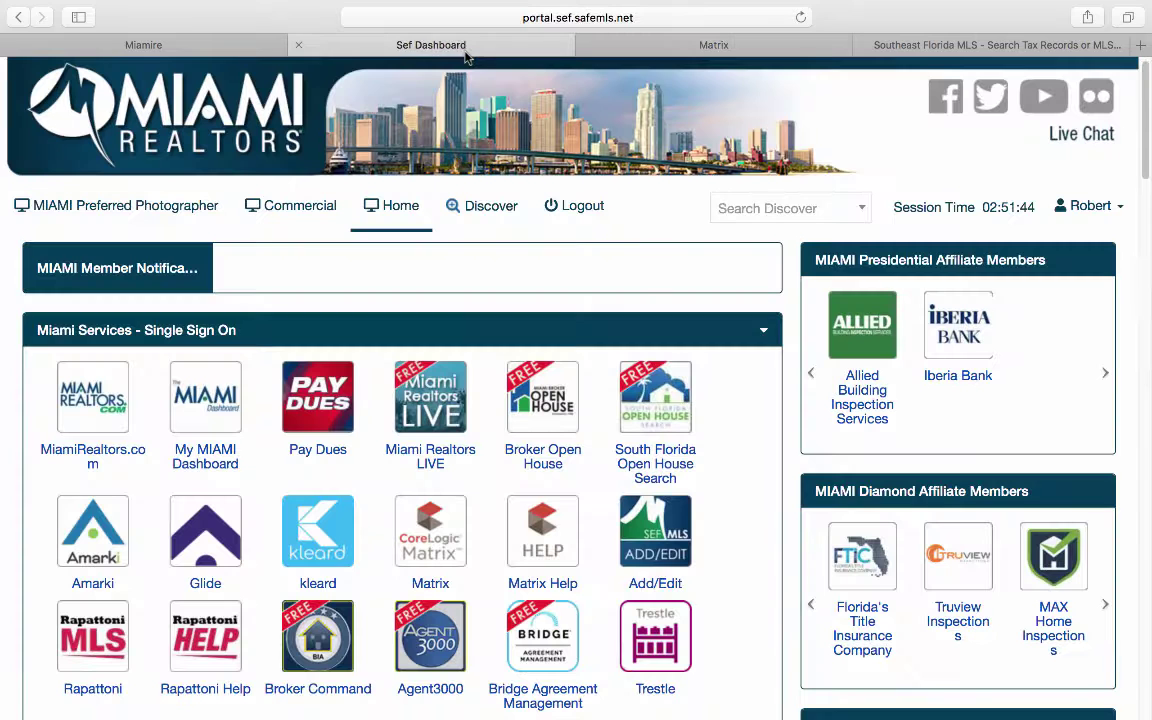
scroll(422, 452, down, 10)
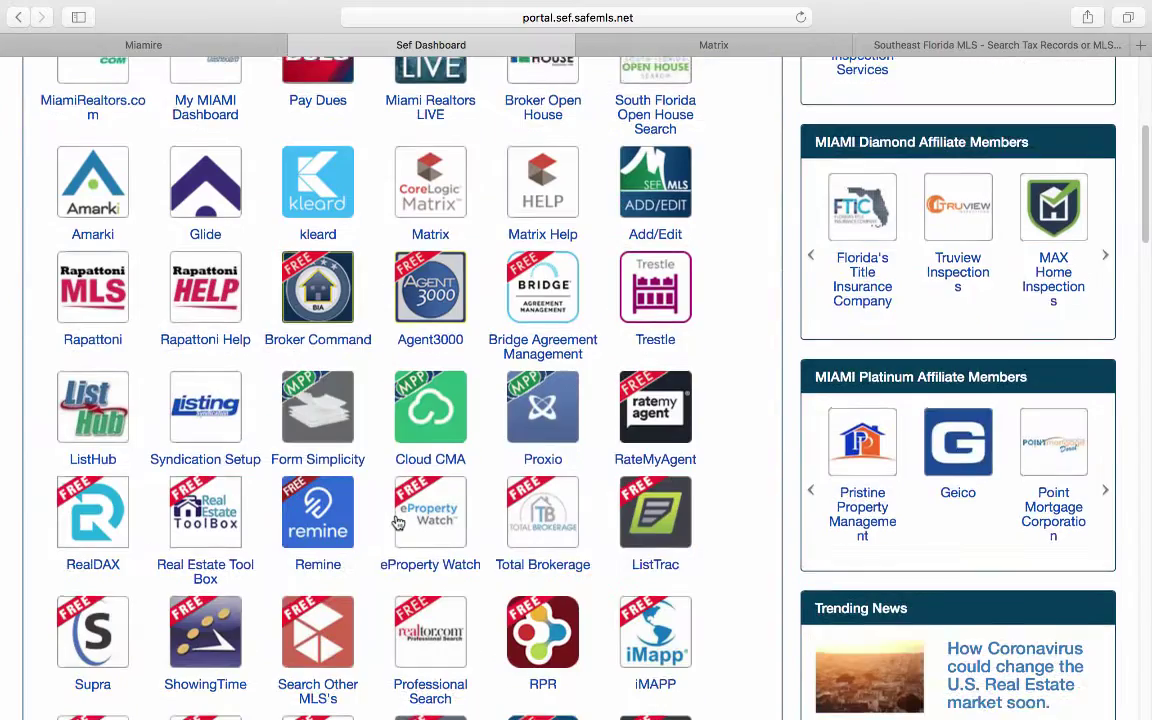
scroll(398, 521, down, 1)
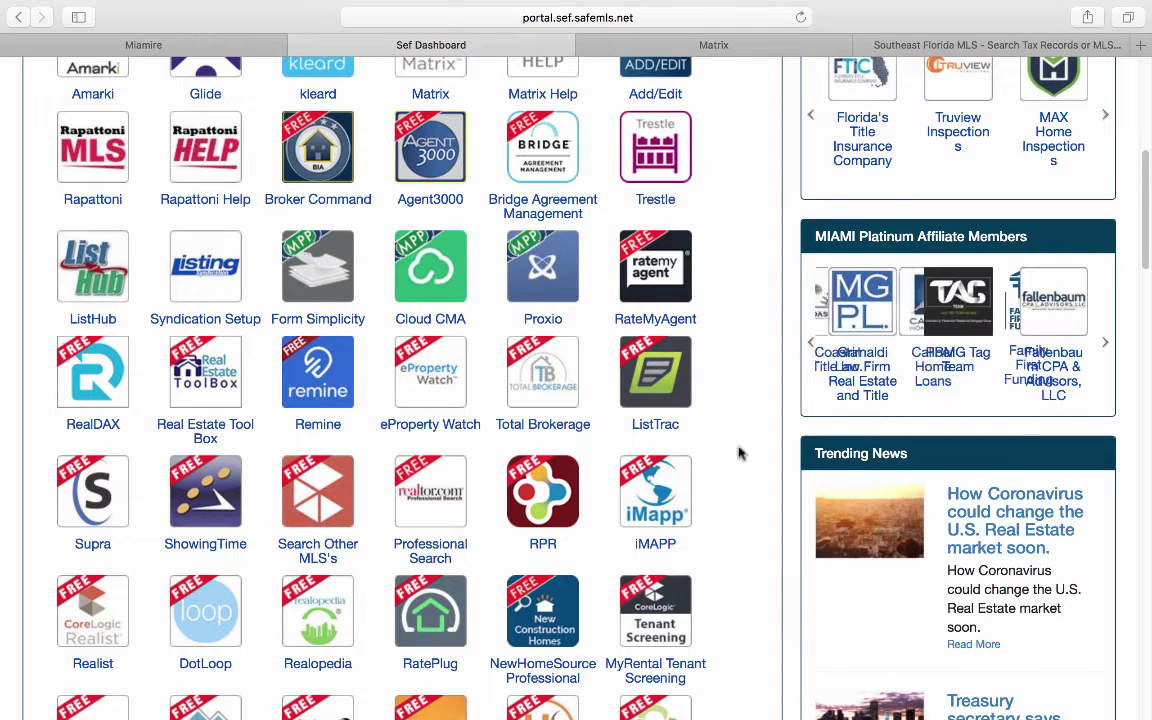
click(965, 47)
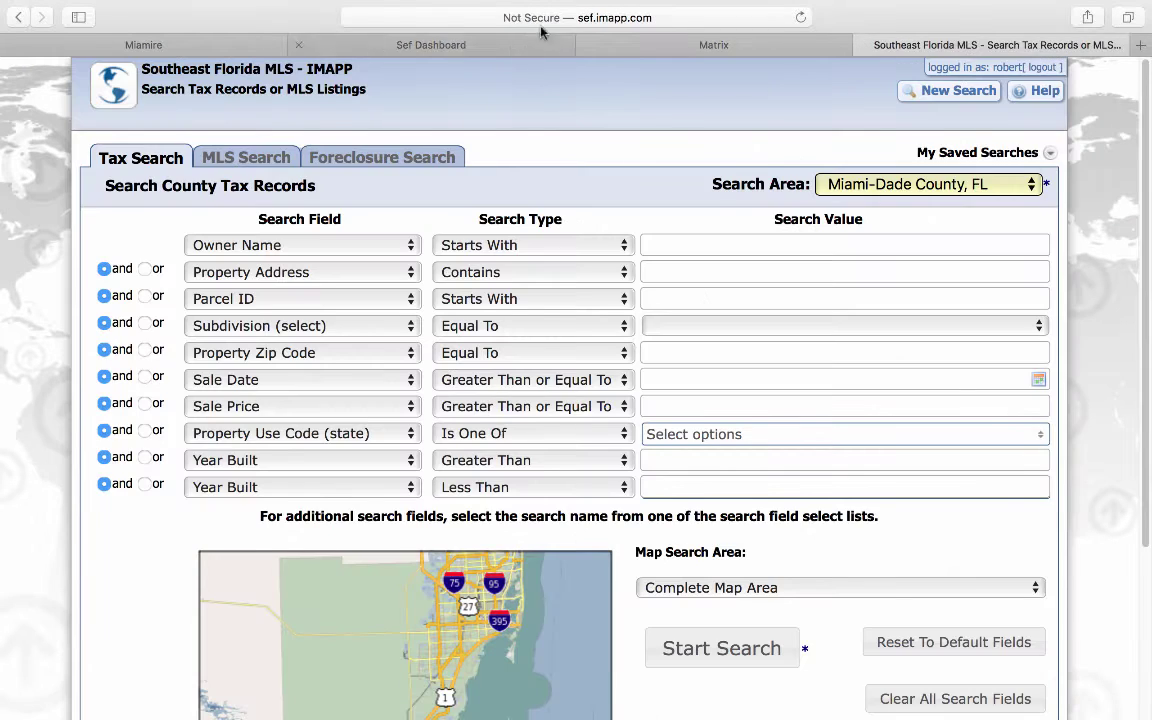
Step: Check the search page's web address and flip between the dashboard, Matrix and IMAPP tabs
click(545, 17)
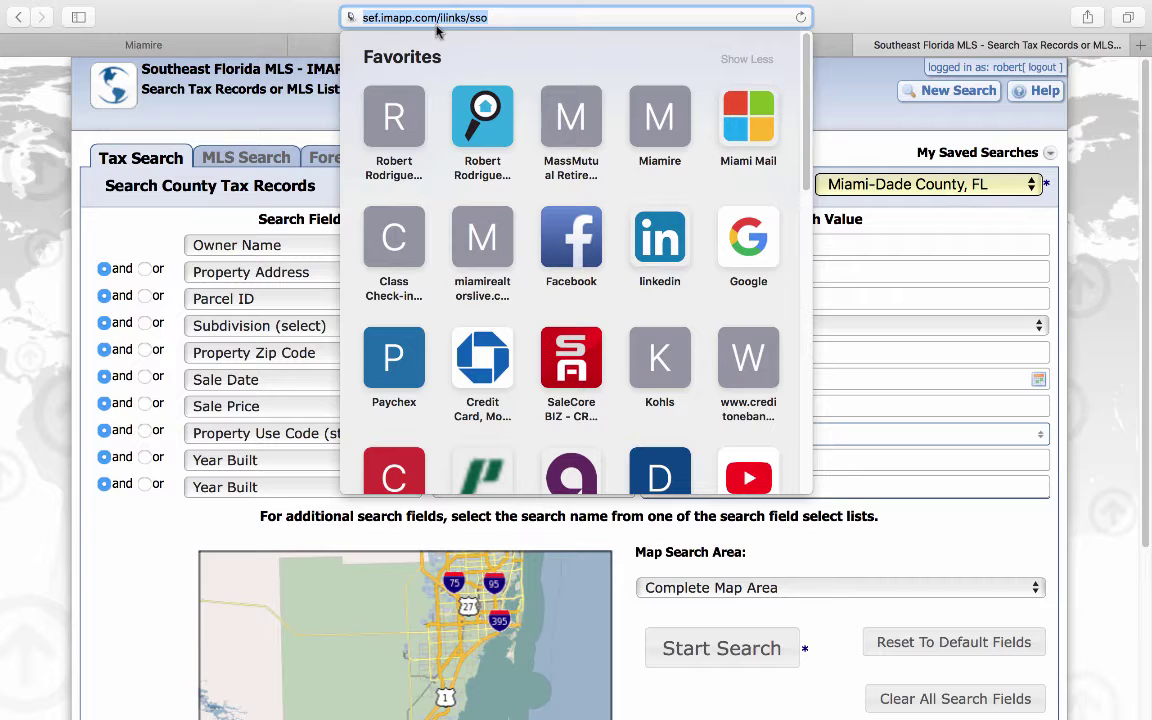
click(324, 48)
click(587, 45)
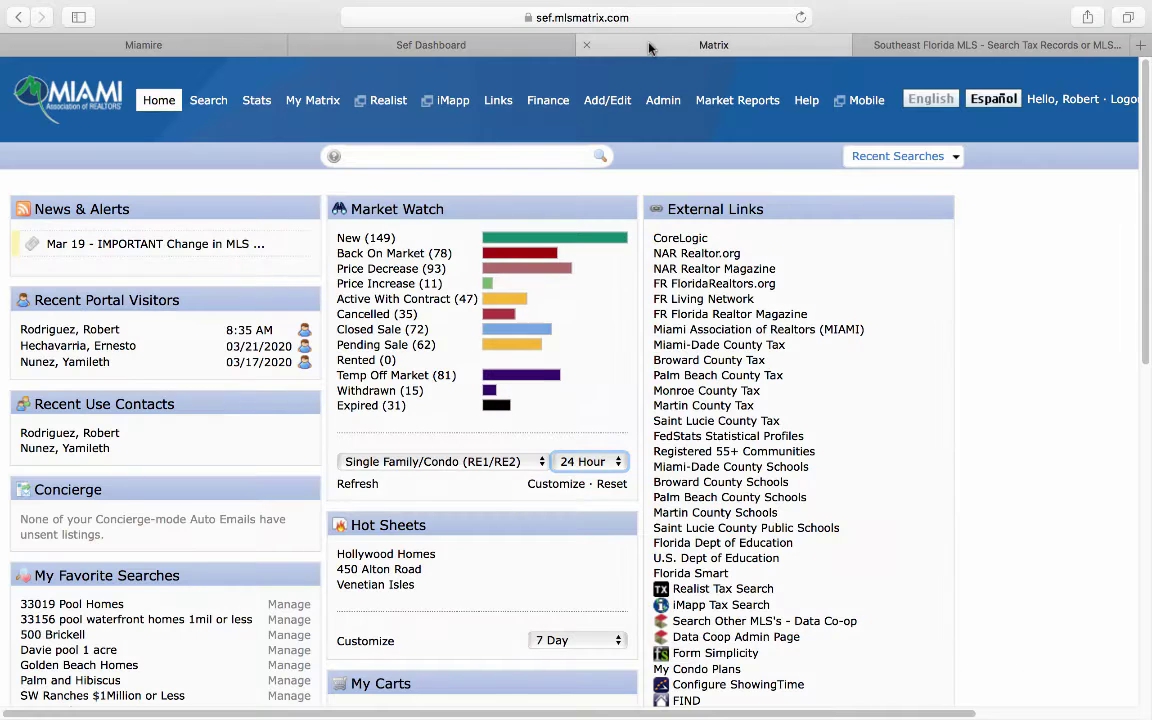
click(920, 44)
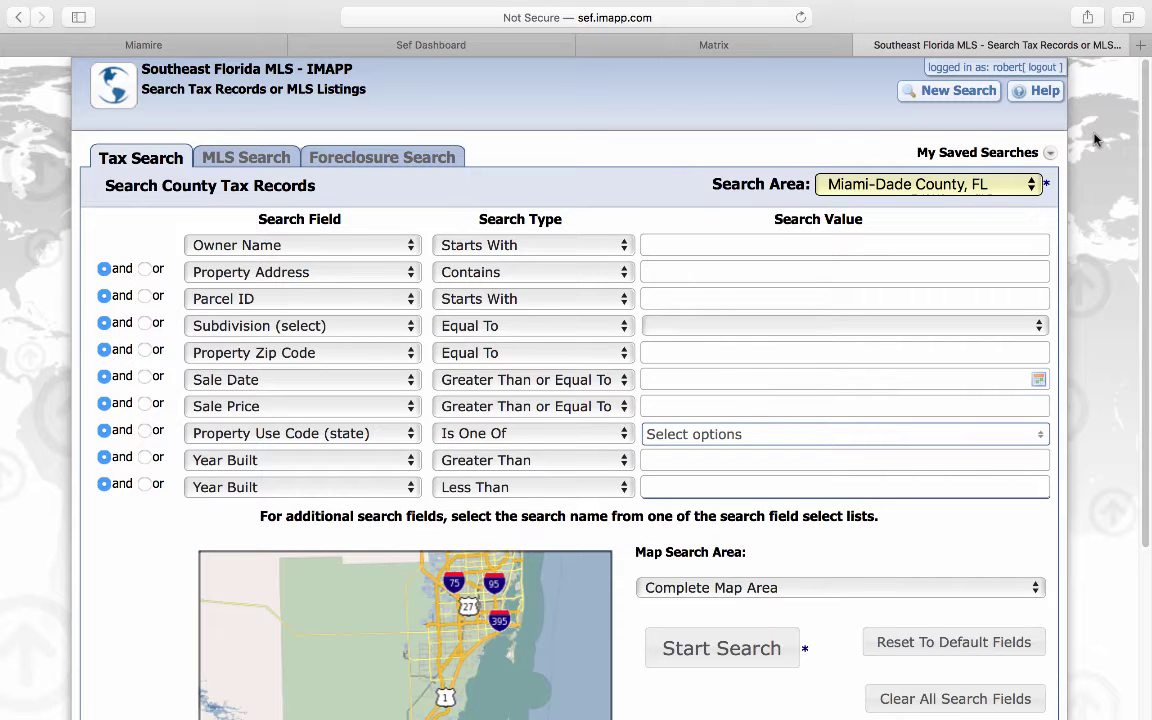
Step: Keep Miami-Dade County, FL as the search area and return to the Matrix home page
click(1032, 188)
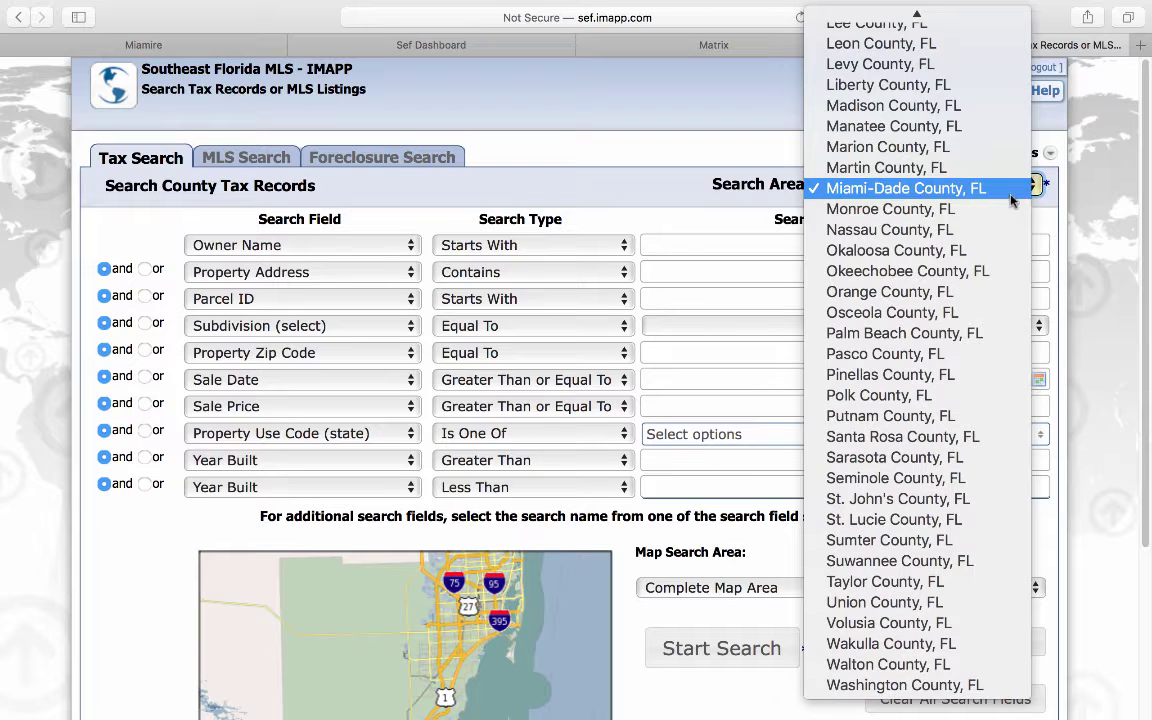
click(951, 195)
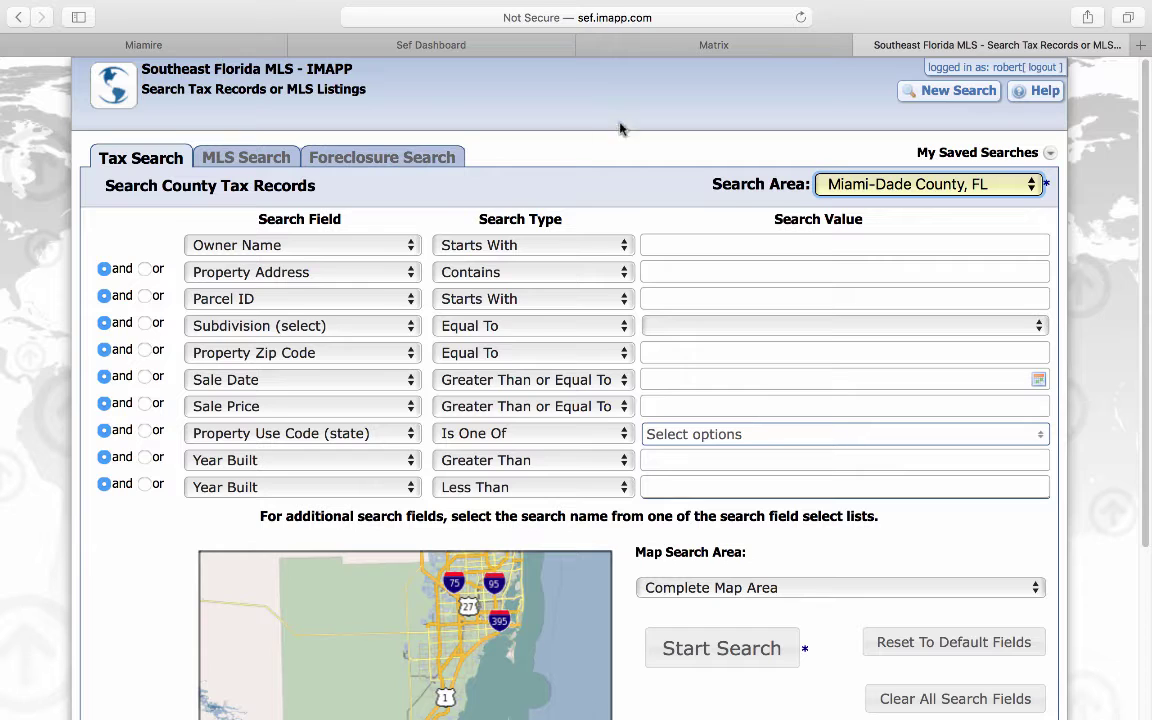
click(703, 45)
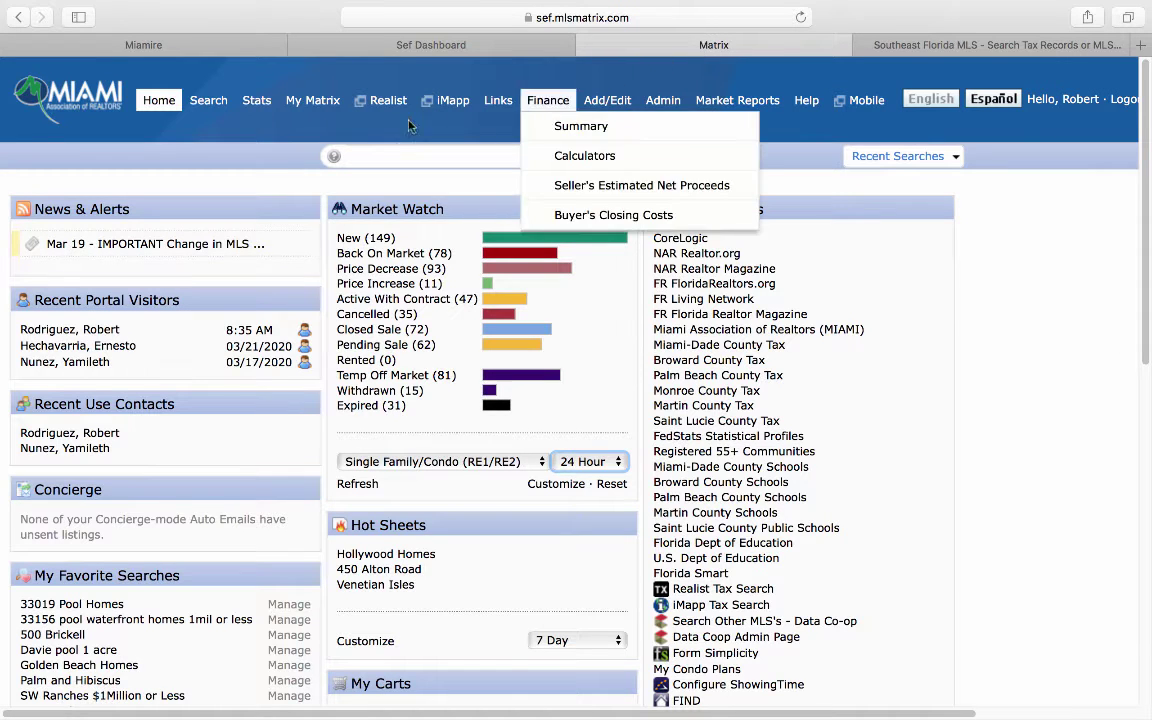
Step: Run a COM Improved Comm/Indust search for Apartments for Sale in Miami-Dade, zip 33135
mouse_move(195, 105)
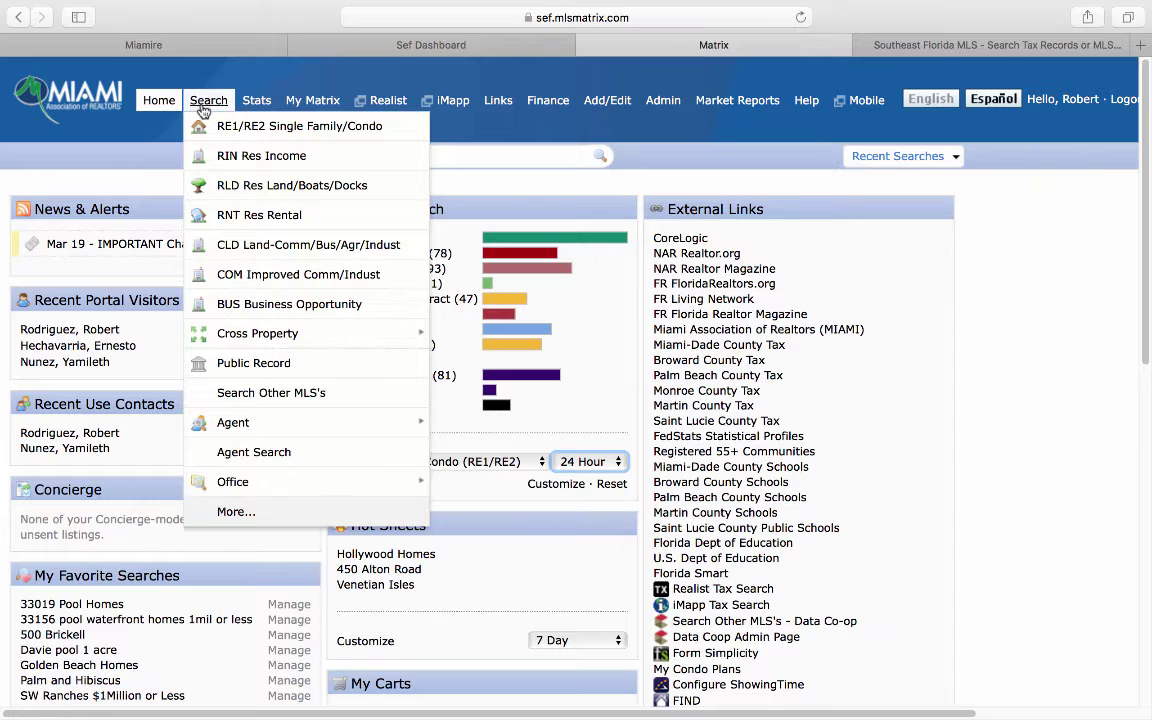
click(290, 278)
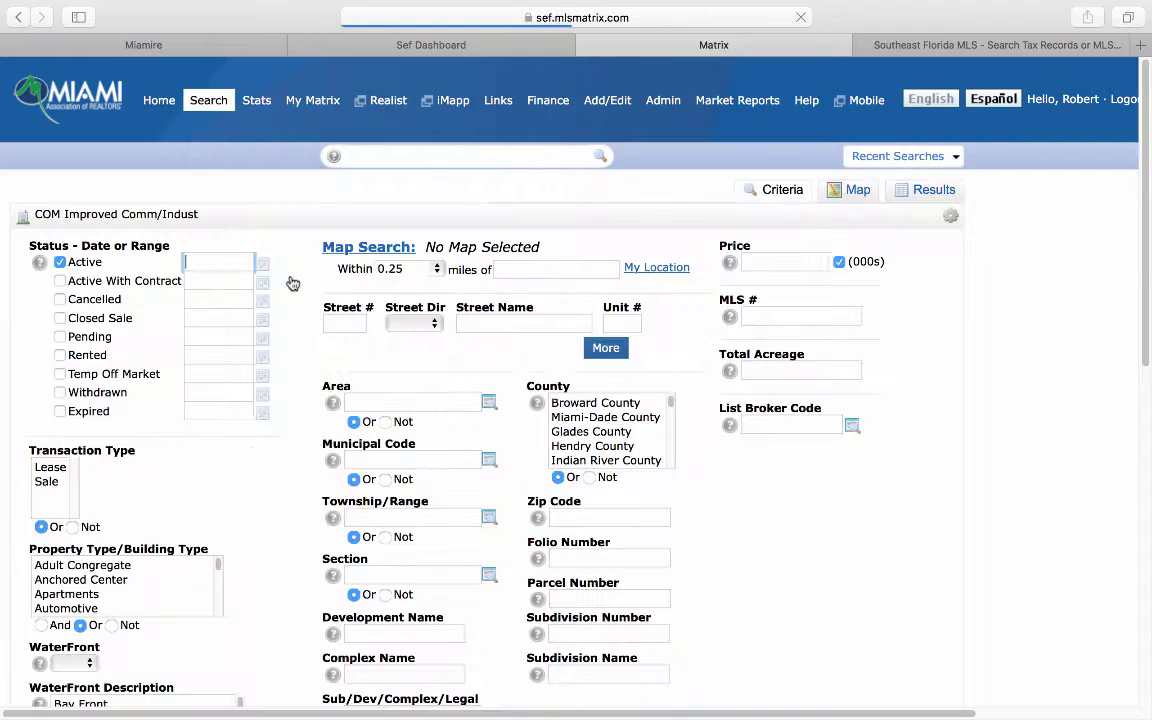
click(47, 482)
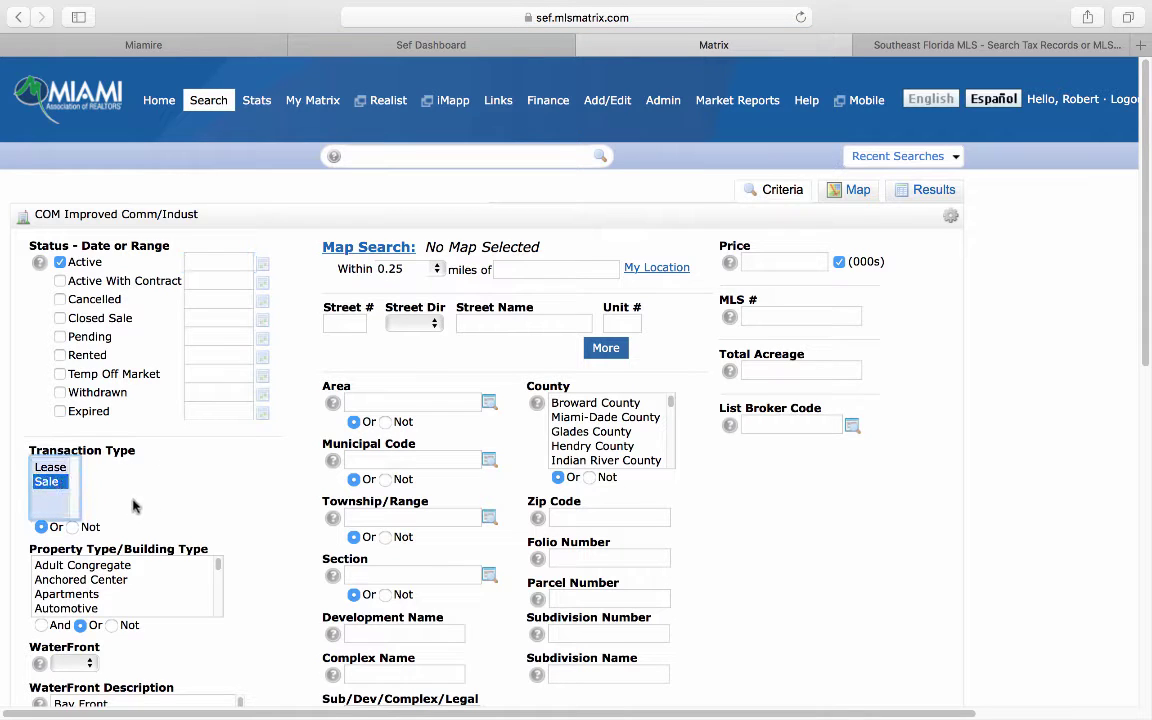
scroll(245, 530, down, 1)
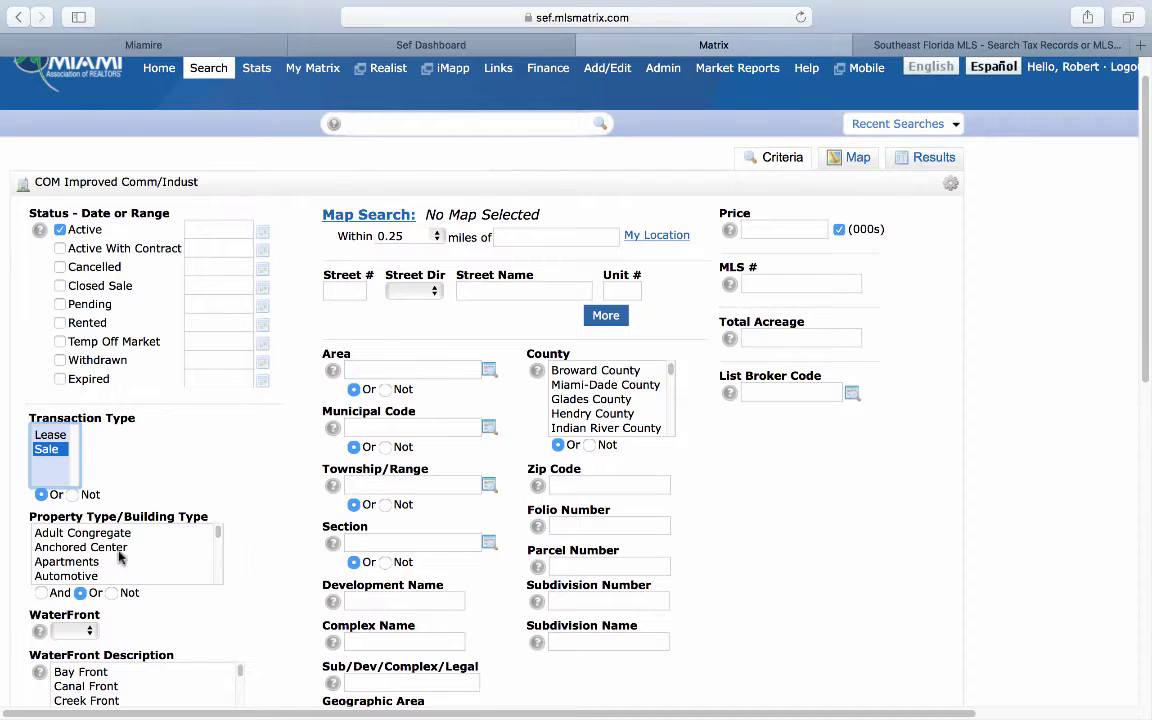
click(87, 563)
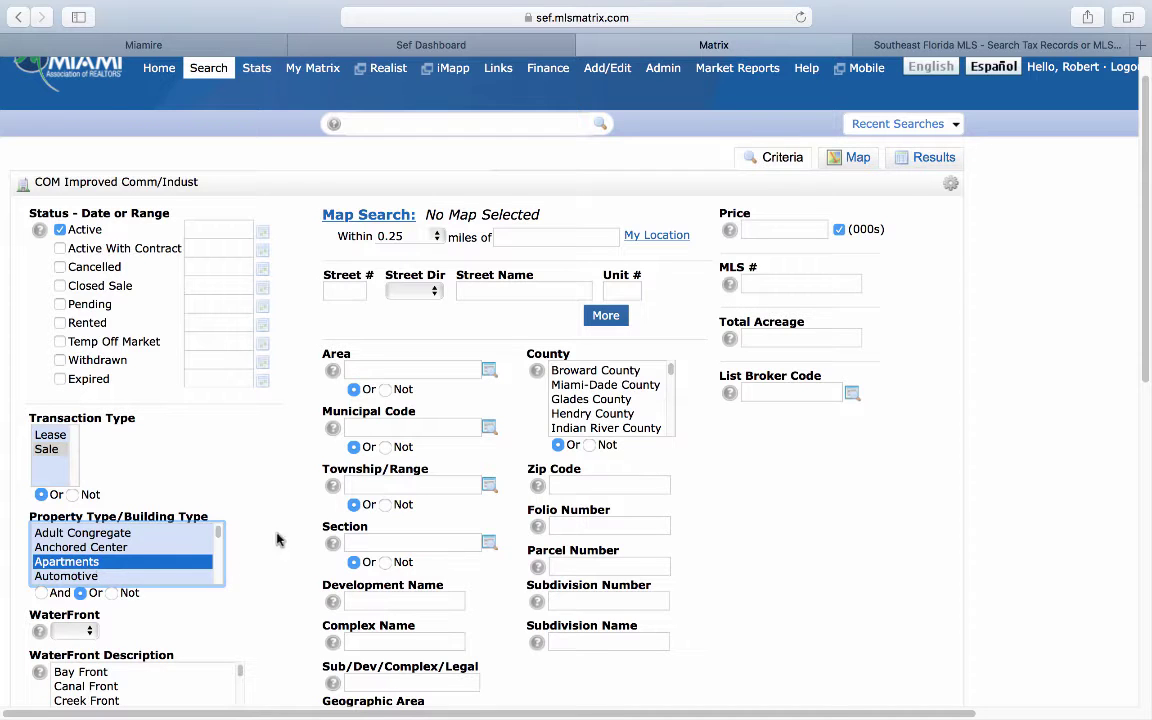
click(575, 386)
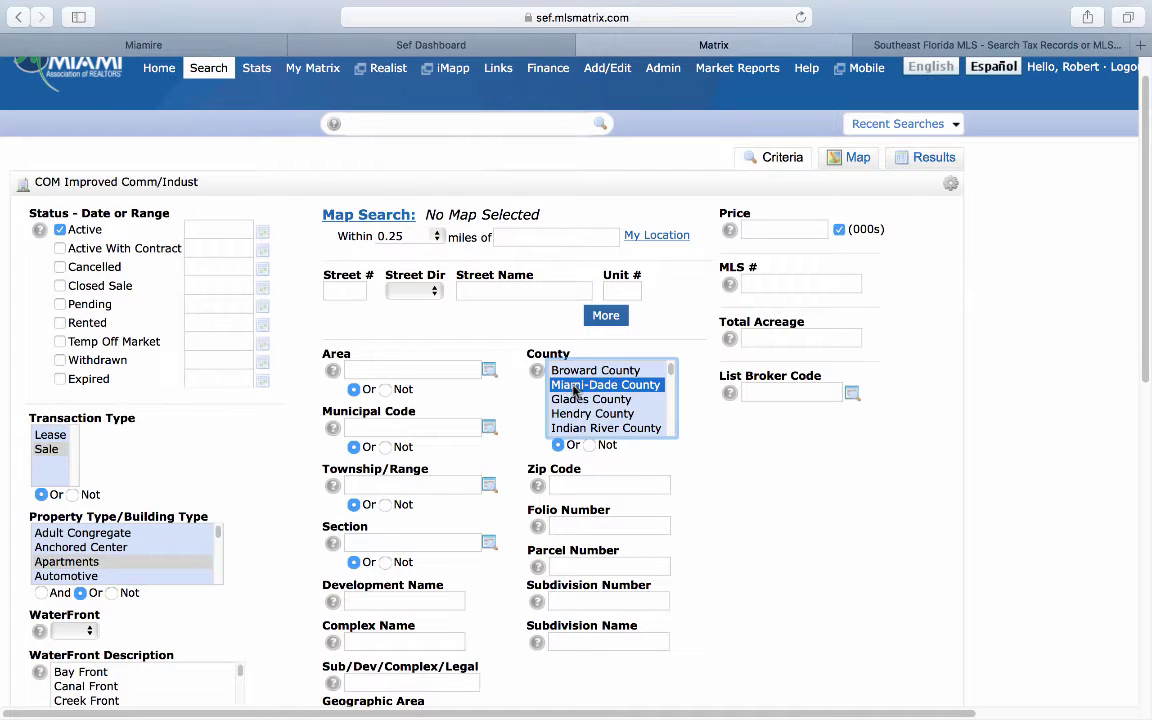
click(576, 484)
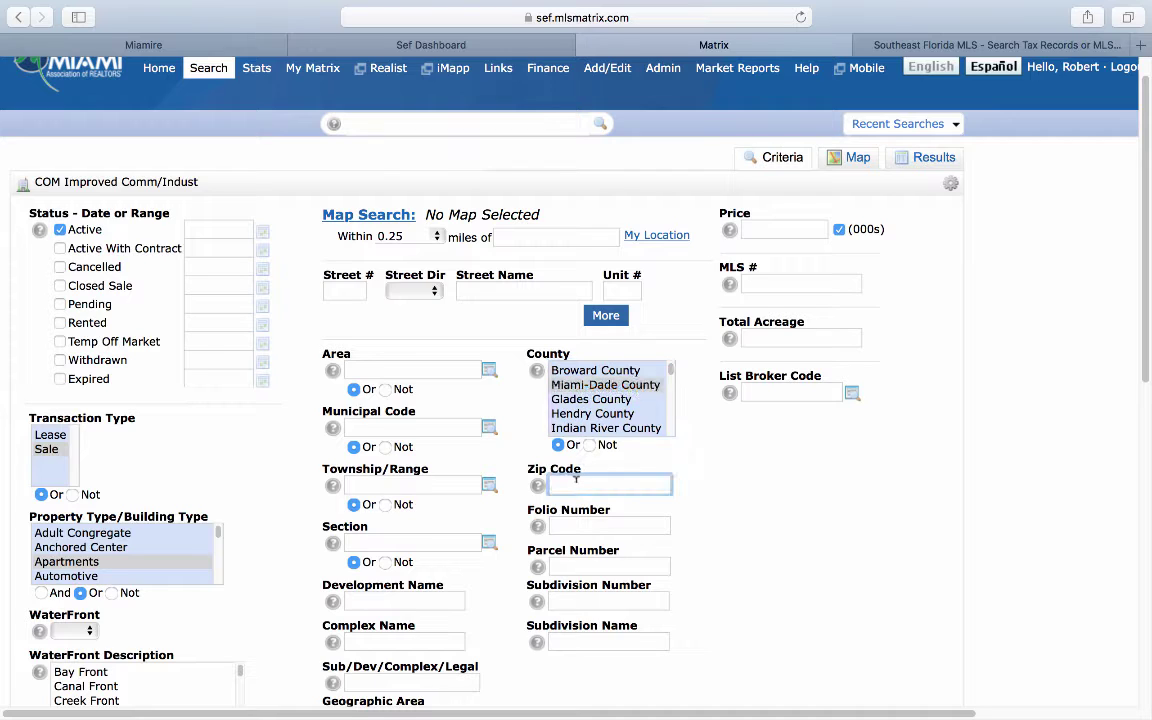
text(33135)
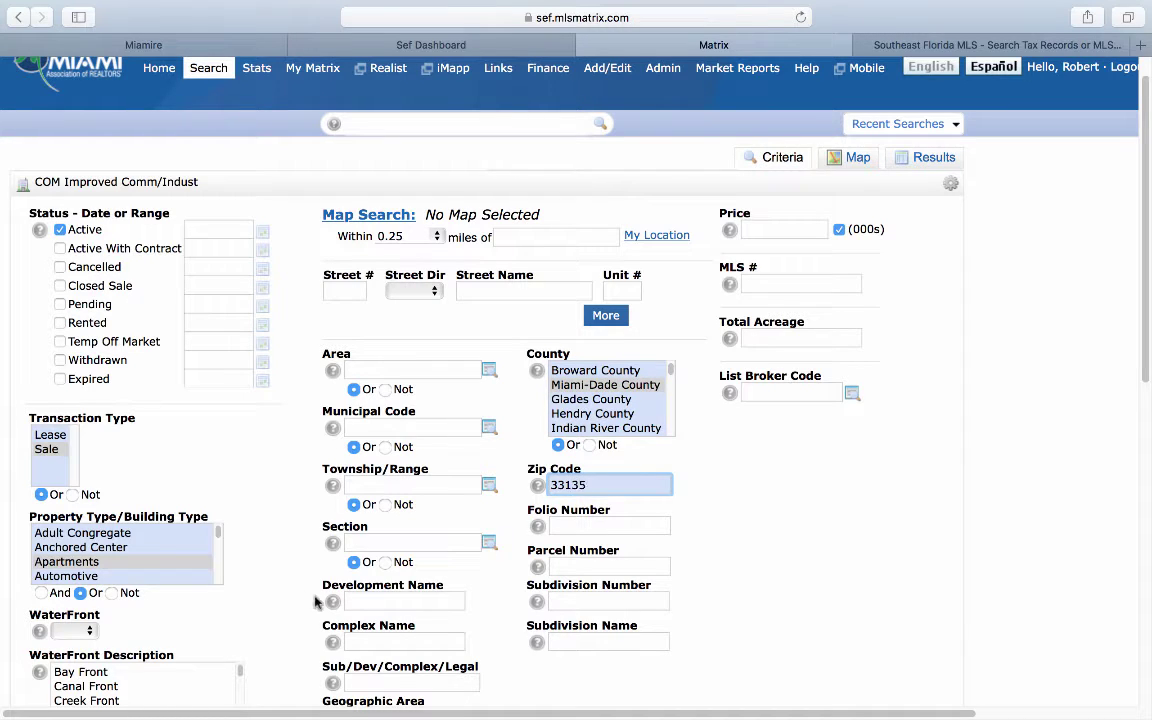
scroll(266, 538, down, 5)
click(254, 548)
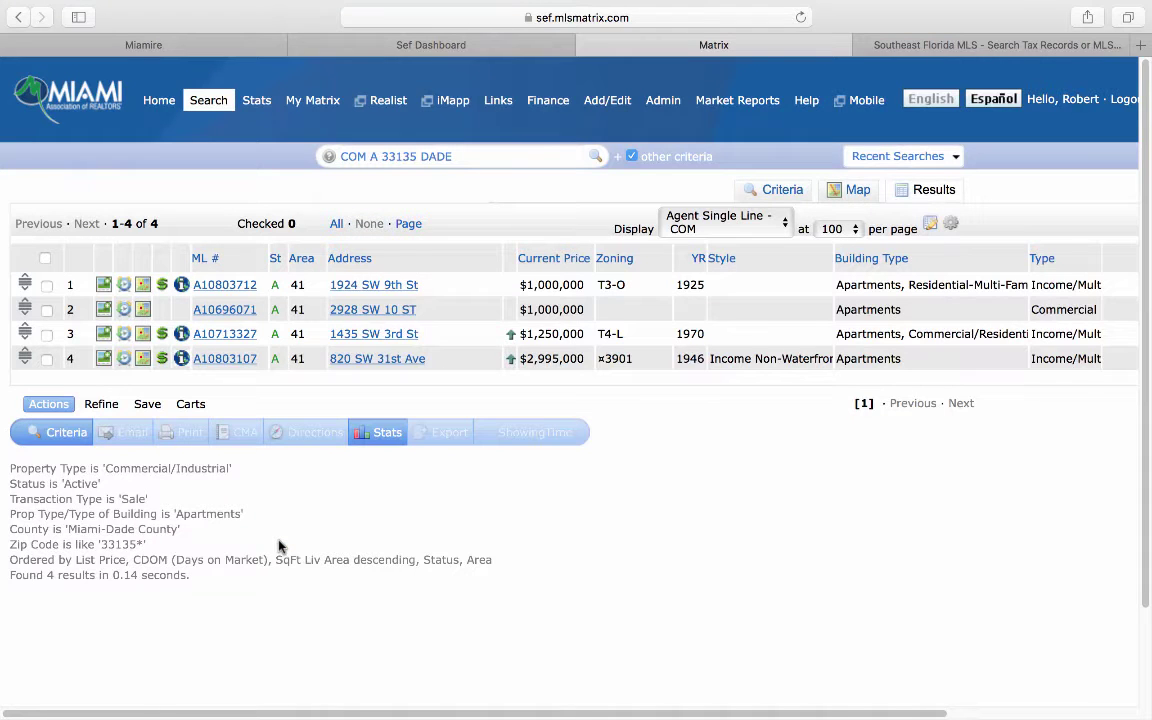
click(224, 309)
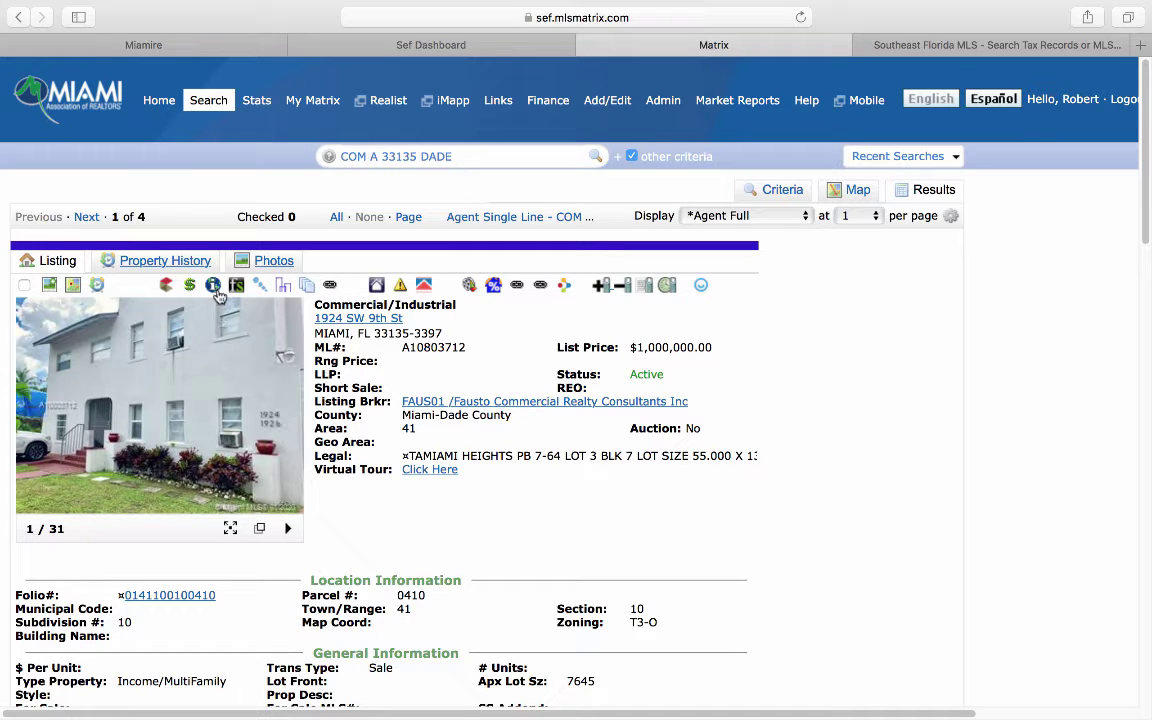
click(215, 286)
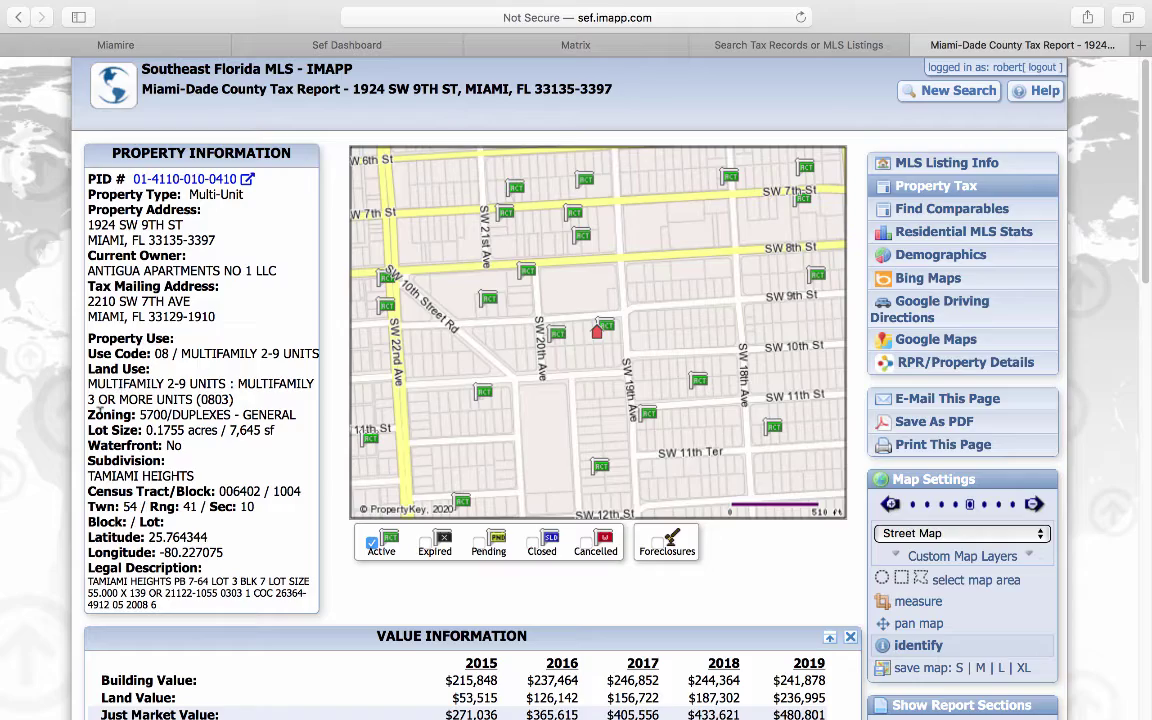
scroll(100, 412, down, 6)
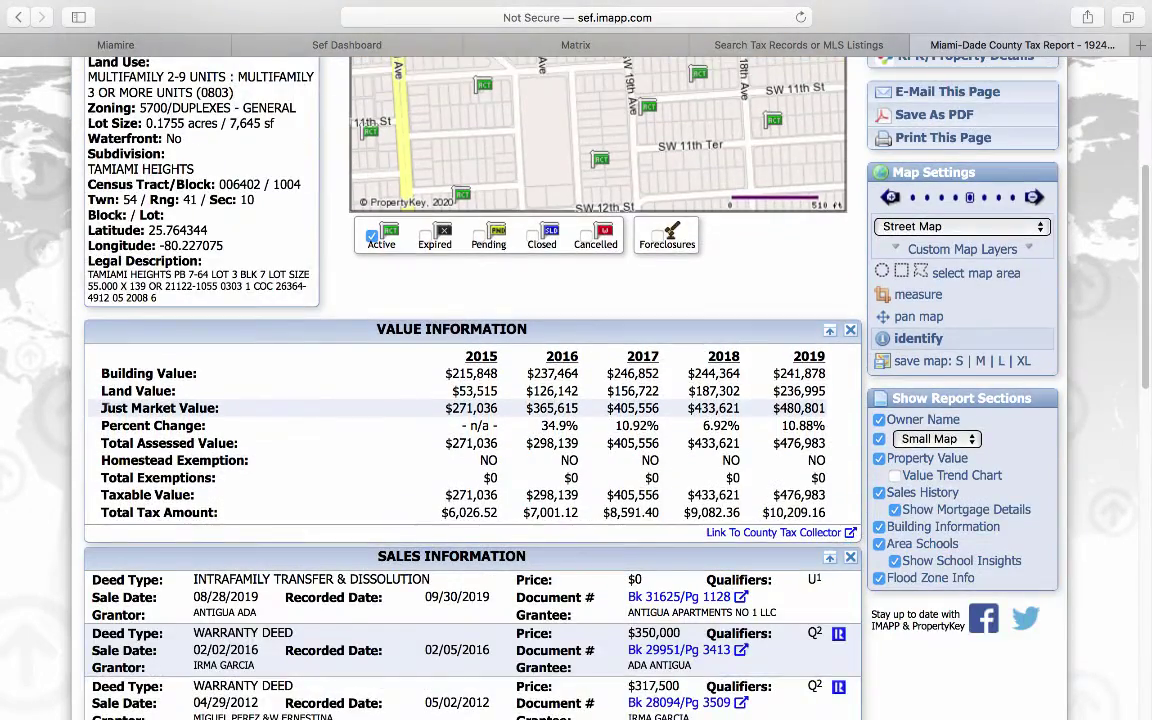
scroll(427, 372, down, 15)
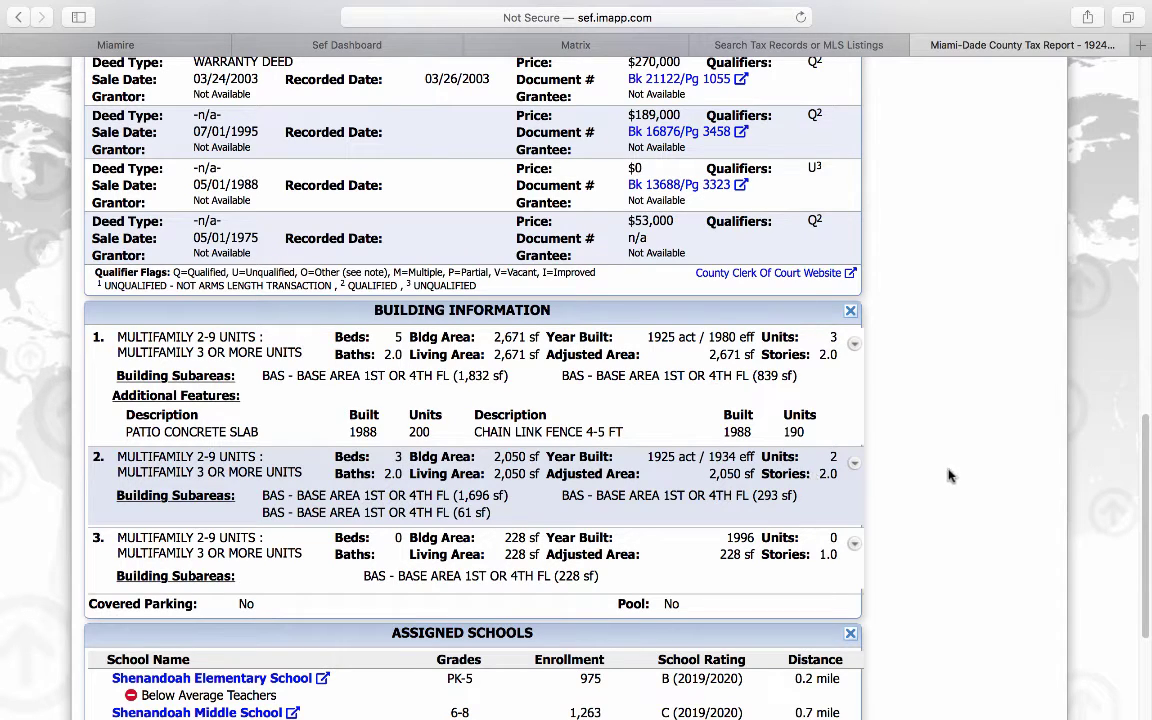
scroll(954, 473, up, 15)
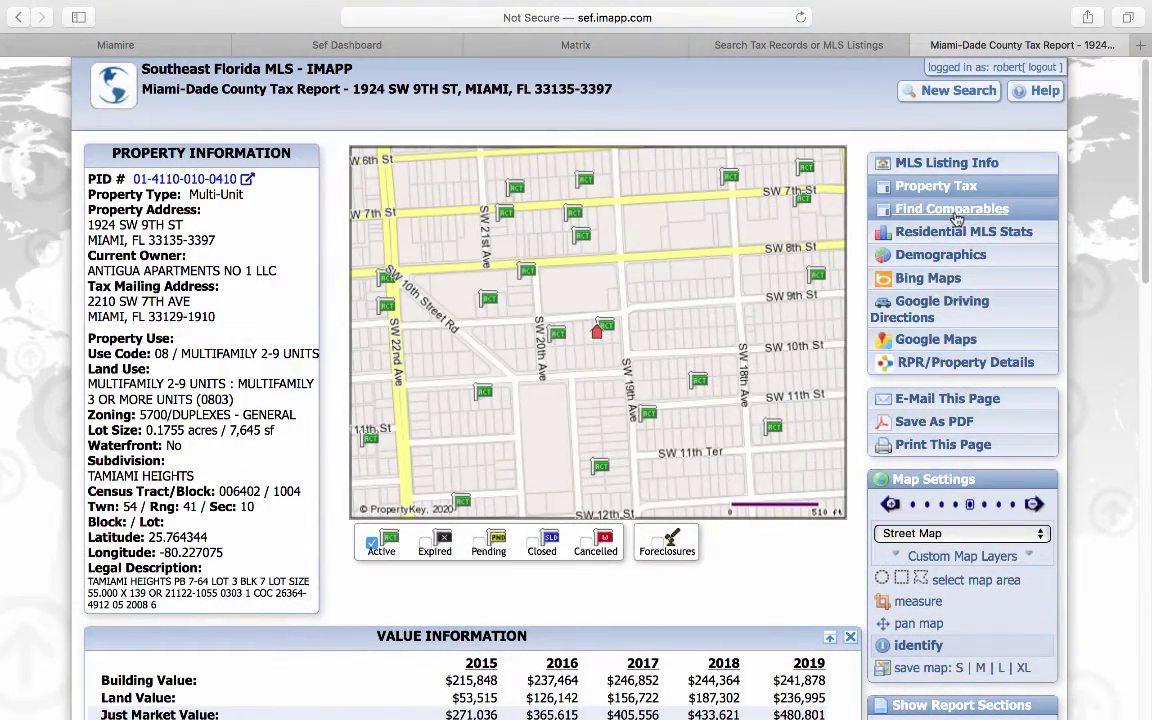
click(952, 210)
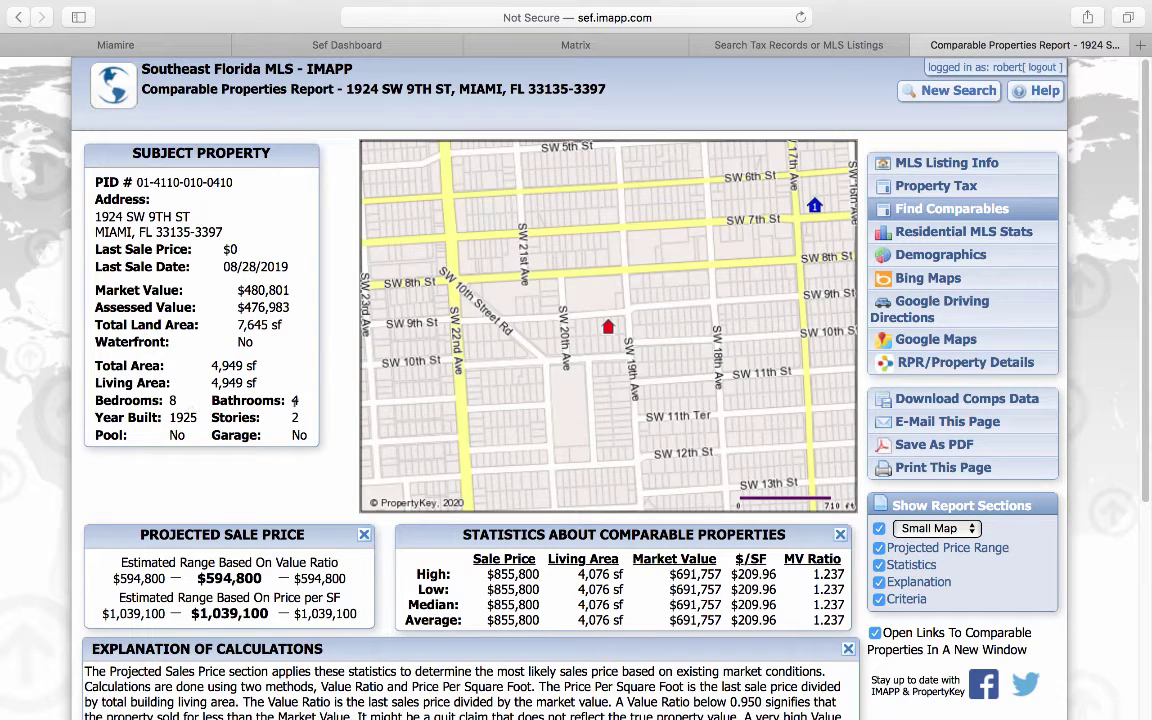
scroll(294, 400, down, 3)
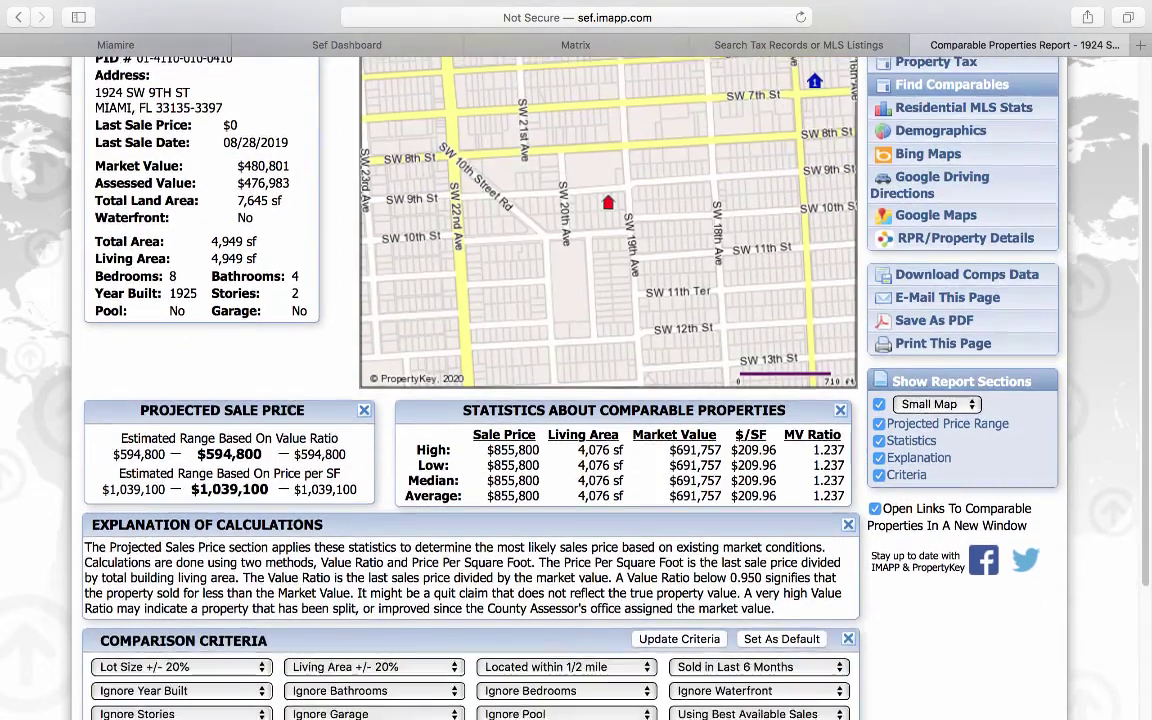
scroll(148, 460, down, 5)
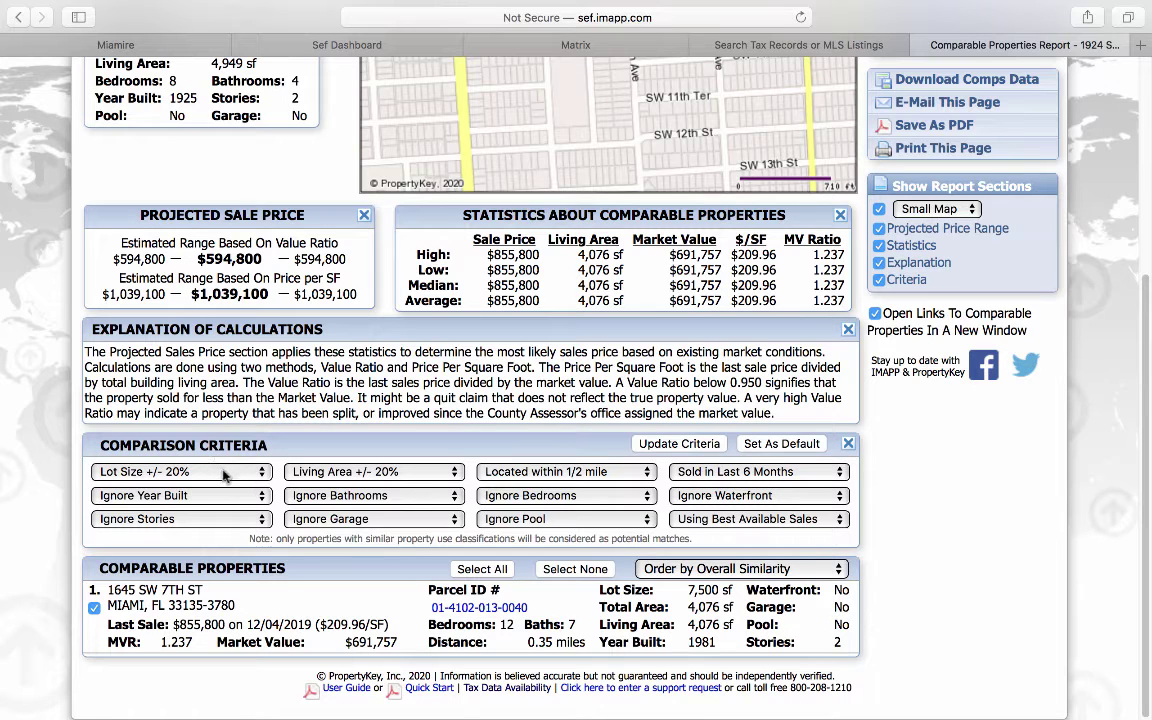
click(316, 474)
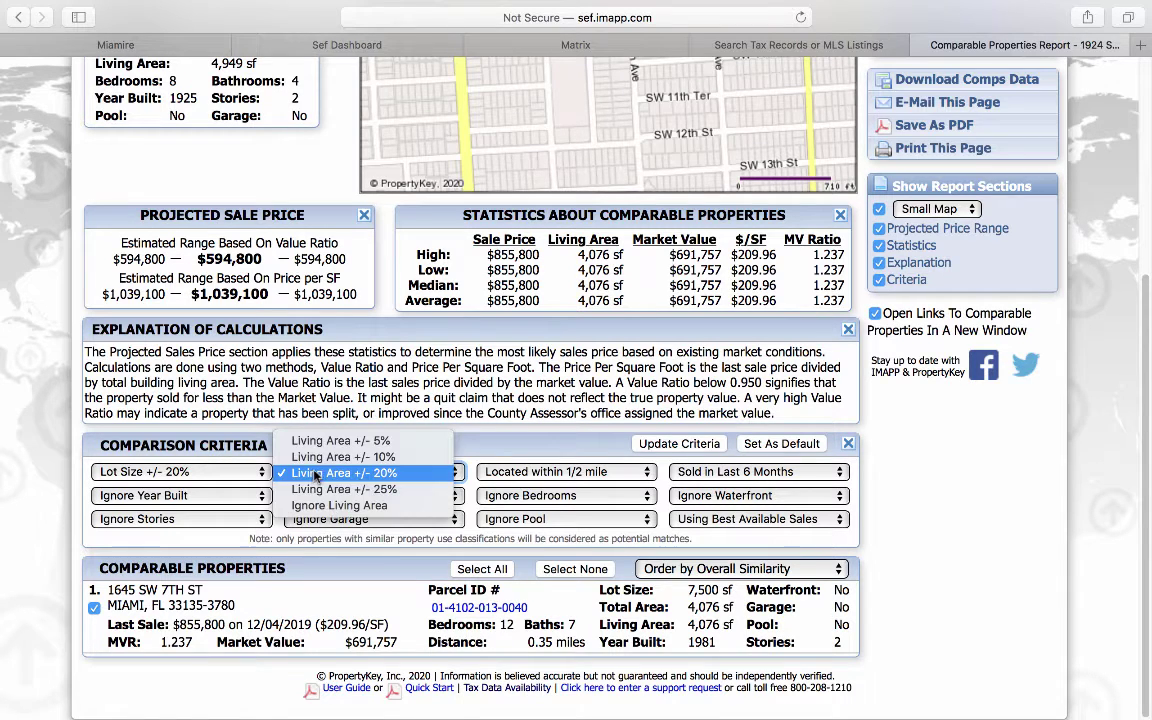
click(376, 473)
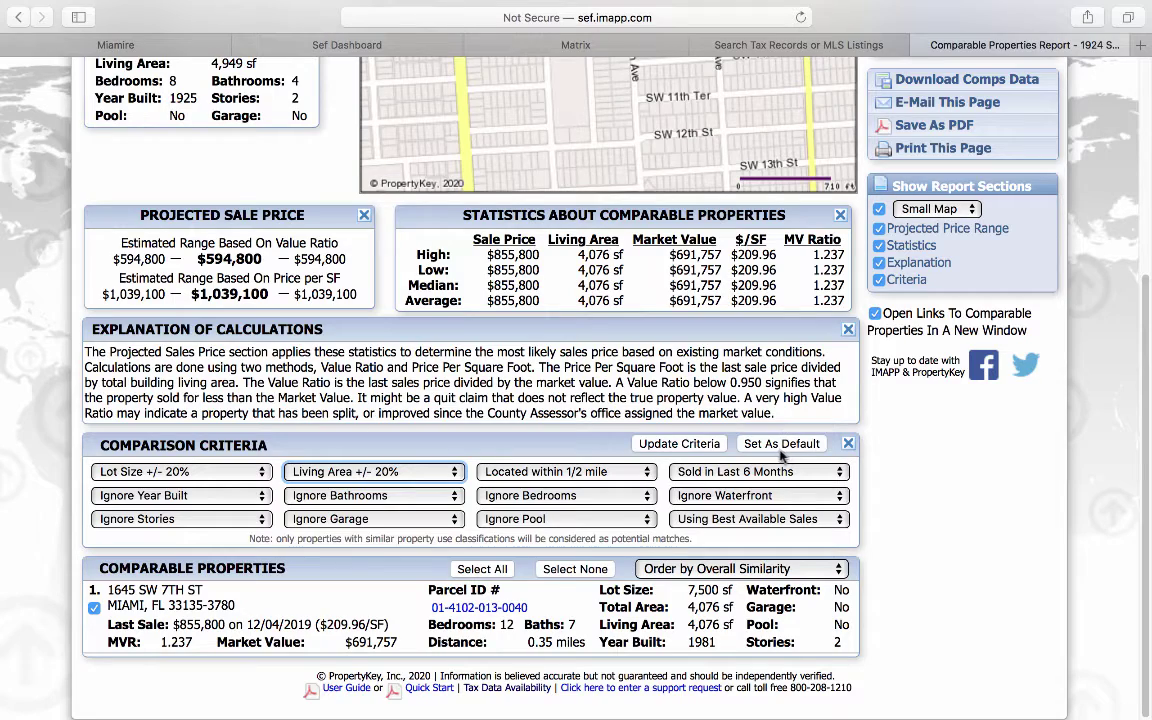
scroll(230, 470, up, 1)
scroll(237, 473, up, 5)
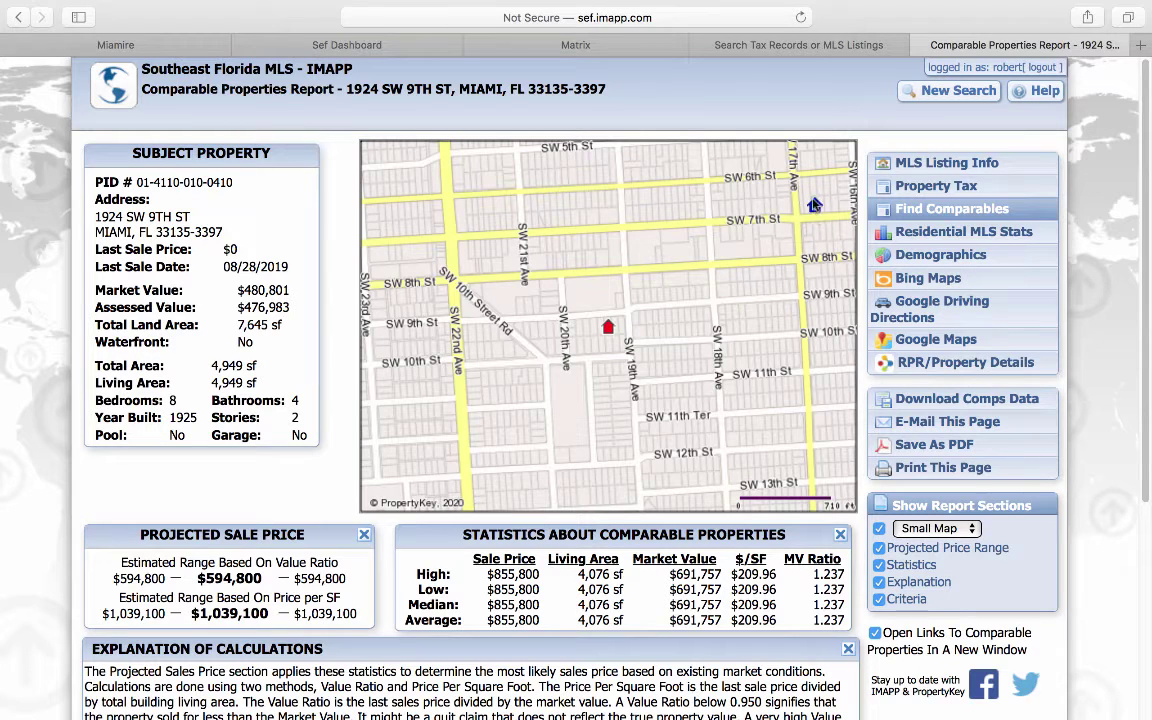
scroll(252, 428, down, 5)
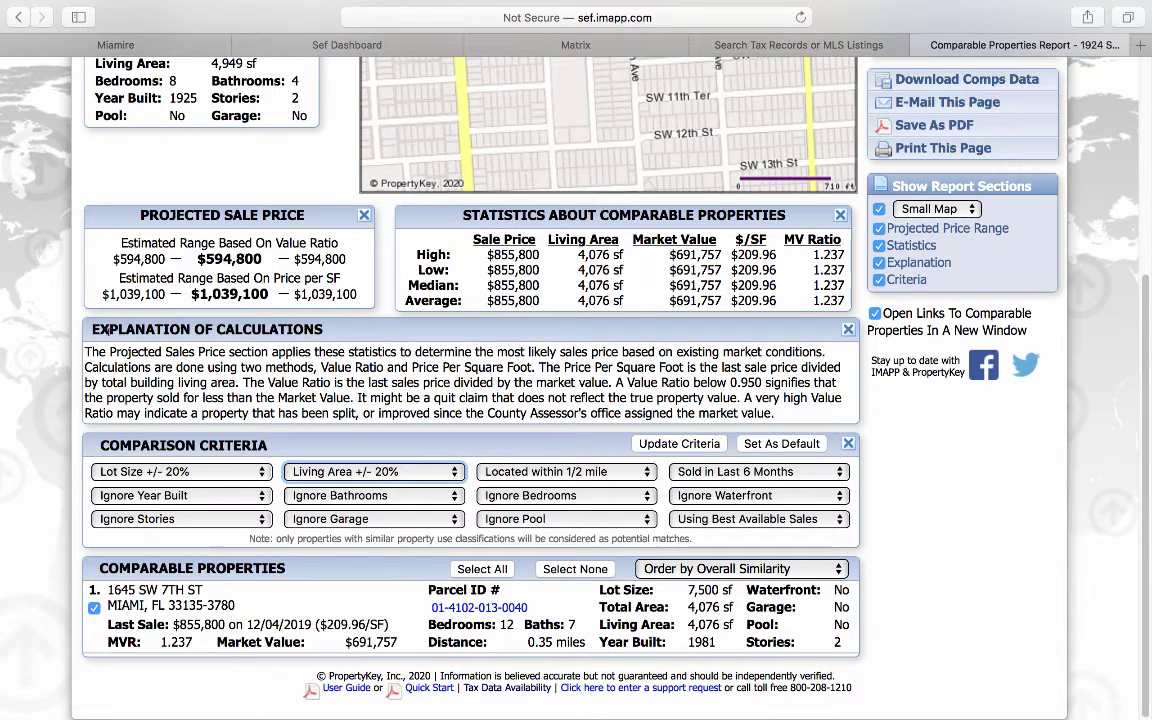
drag(102, 294, 347, 290)
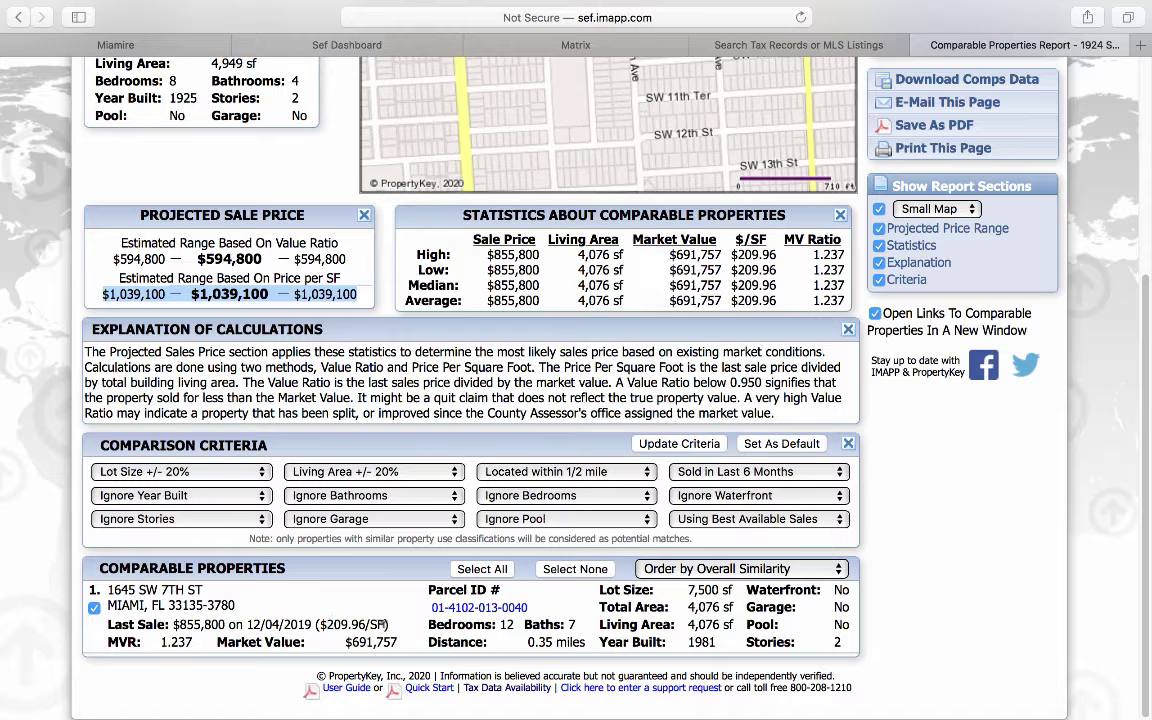
scroll(284, 543, up, 1)
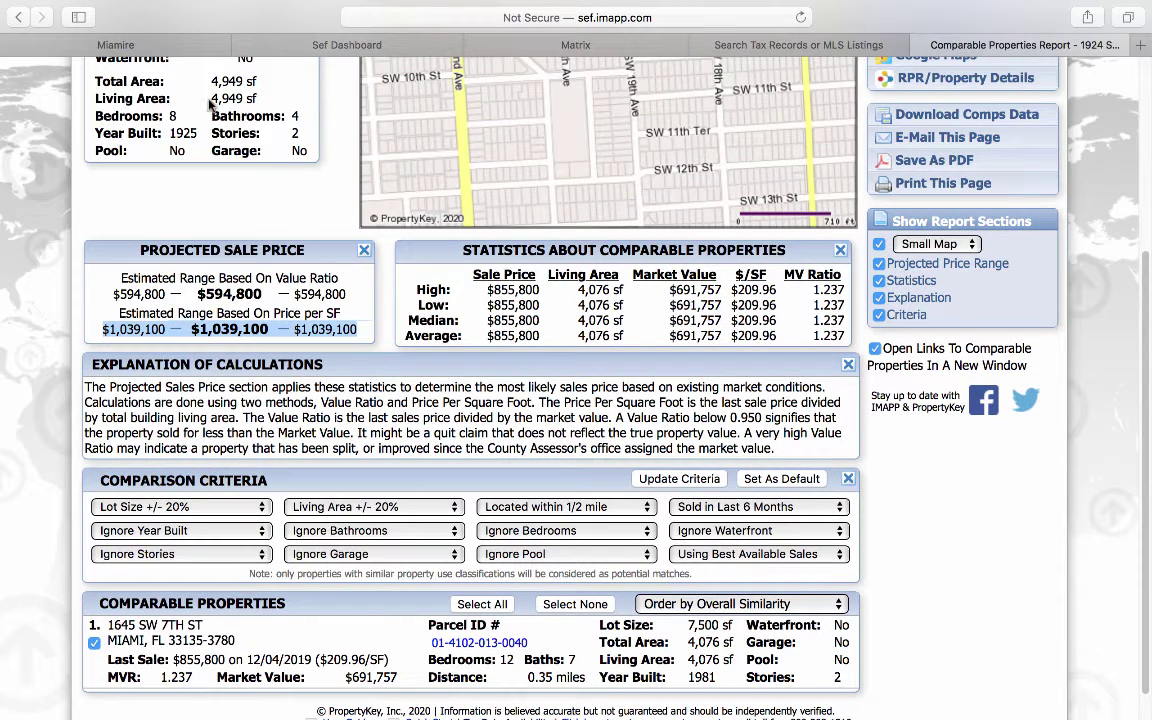
drag(192, 96, 255, 95)
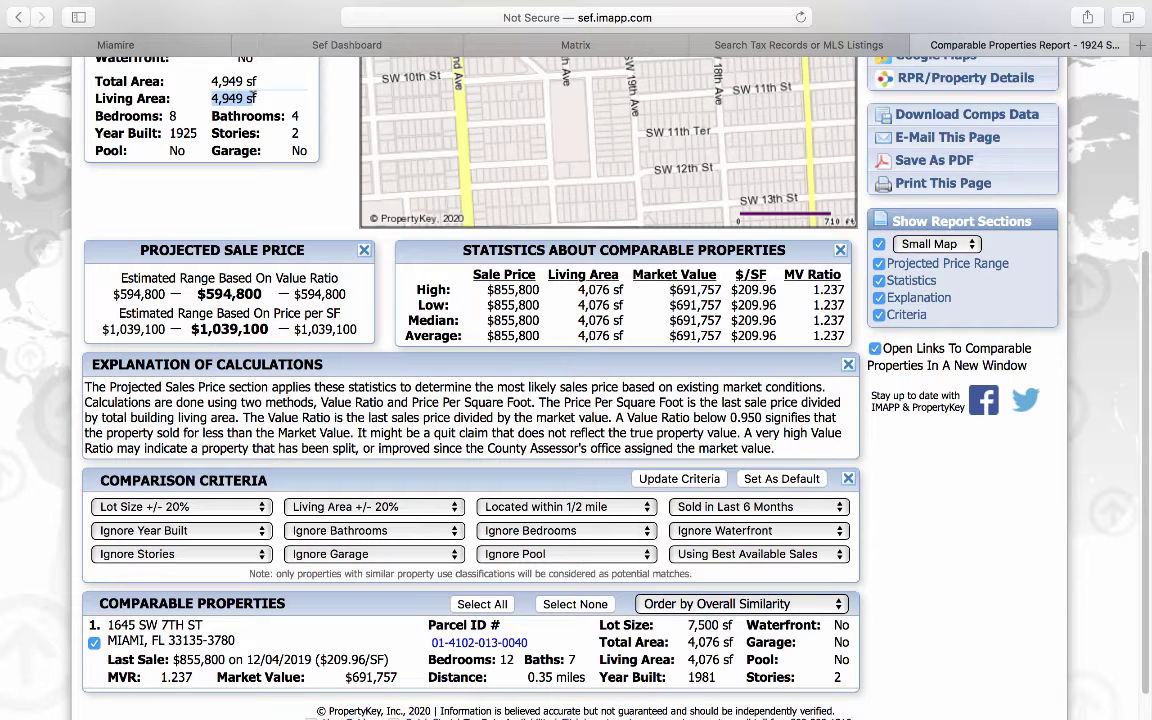
drag(192, 328, 269, 329)
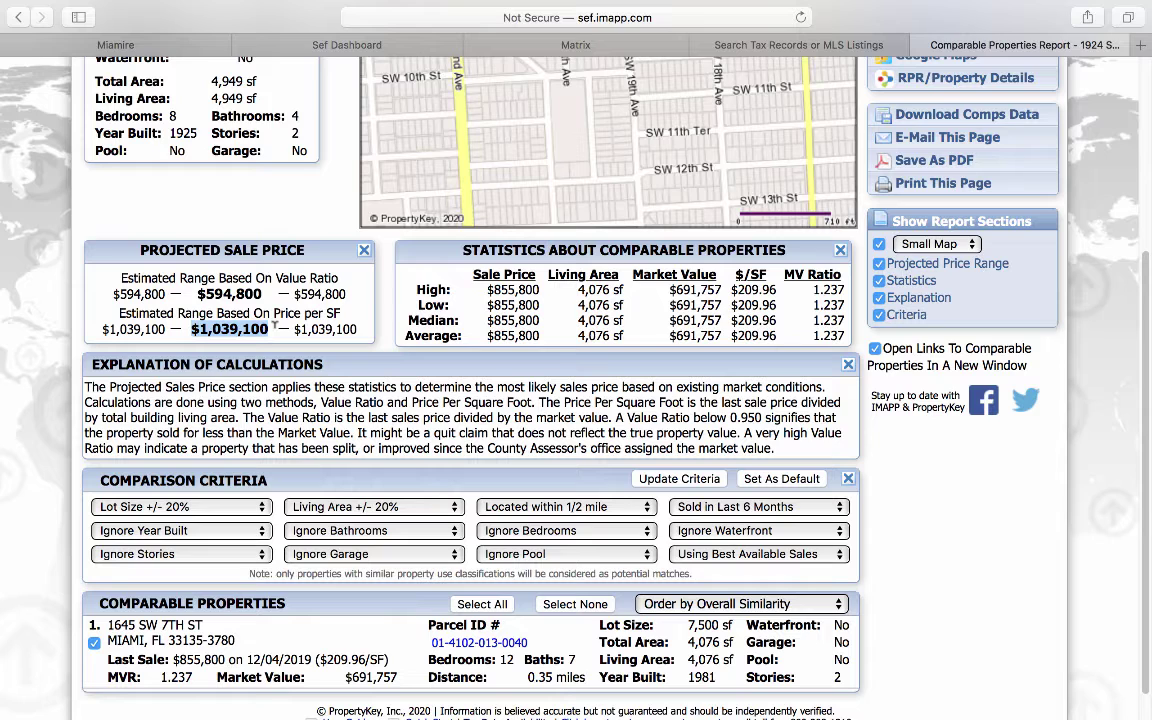
scroll(505, 445, down, 2)
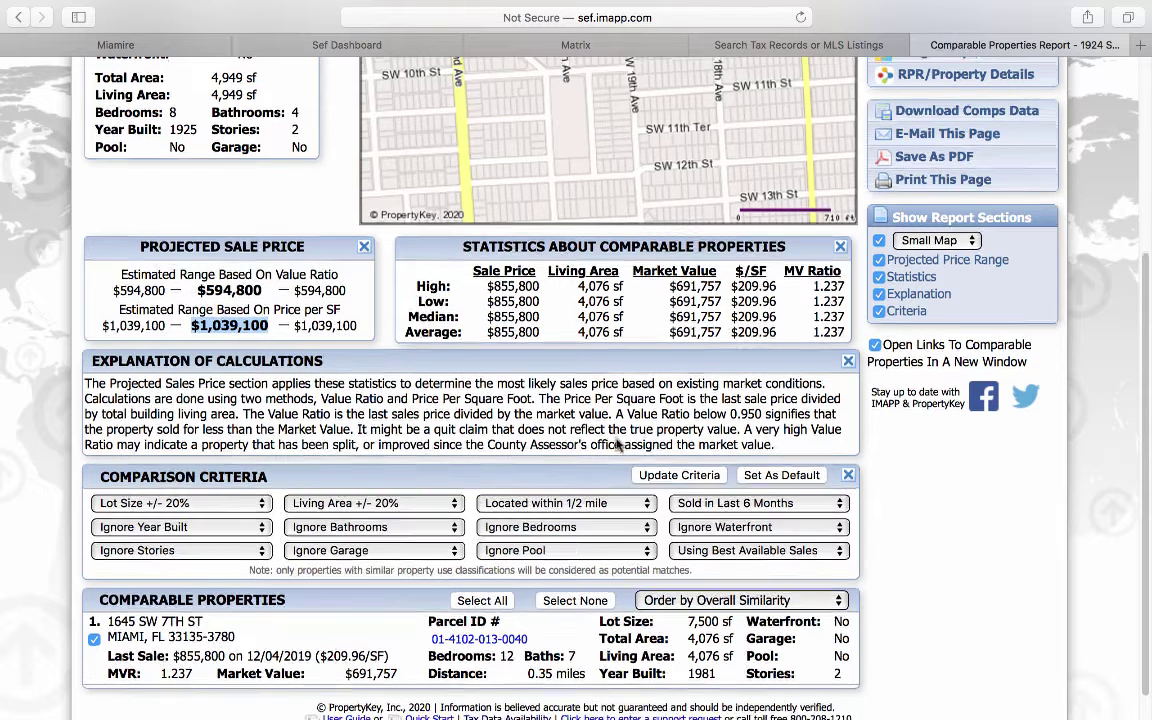
Step: Change the sale window to 'Sold in Last Year', update, and note the $759,500 low estimate
click(733, 488)
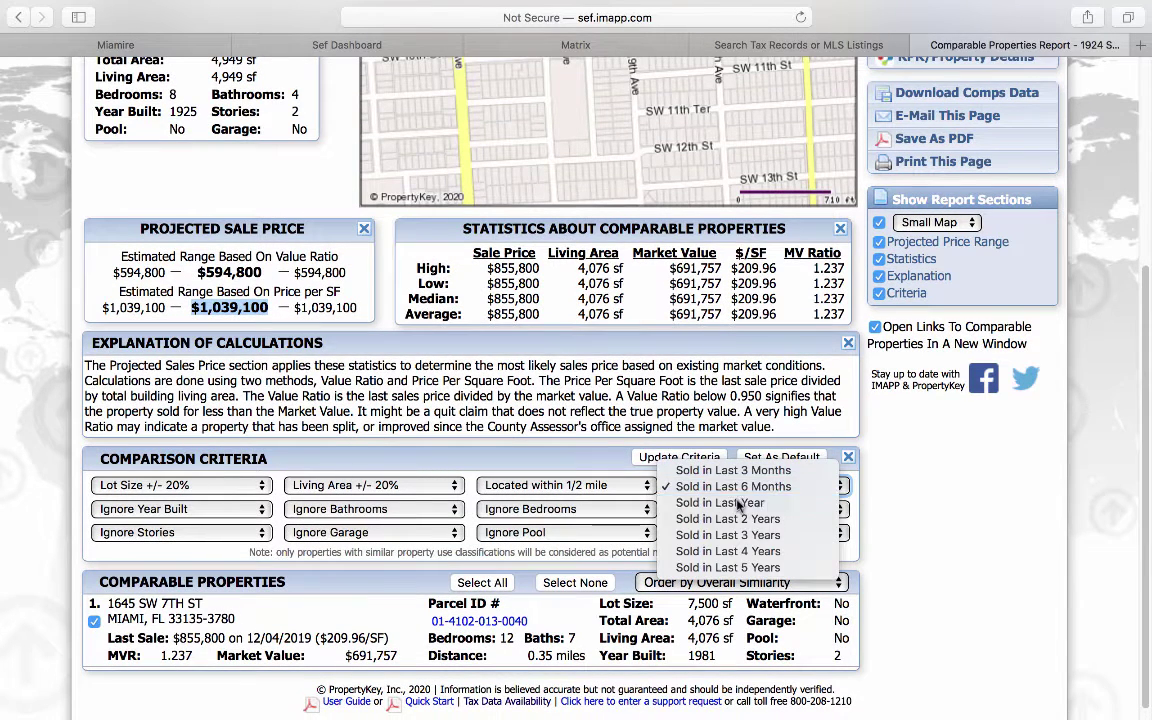
click(733, 501)
click(637, 459)
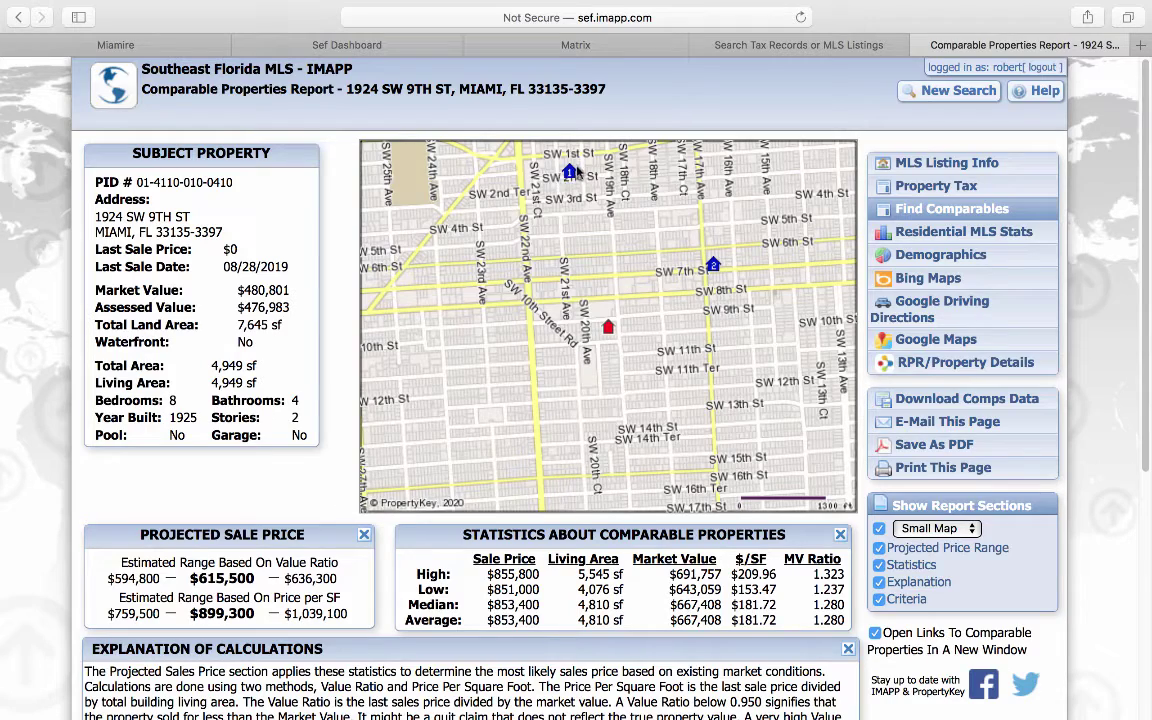
scroll(138, 545, down, 5)
scroll(138, 545, down, 3)
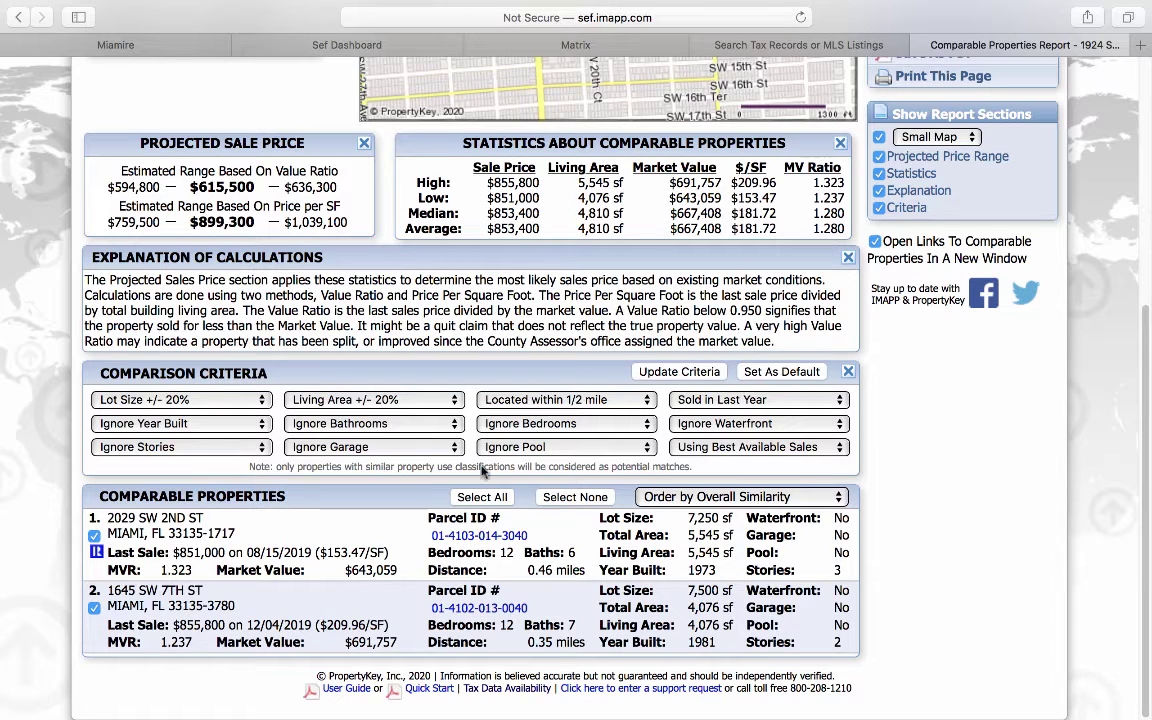
drag(115, 216, 163, 220)
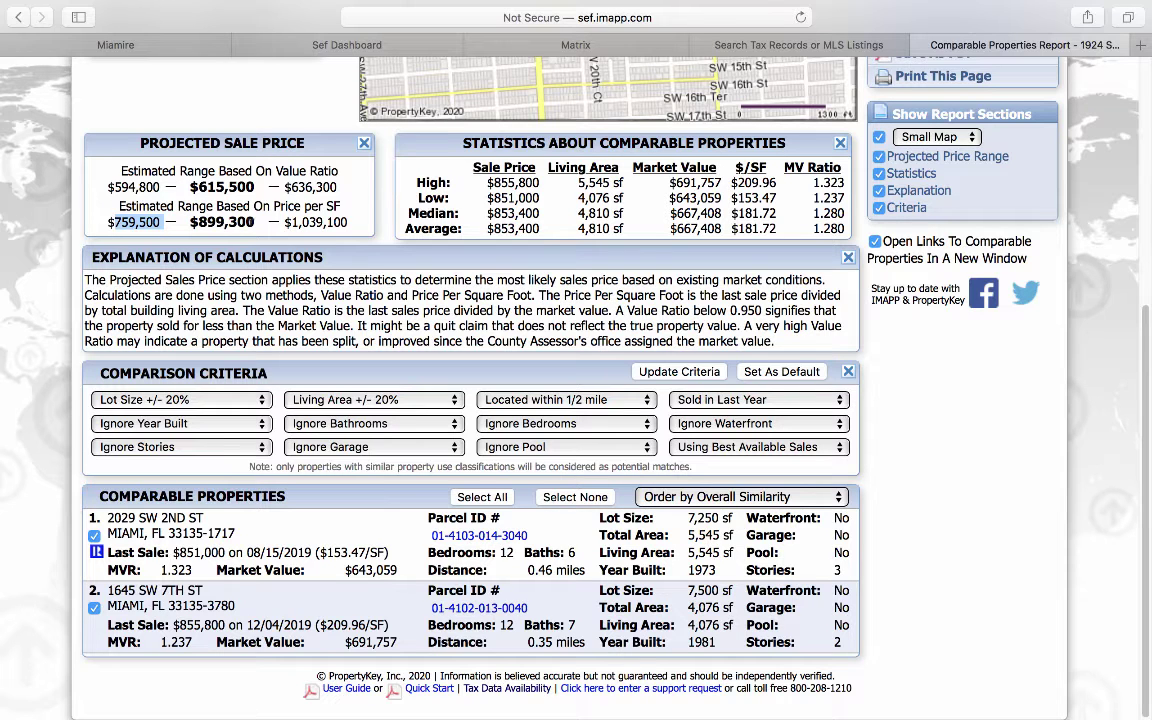
Step: Set 'Located within' to 1 mile, update the criteria, and note the $759,500 low estimate
click(572, 399)
click(510, 416)
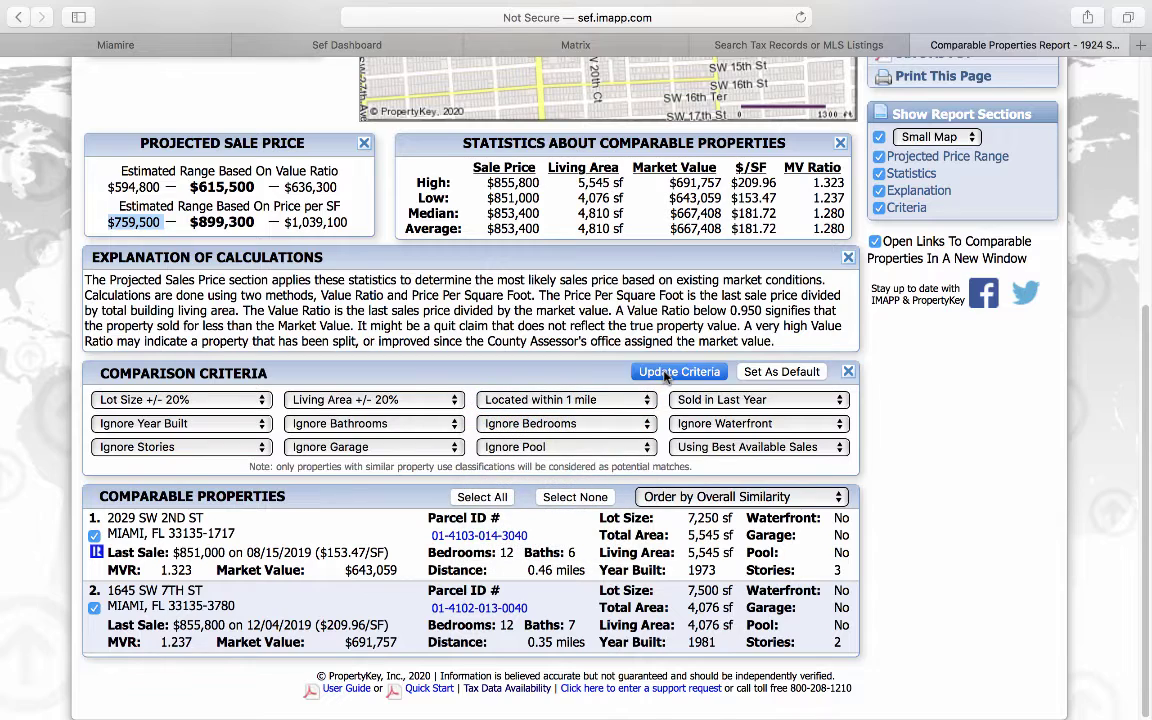
click(666, 372)
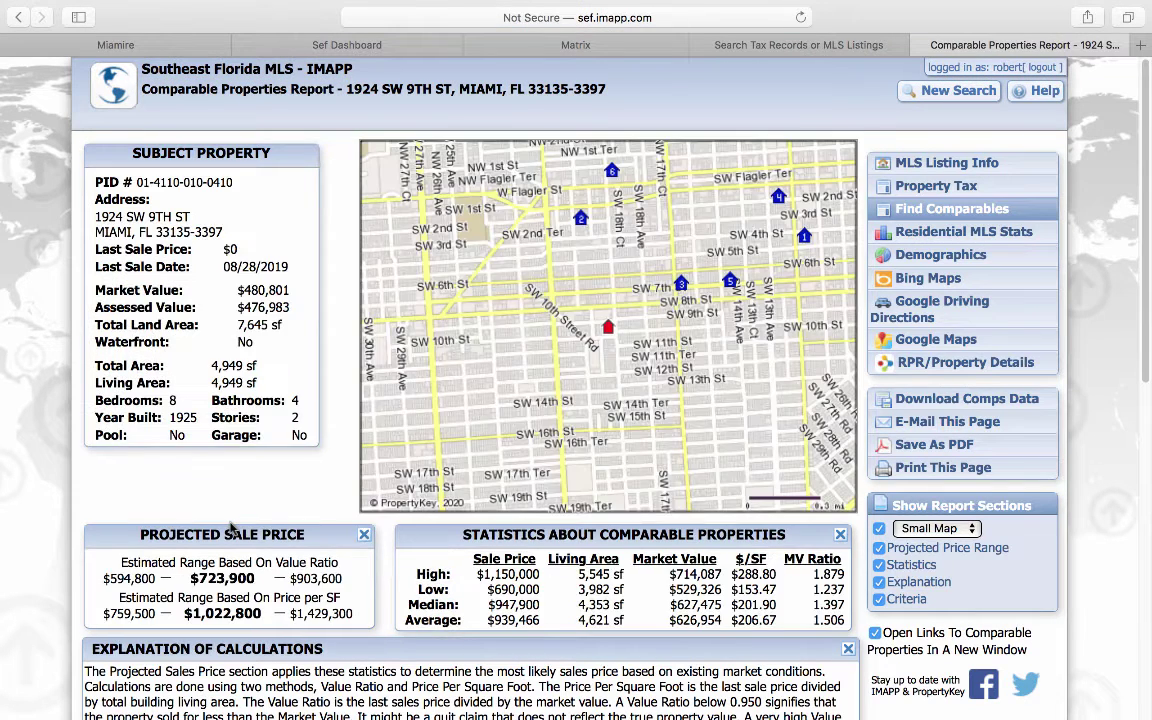
scroll(230, 527, down, 2)
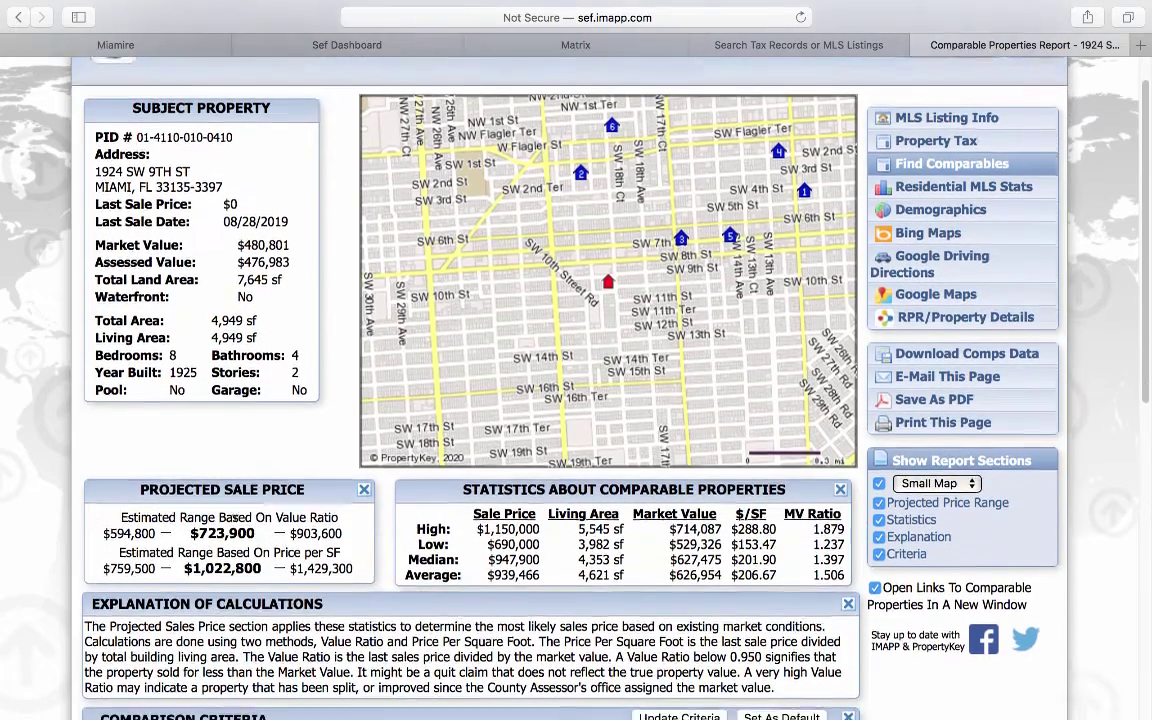
scroll(221, 517, down, 8)
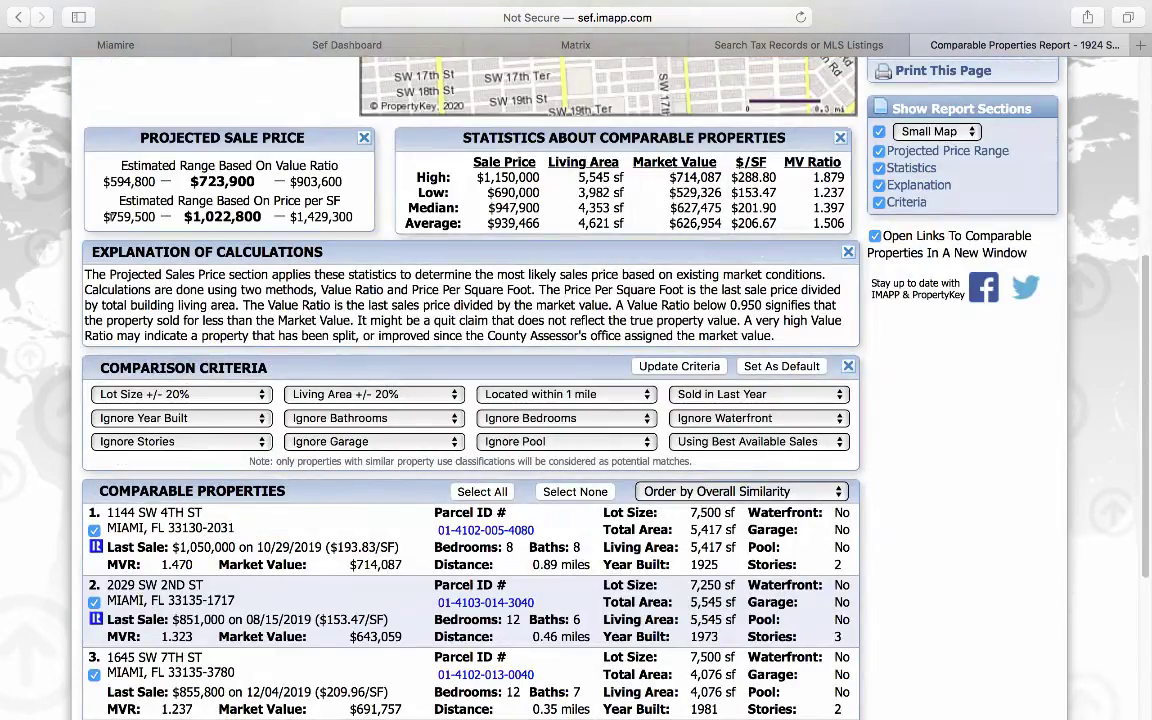
drag(111, 217, 155, 217)
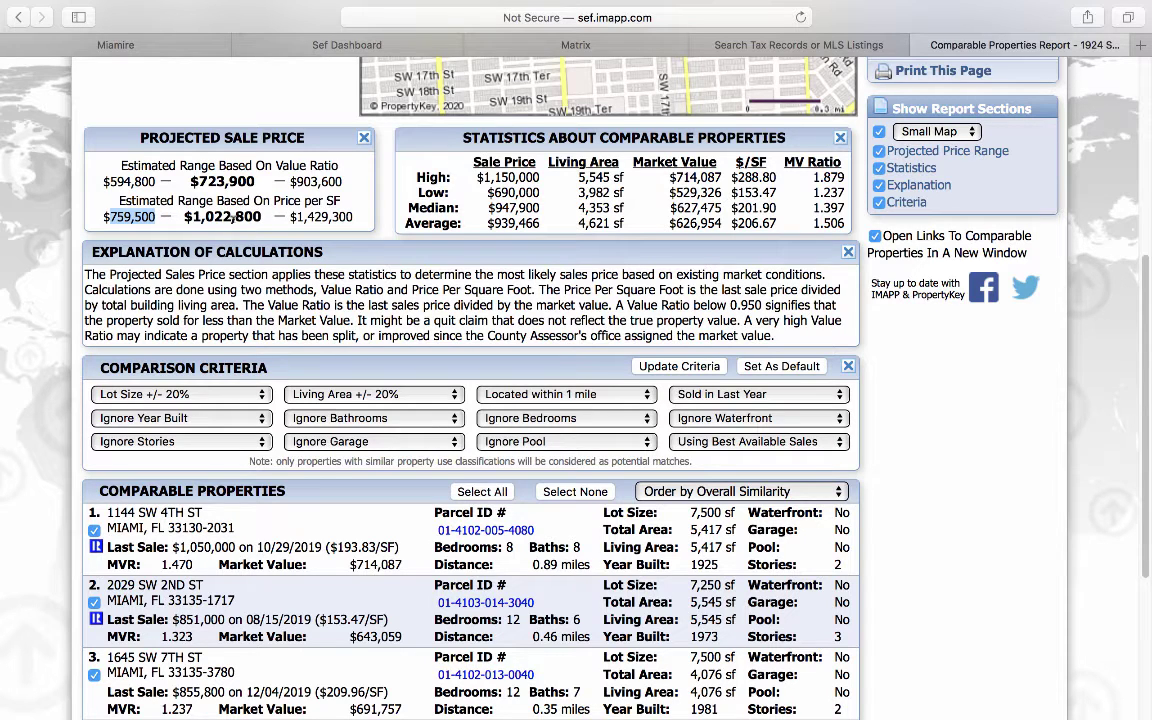
Step: Review the six comparables and highlight the $1,429,300 high price-per-SF estimate
scroll(237, 465, down, 2)
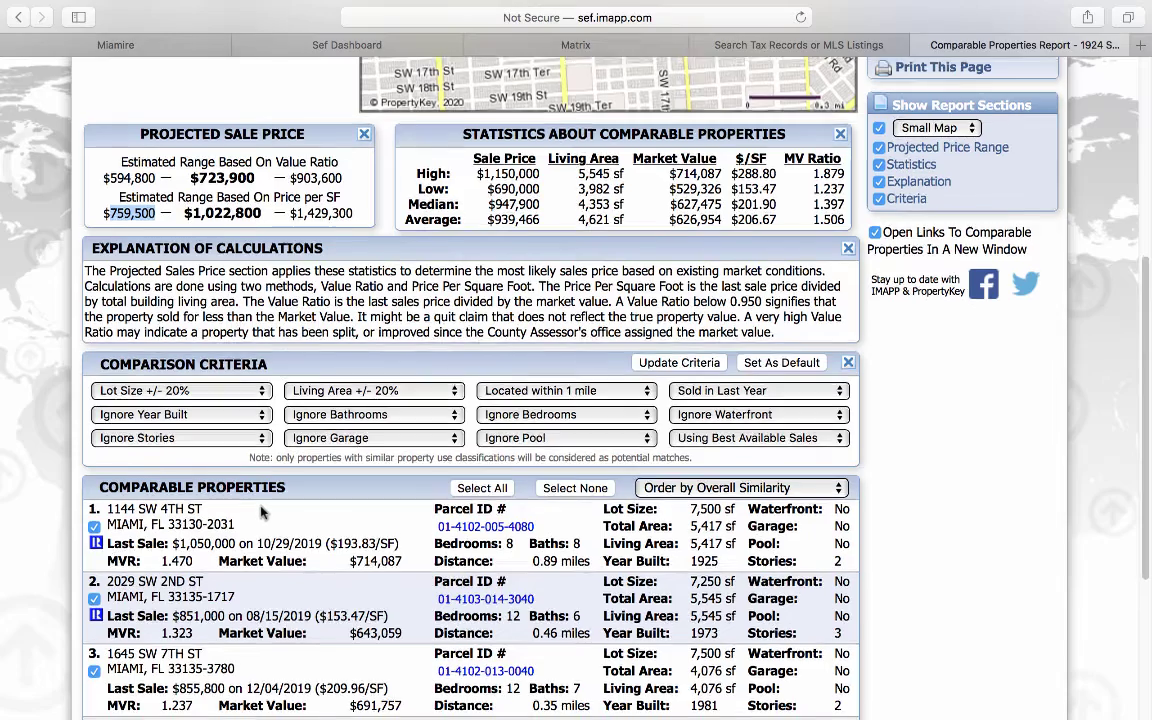
scroll(265, 512, down, 5)
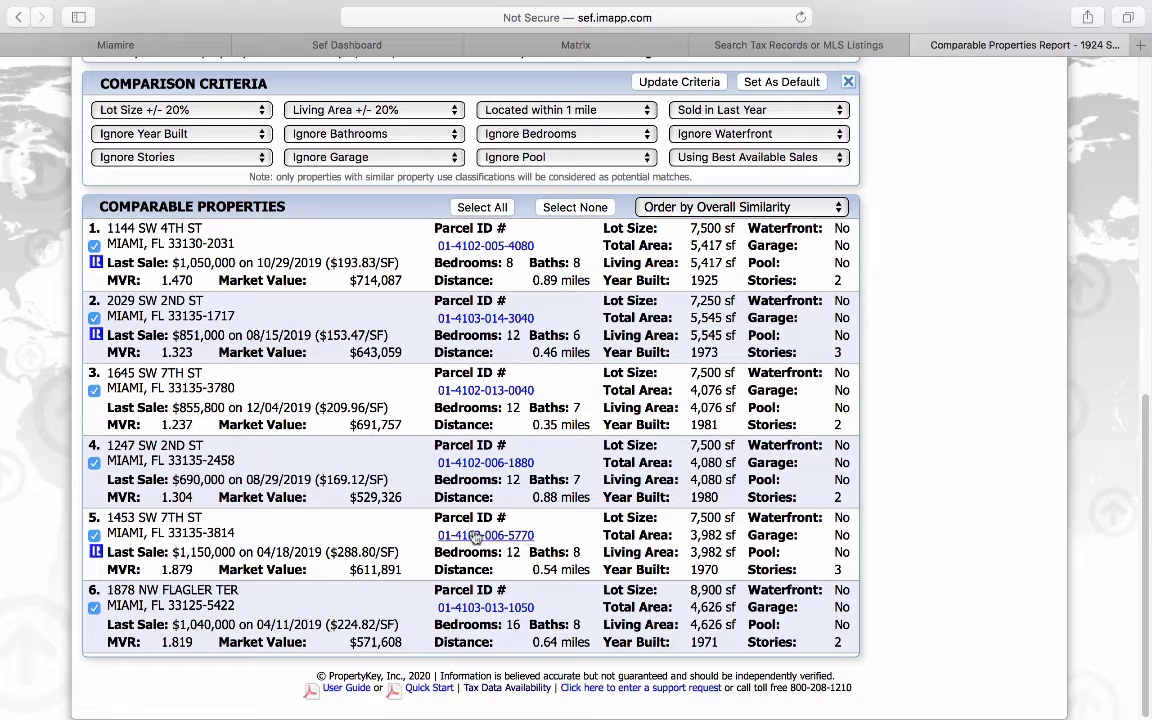
scroll(262, 485, up, 5)
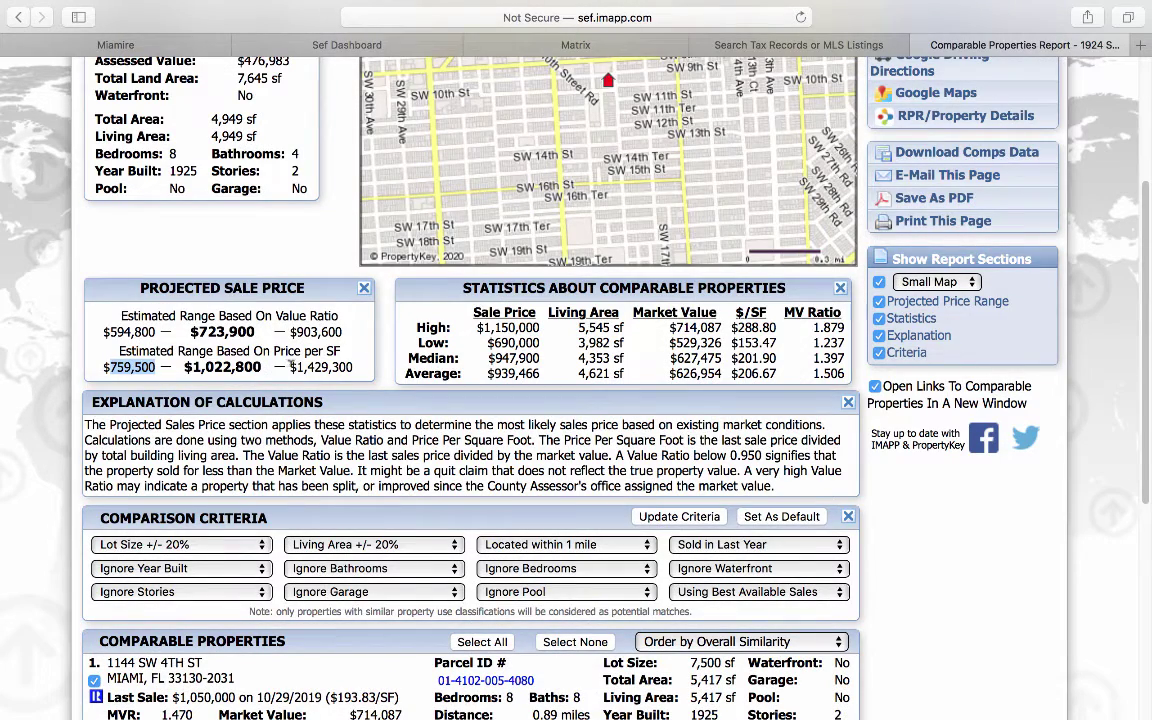
drag(288, 367, 364, 366)
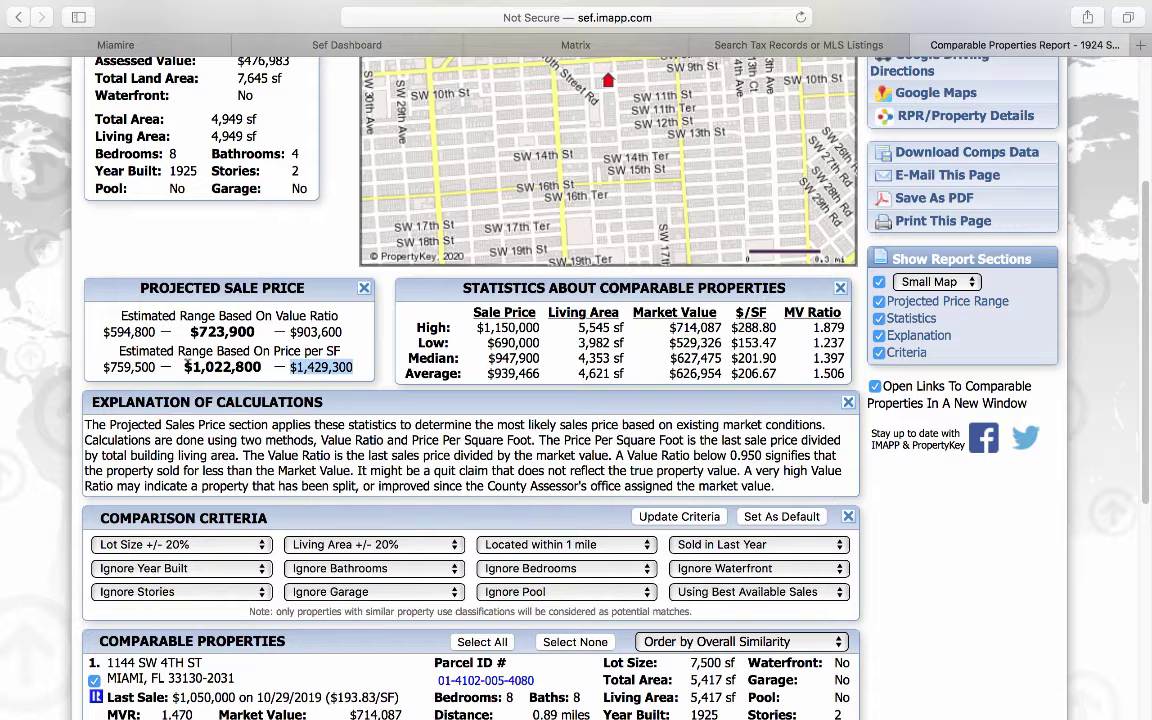
click(575, 44)
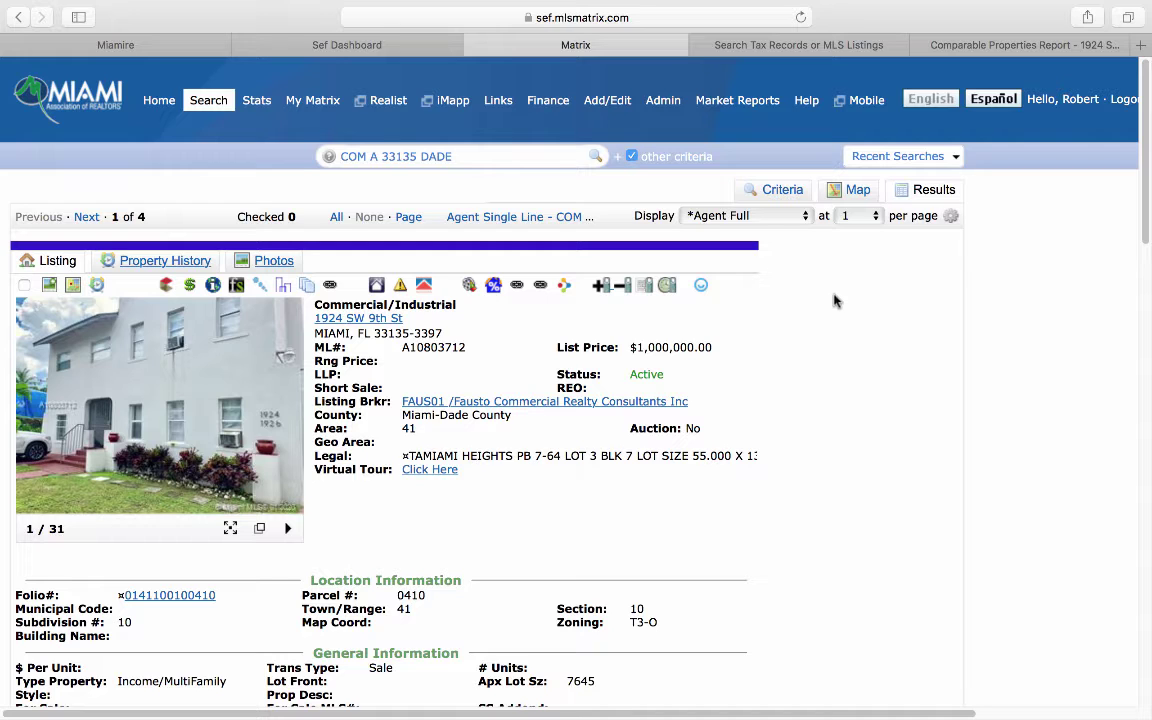
click(801, 45)
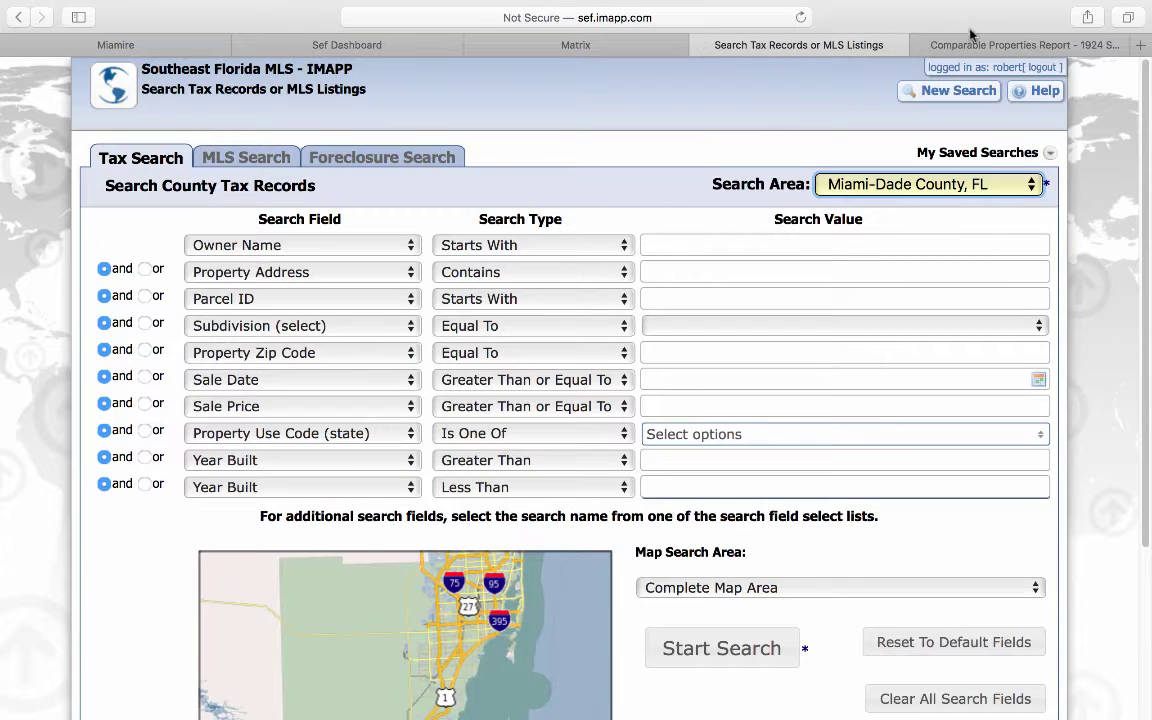
click(970, 46)
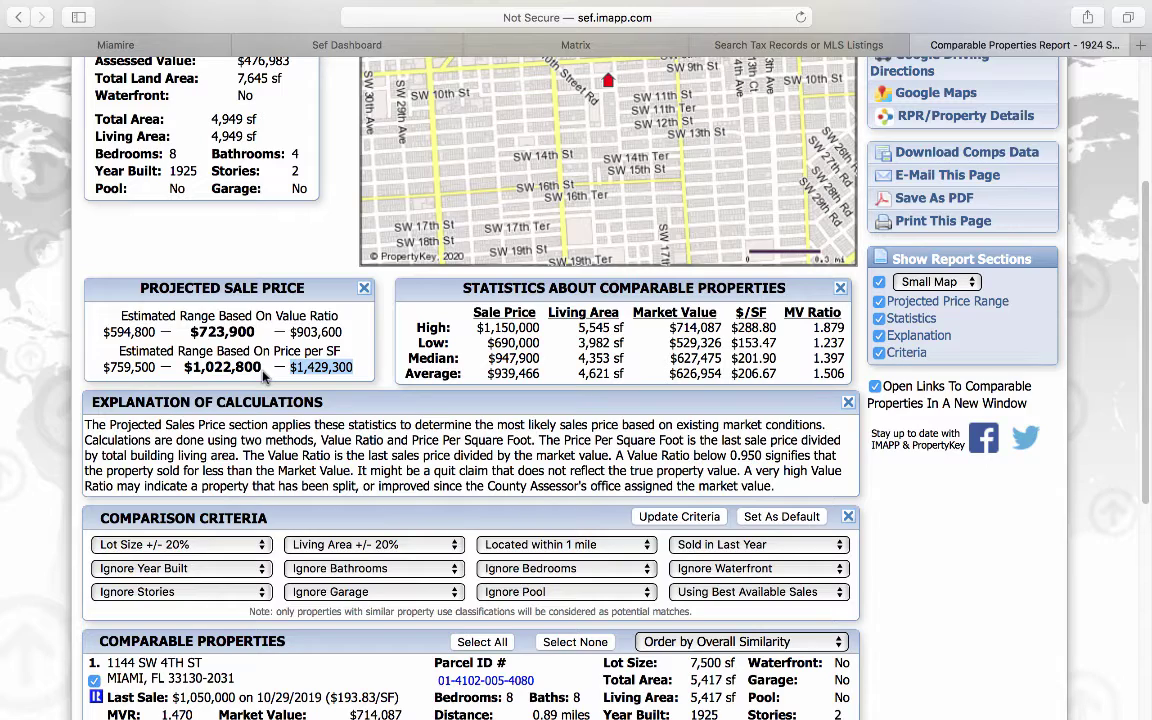
scroll(263, 372, up, 5)
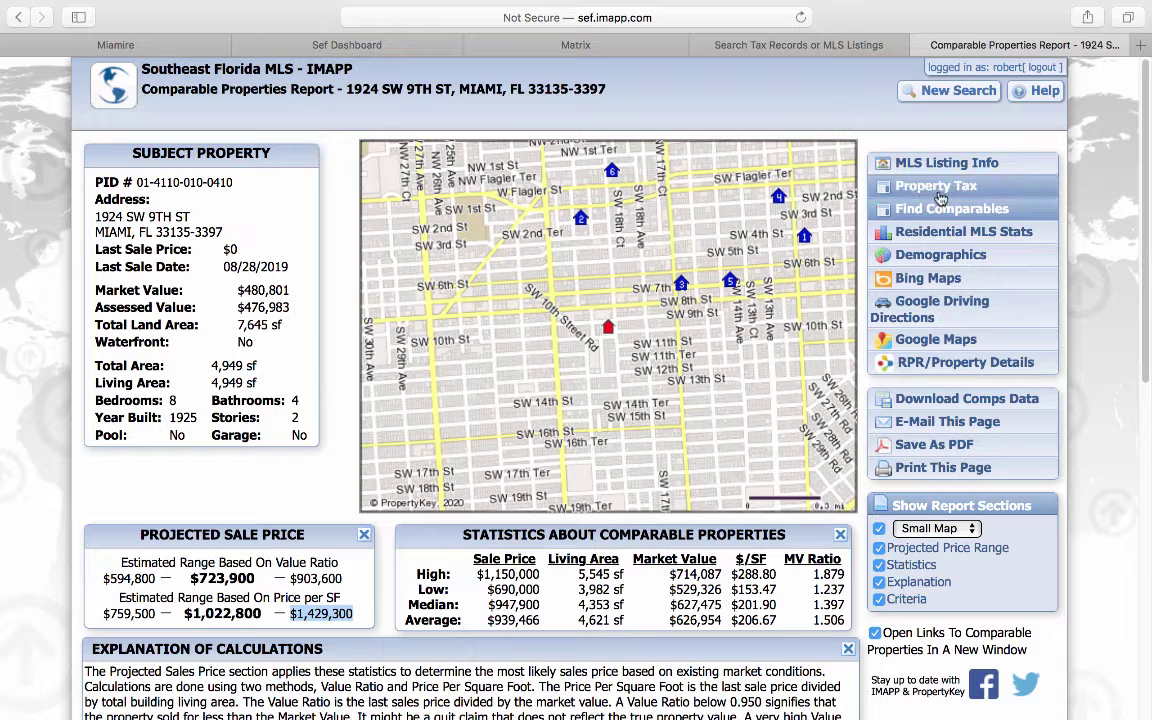
click(937, 186)
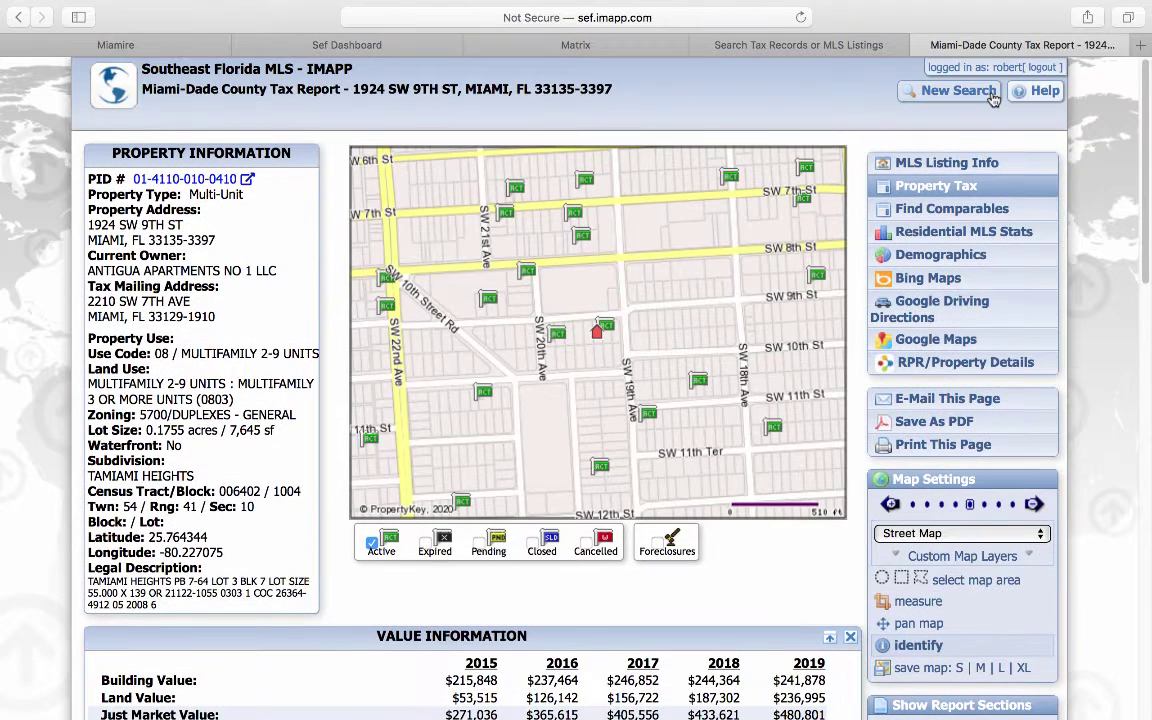
click(993, 99)
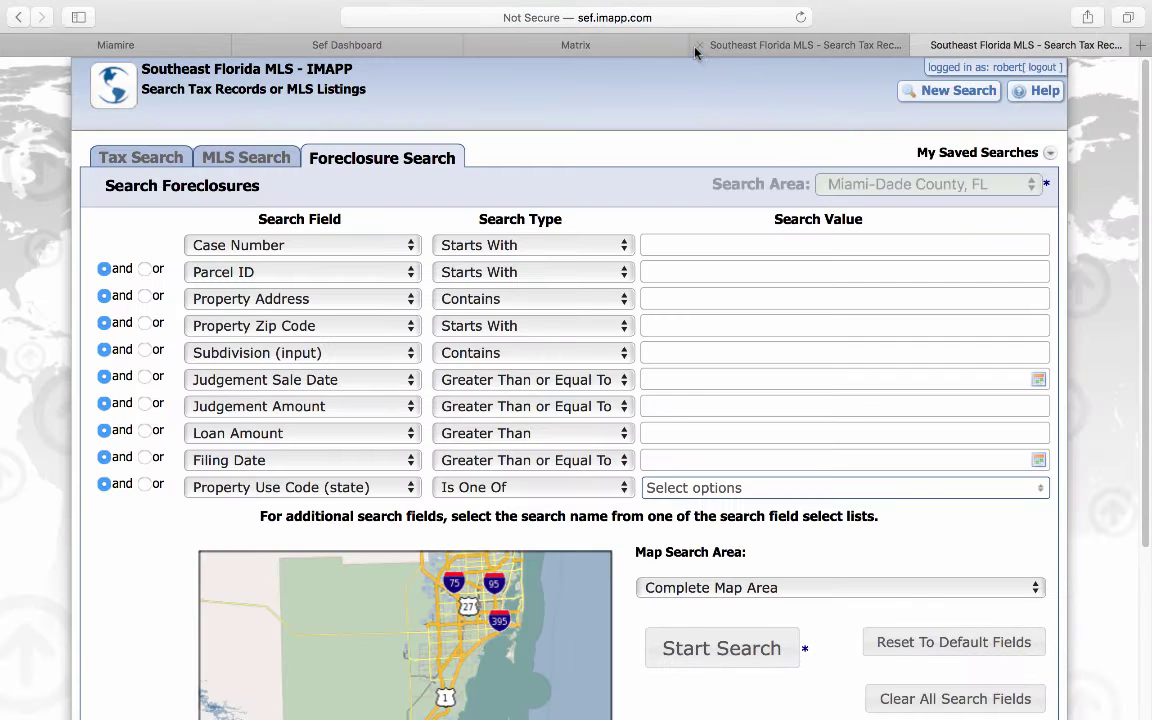
Step: In Tax Search, enter Property Use Code 03 (Multi-Family 10+ Units) and zip code 33135
click(699, 45)
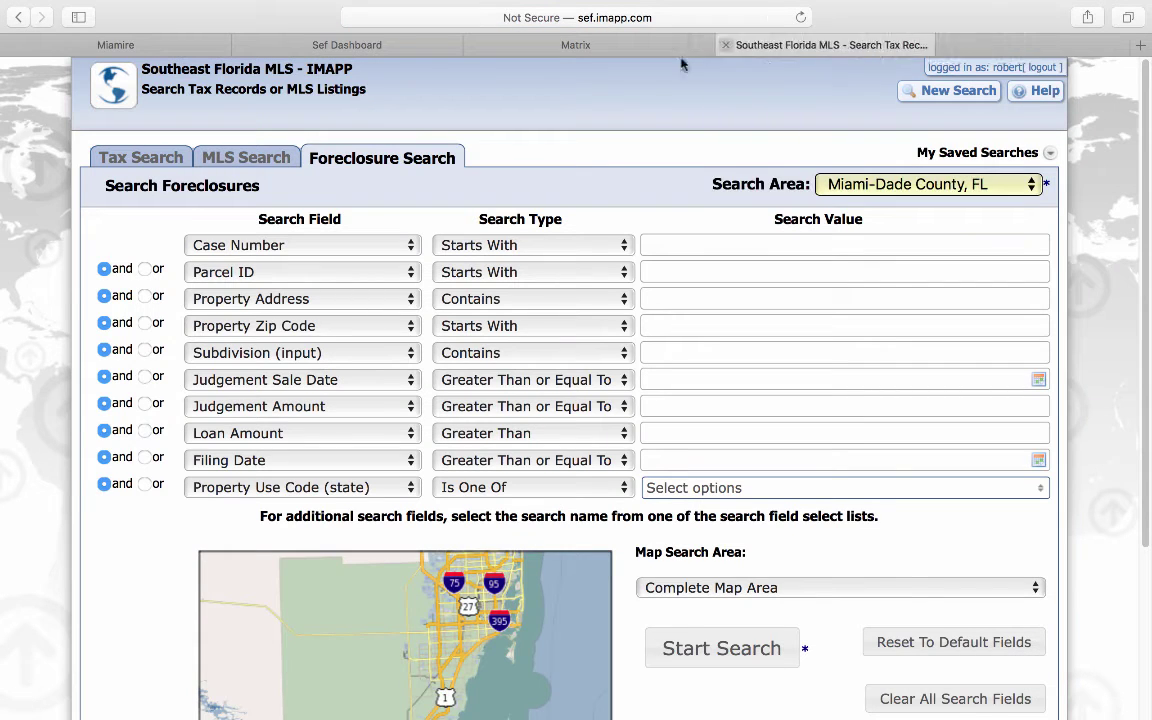
click(152, 165)
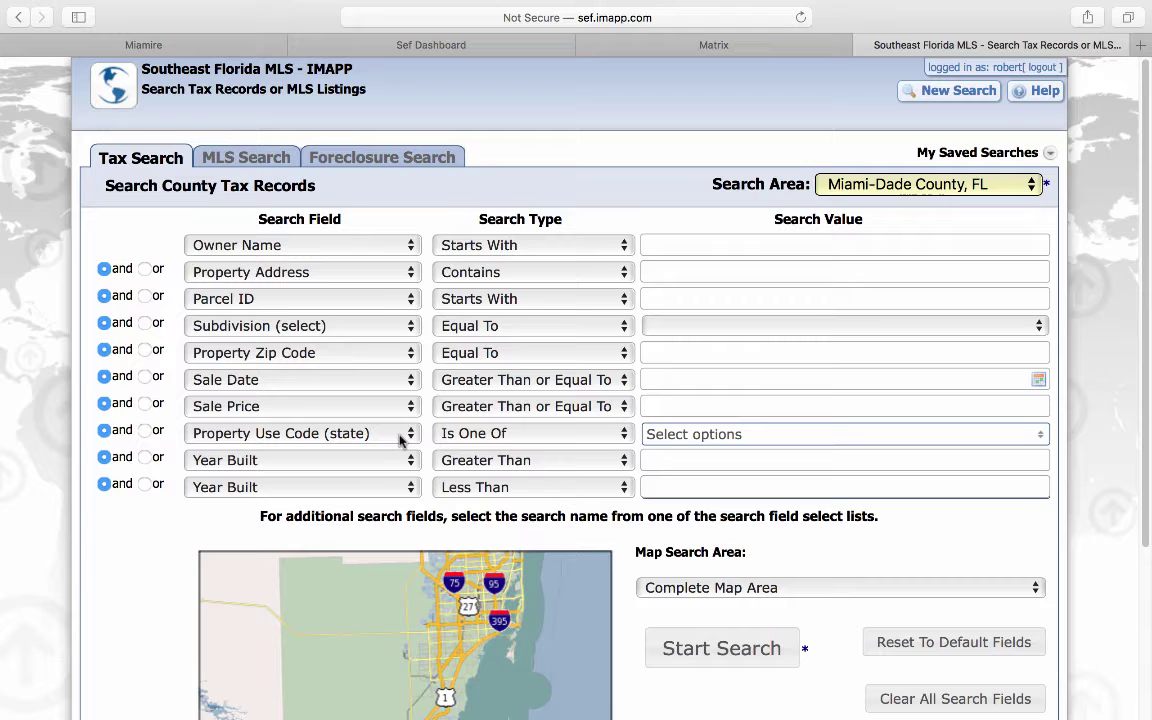
click(694, 436)
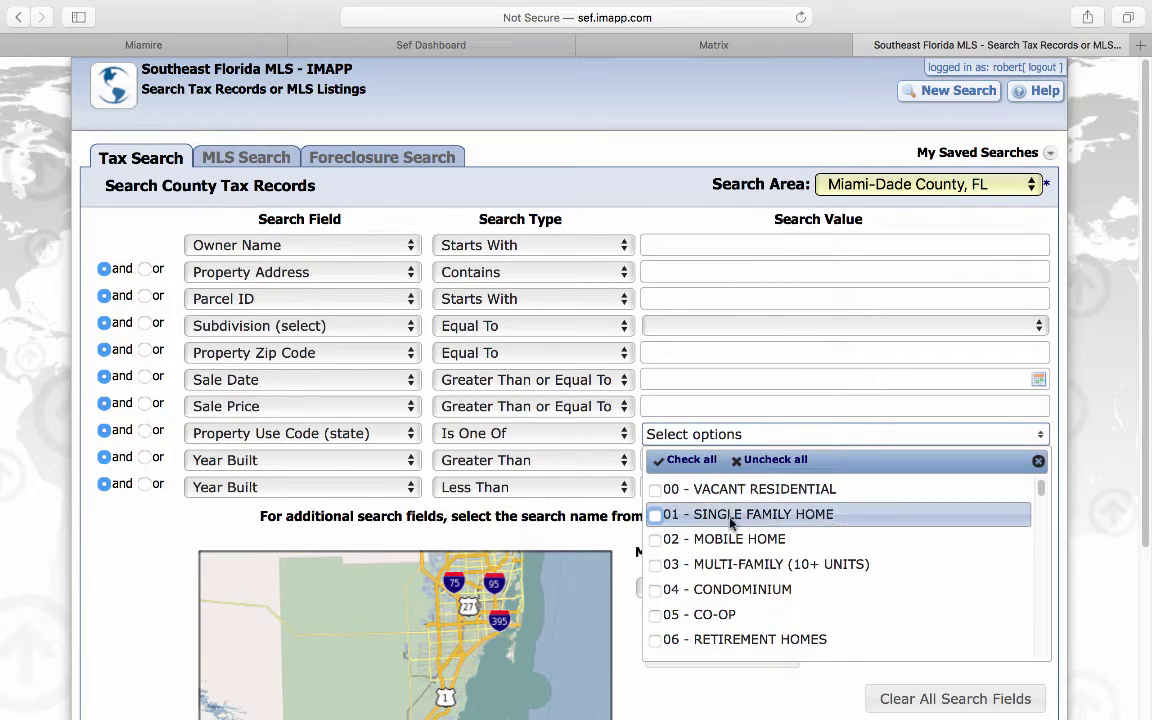
click(656, 566)
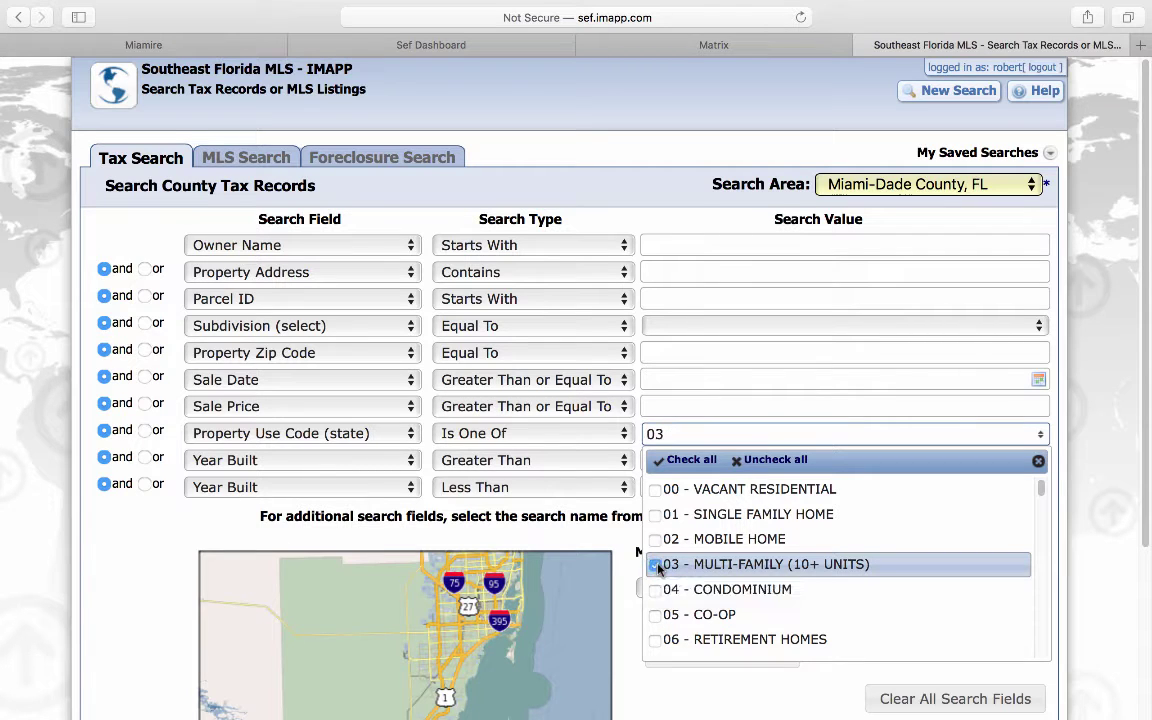
click(666, 351)
text(33135)
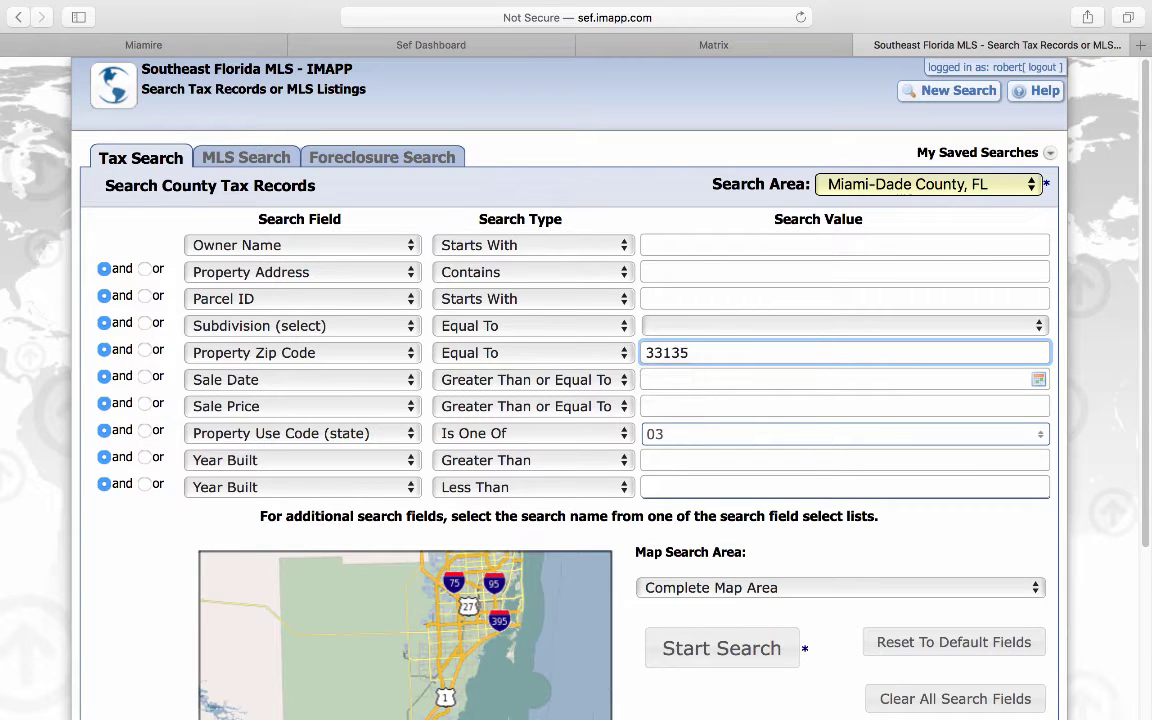
click(1093, 505)
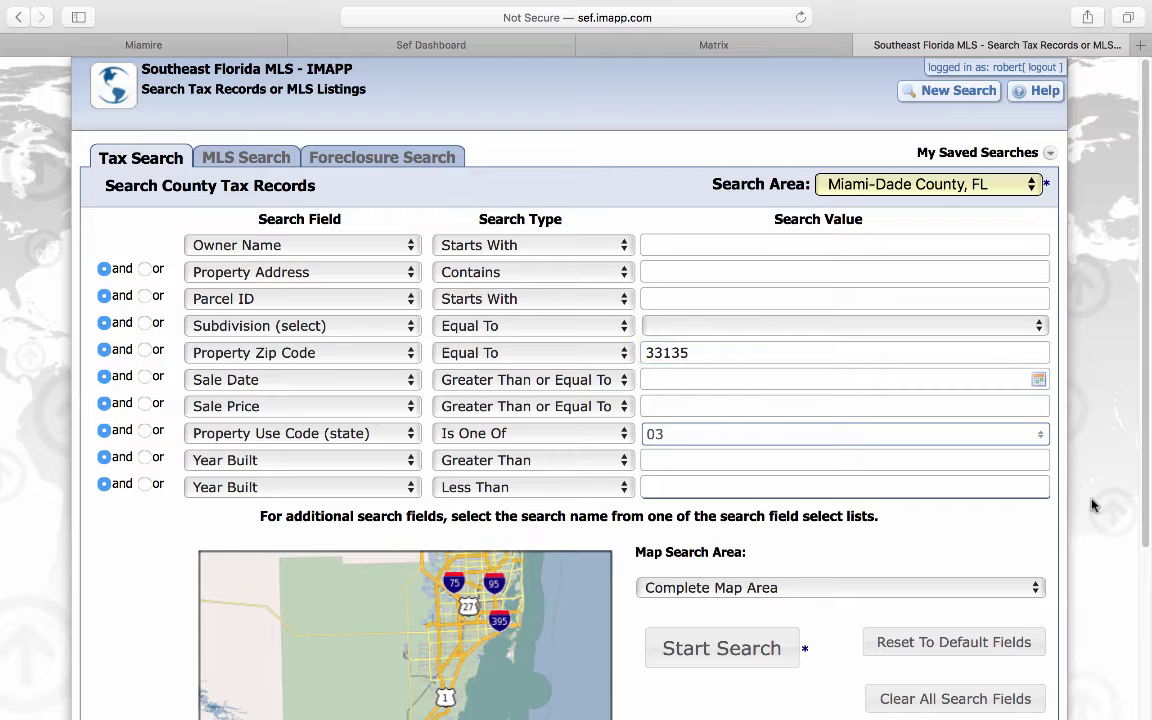
scroll(1093, 505, down, 1)
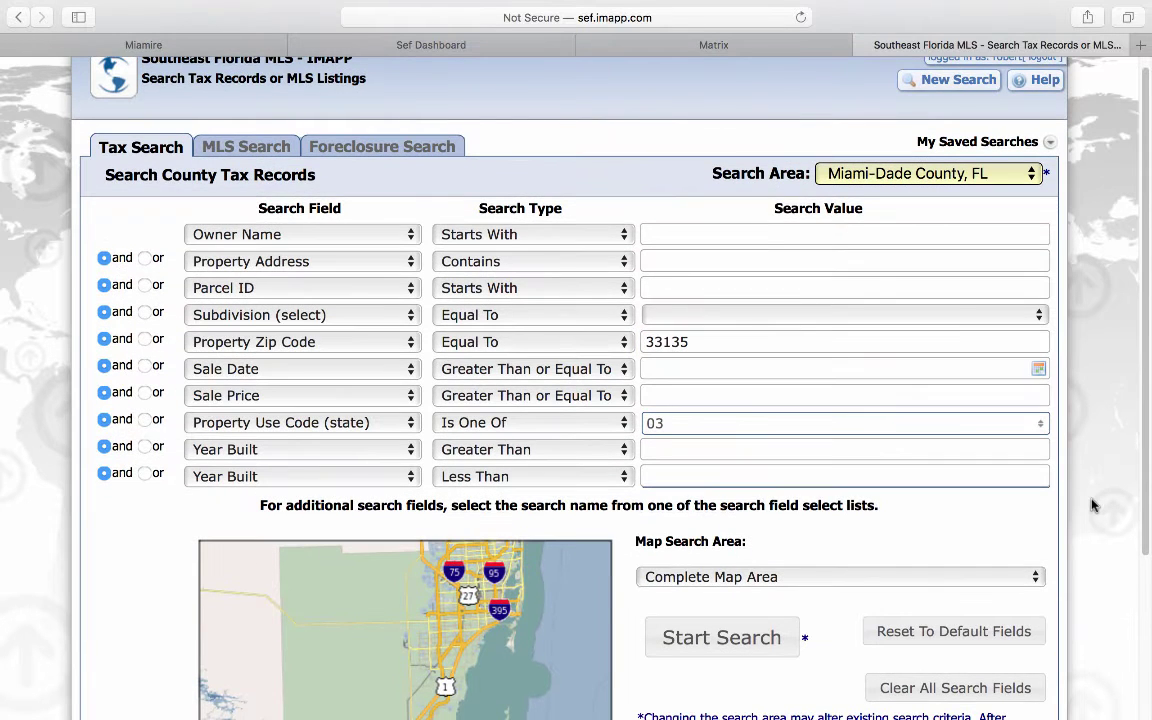
Step: Run the tax search, review the 201 results, and return to the criteria to refine them
click(710, 652)
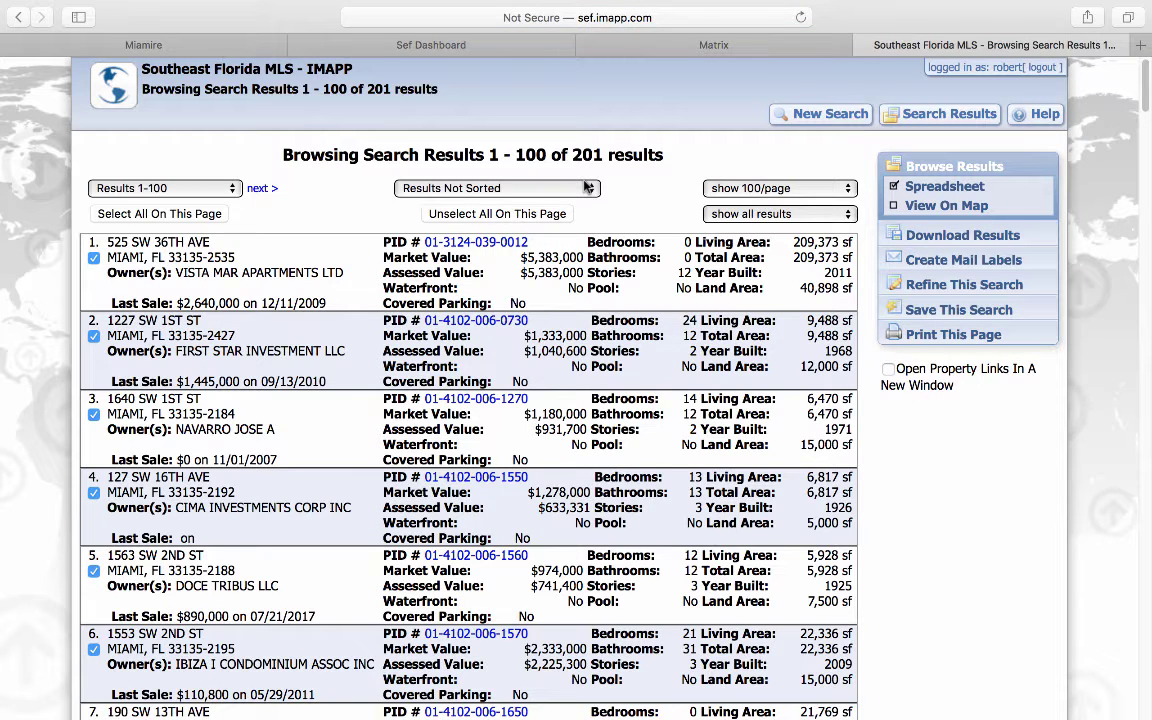
click(941, 289)
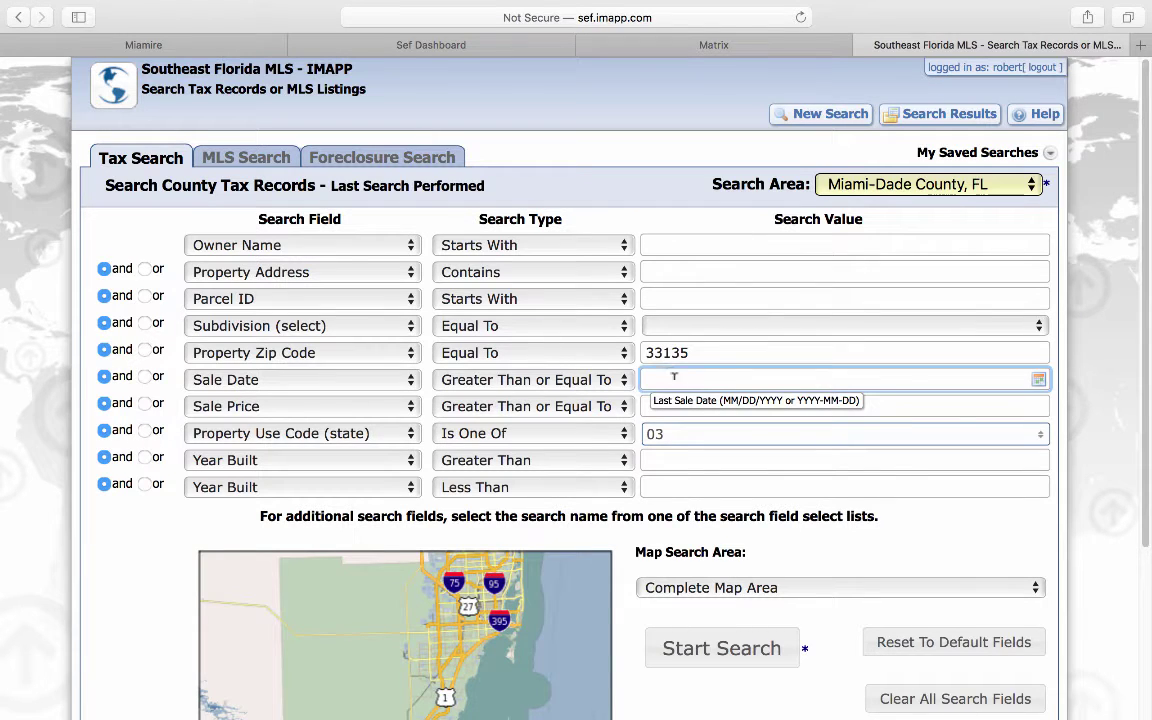
Step: Limit the tax search to sales on or after 03/23/2019, getting 14 results, and reopen the criteria
text(03/23/2020)
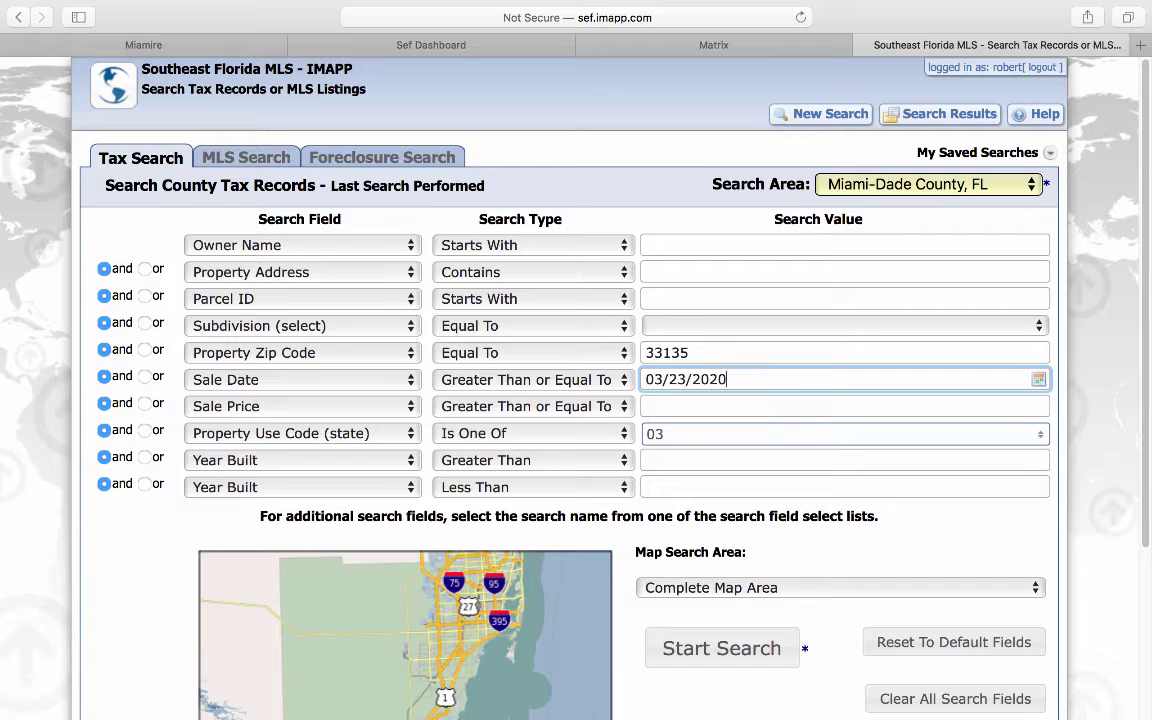
key(BackSpace)
key(BackSpace)
text(19)
click(730, 649)
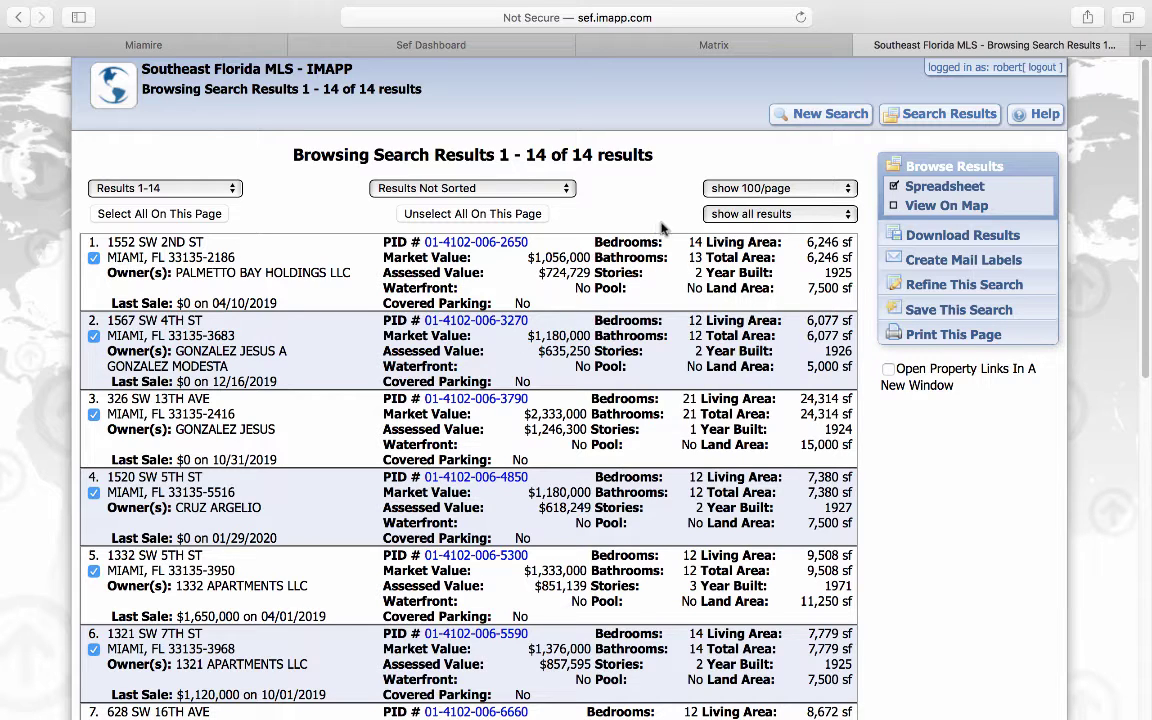
click(941, 287)
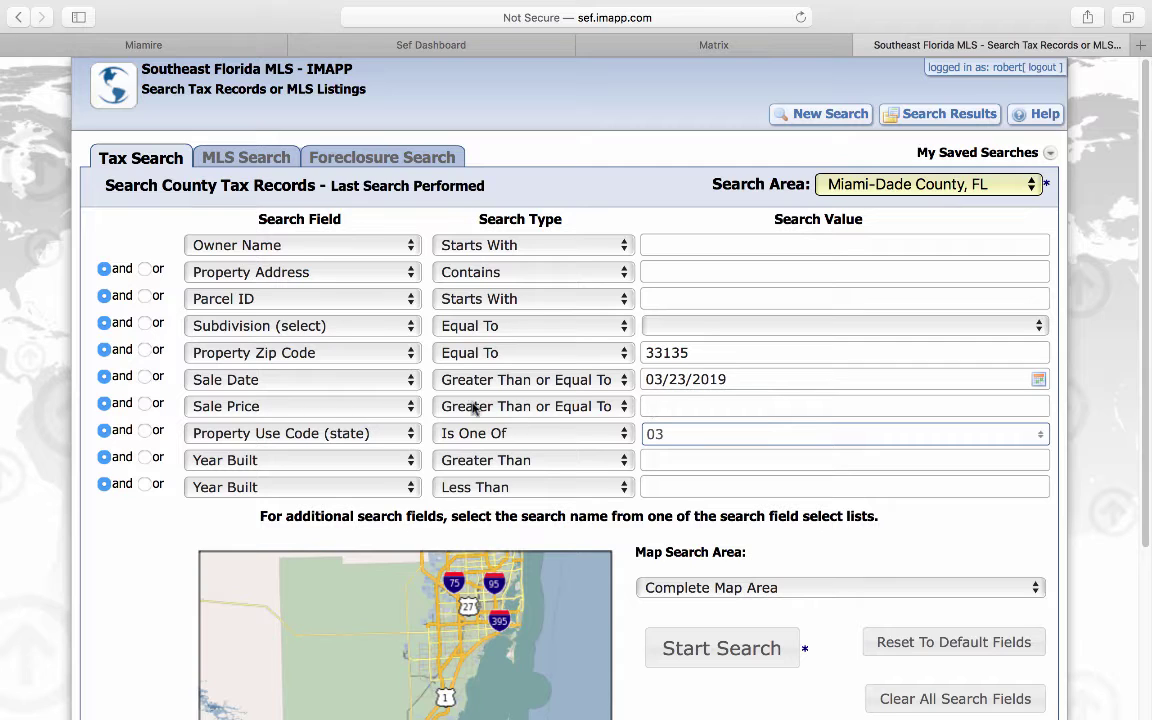
Step: Add a minimum sale price of 1000000, narrowing results to 9, and reopen the criteria
click(660, 405)
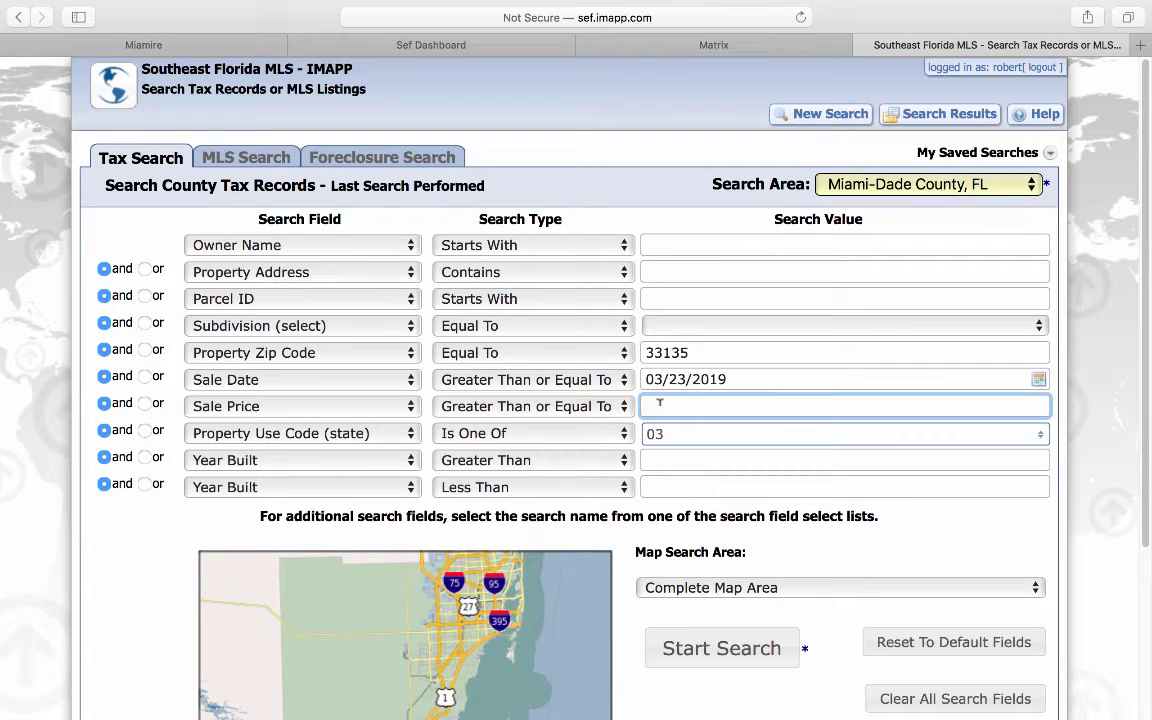
text(1000000)
click(663, 648)
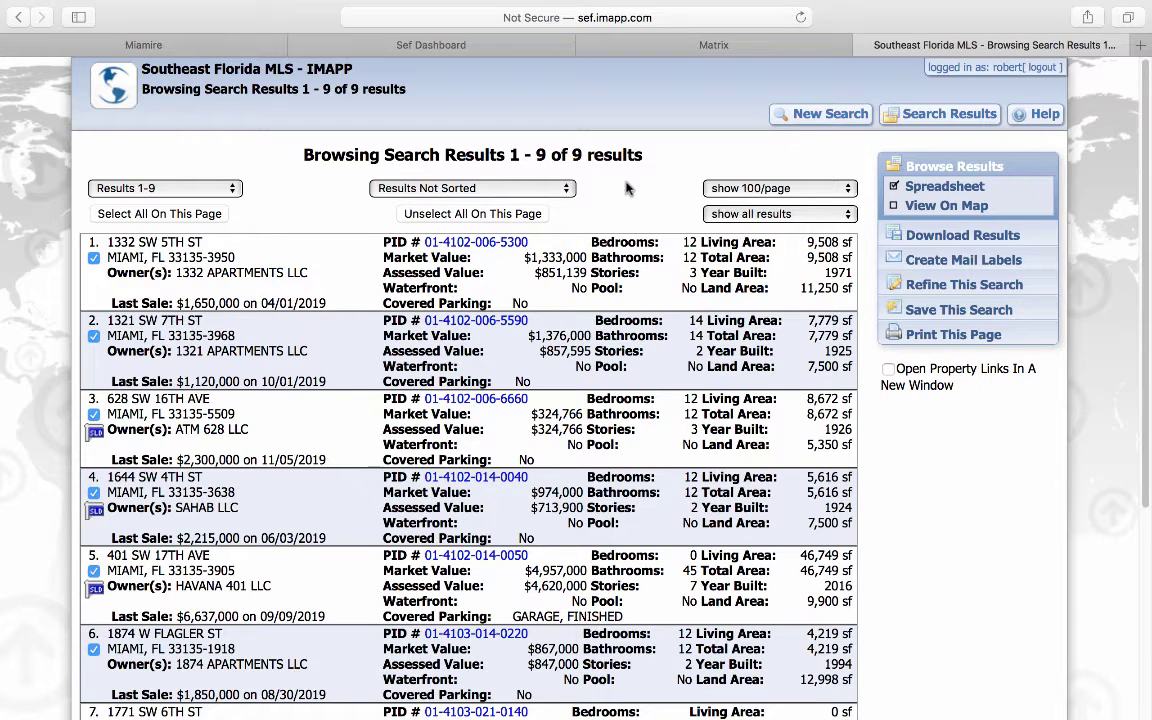
click(955, 290)
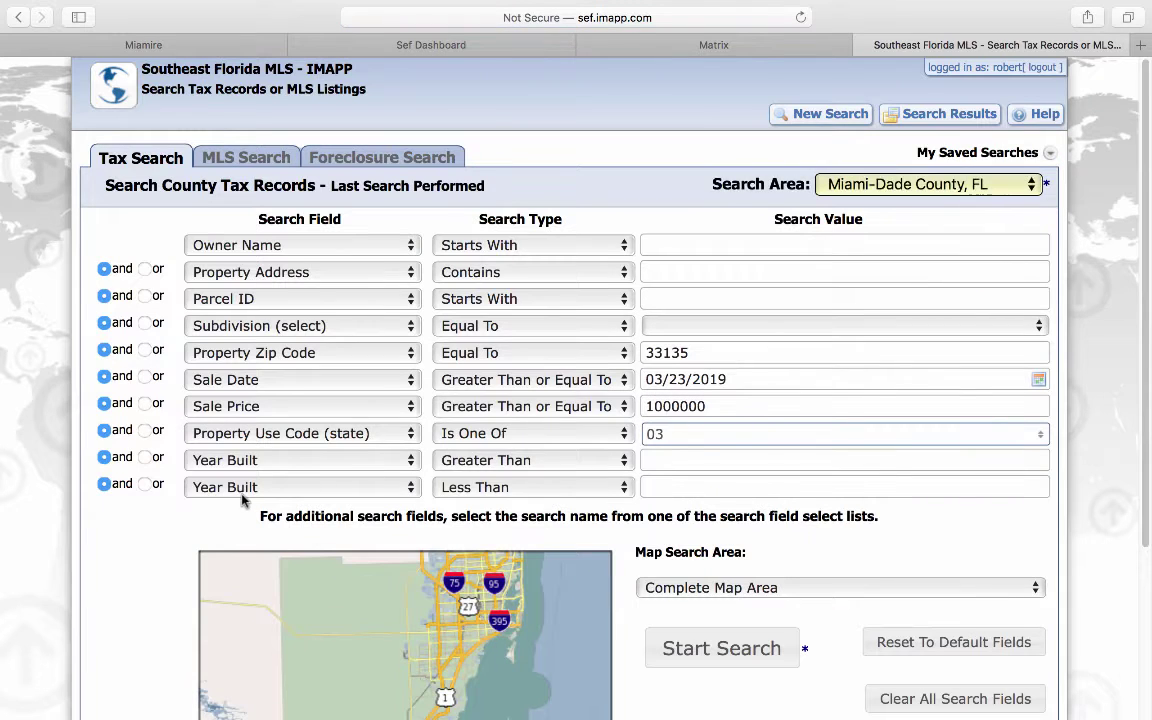
Step: Swap the last Year Built criterion for at least 8 Bedrooms, giving 7 properties, then start anew
click(242, 496)
scroll(255, 465, up, 5)
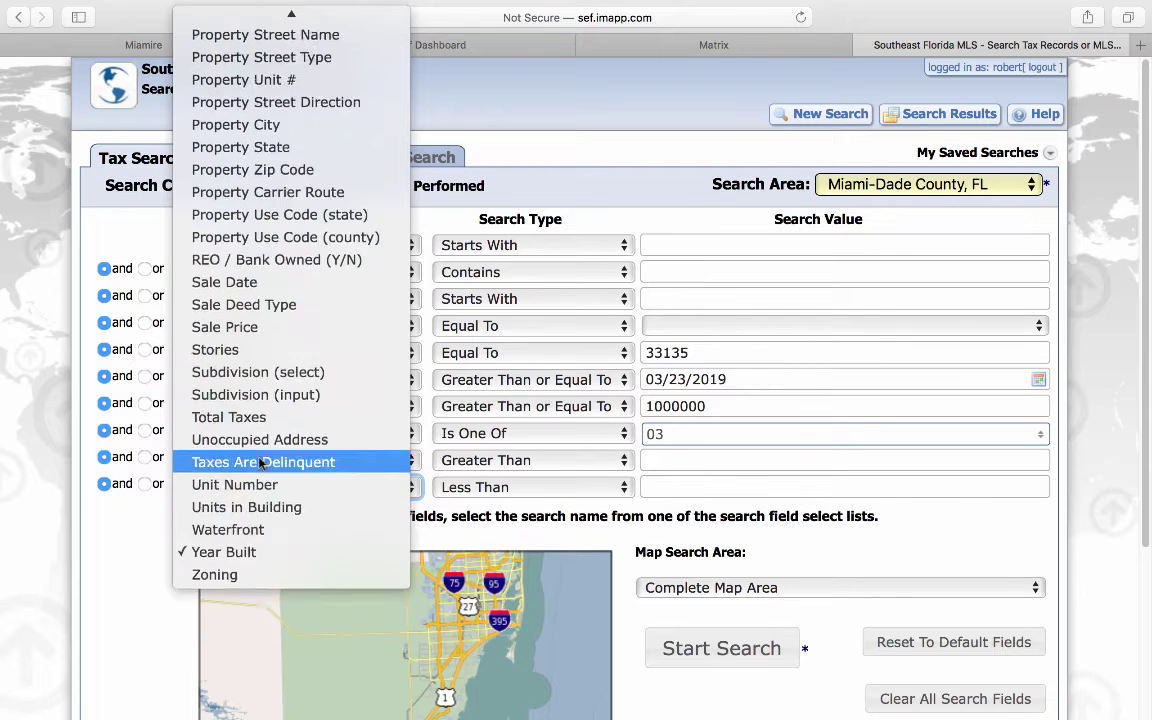
scroll(259, 462, up, 10)
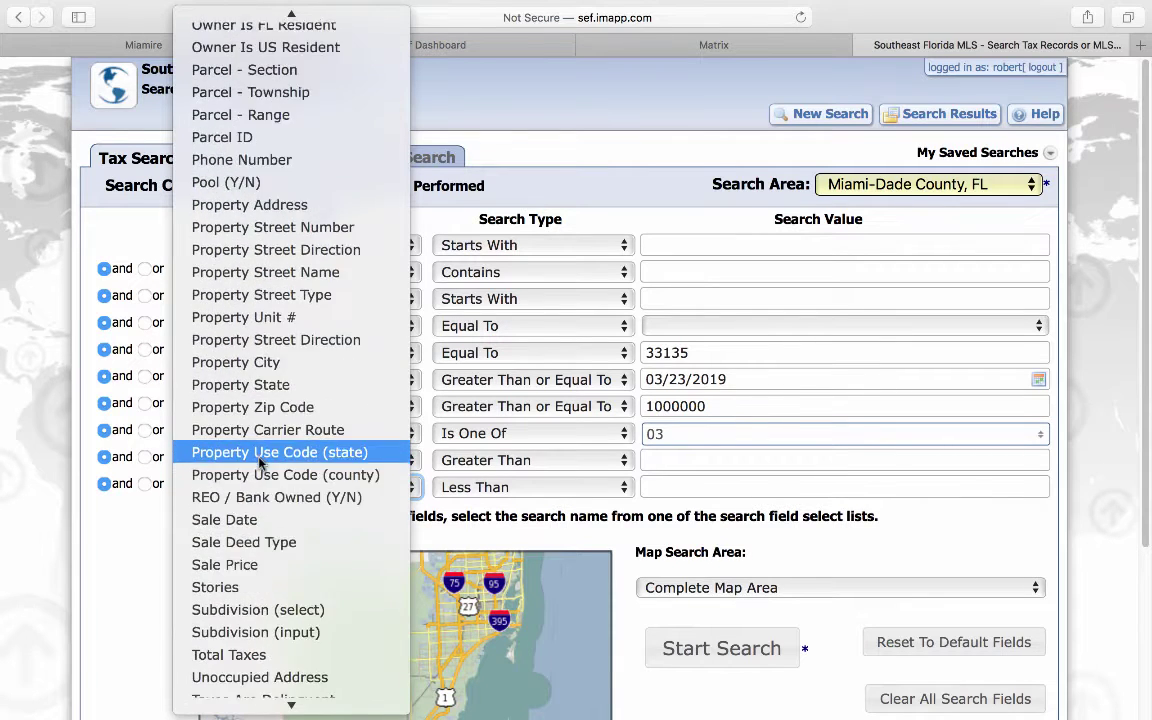
scroll(259, 463, up, 10)
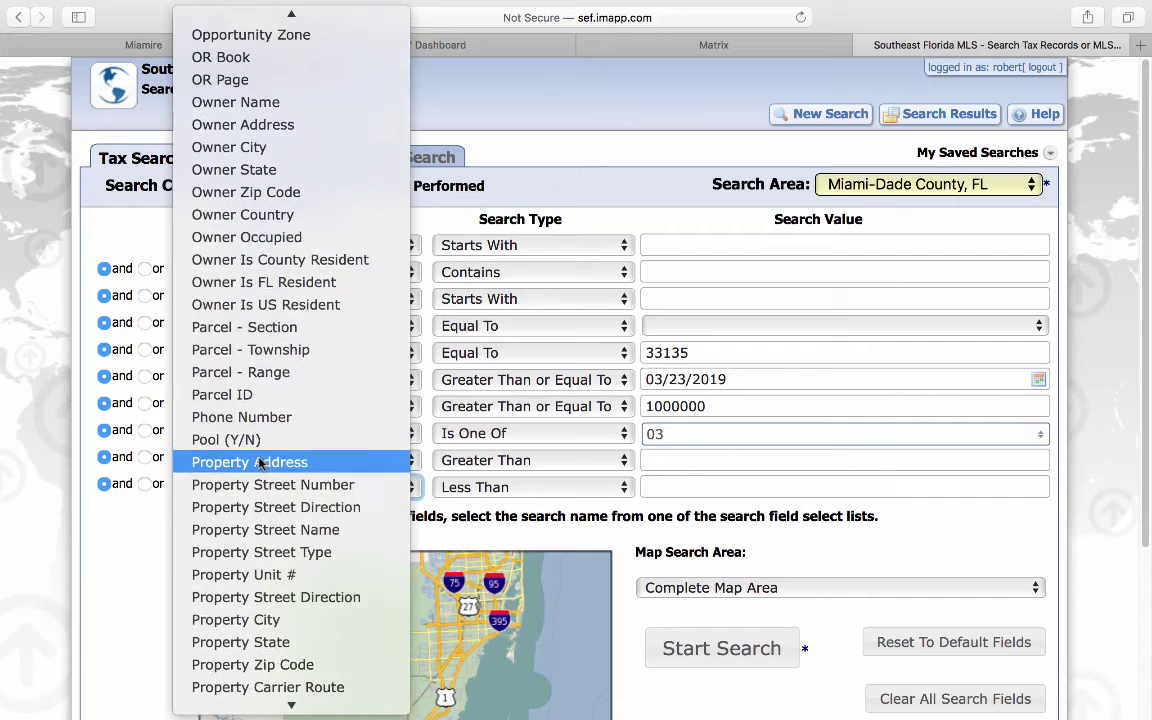
scroll(259, 463, up, 10)
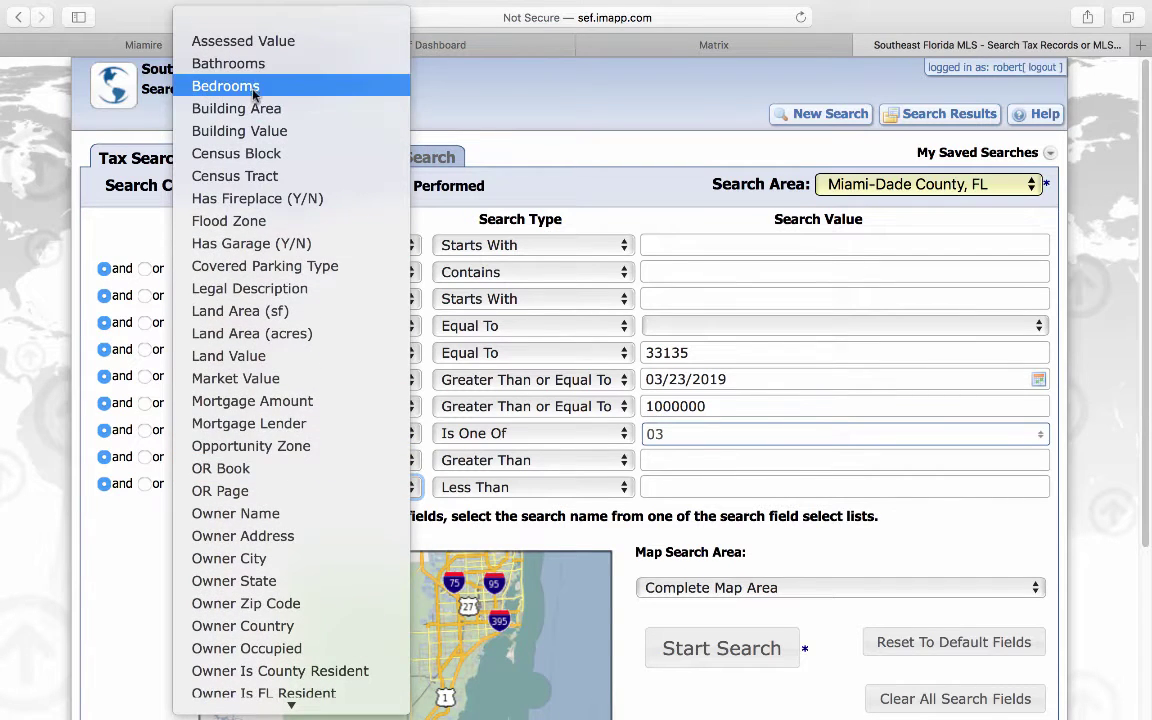
click(280, 87)
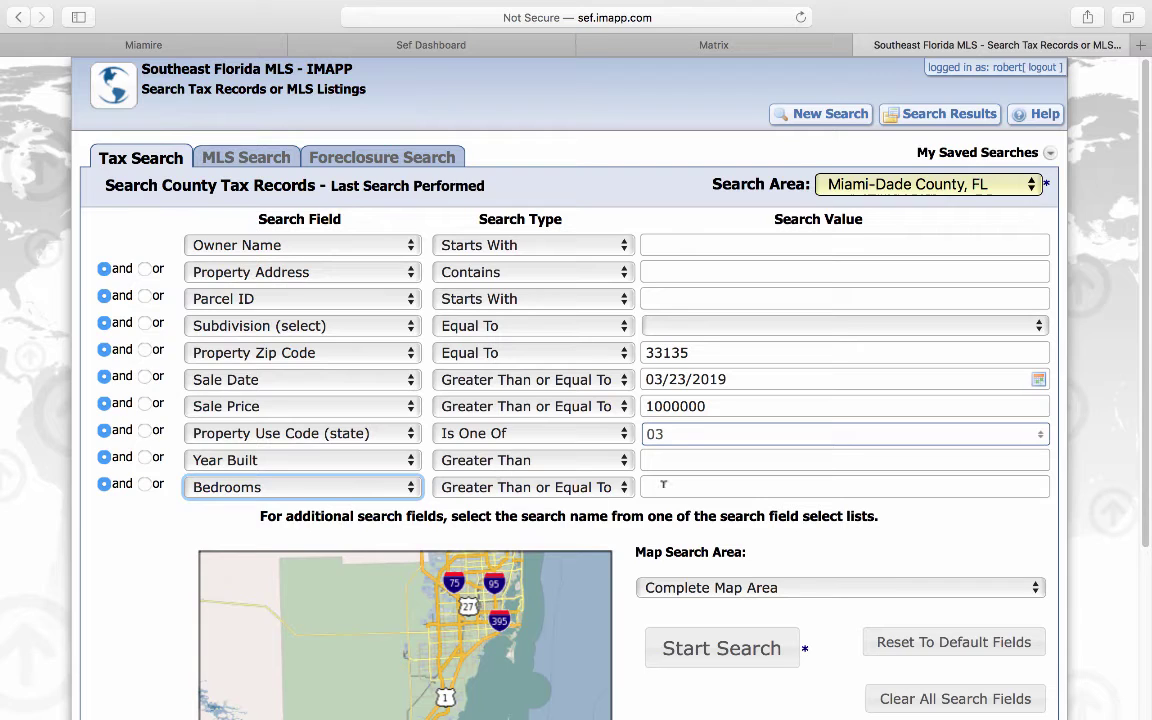
click(663, 485)
text(8)
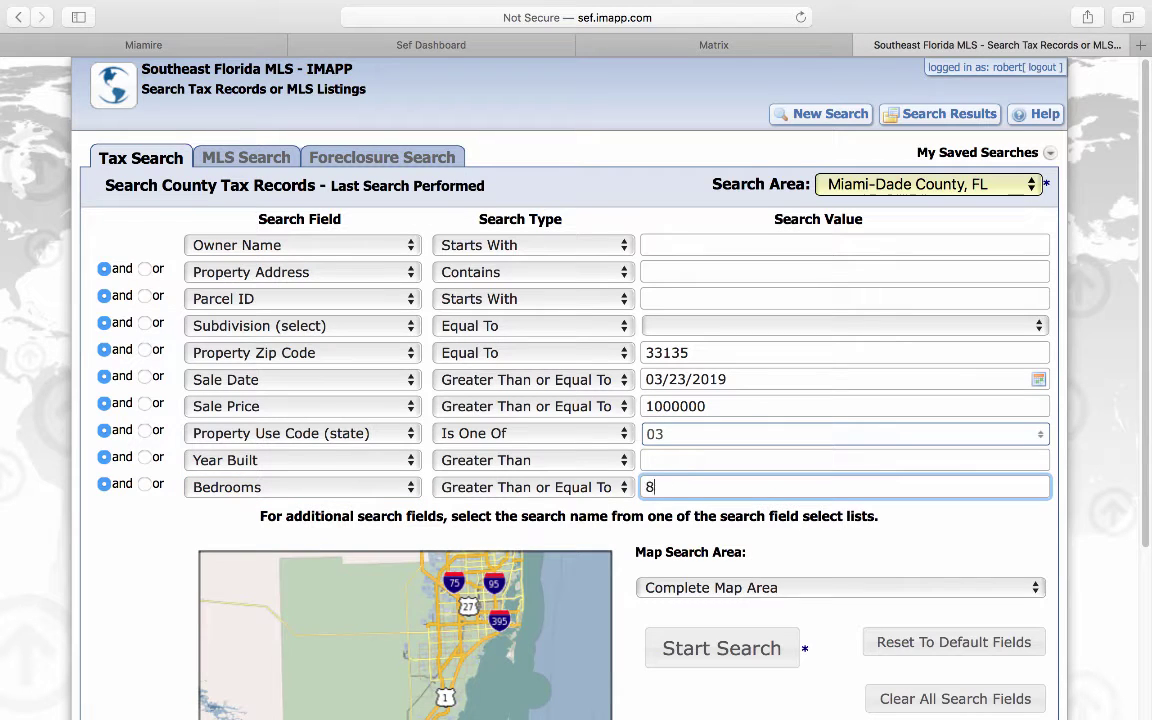
click(729, 649)
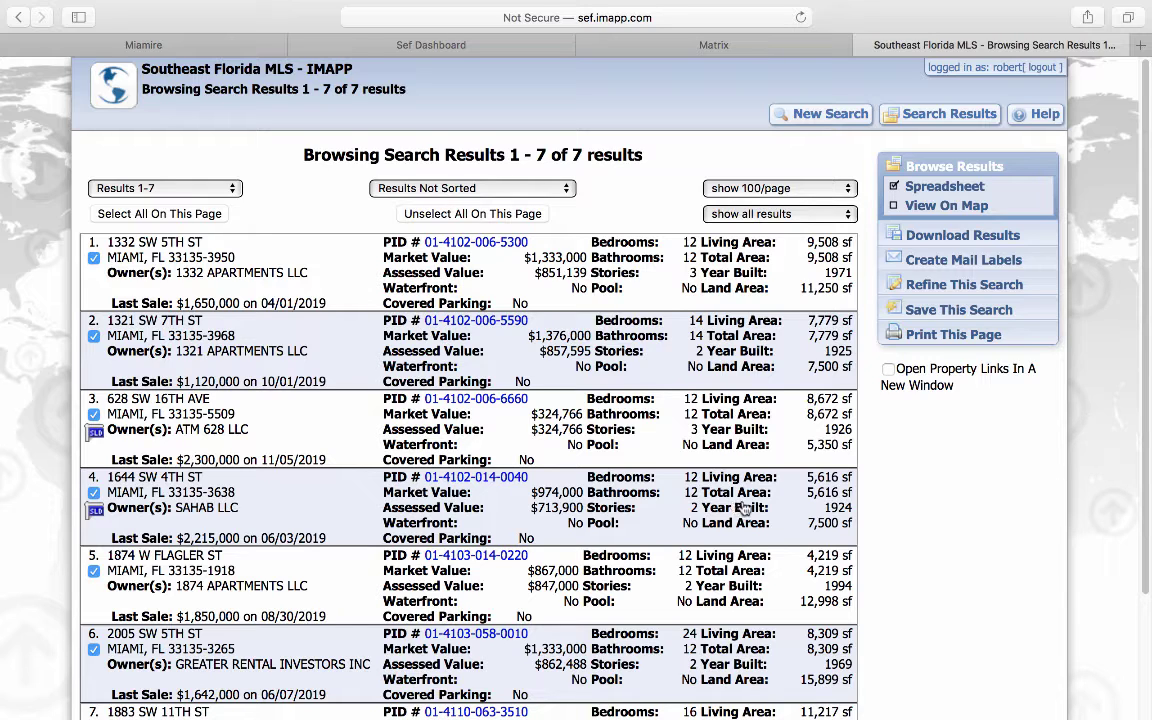
click(843, 113)
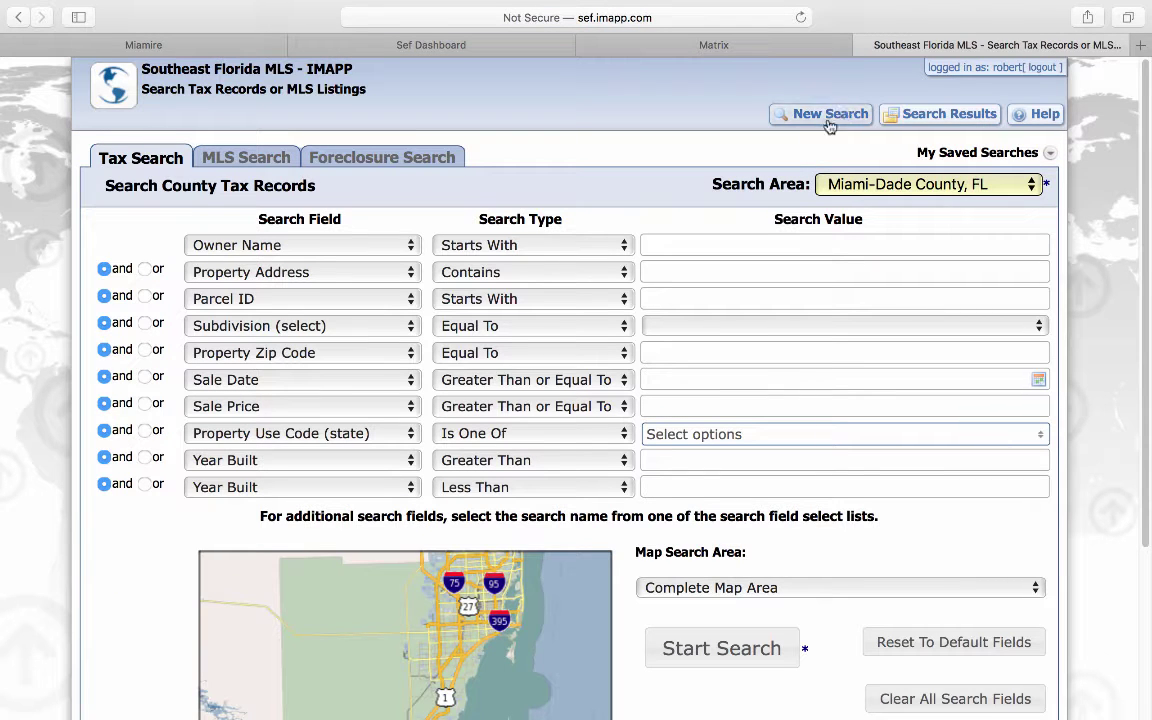
Step: Set Property Use Code 26 - SERVICE STATION and Property Zip Code 33125 in the fresh search
click(695, 441)
scroll(735, 540, down, 2)
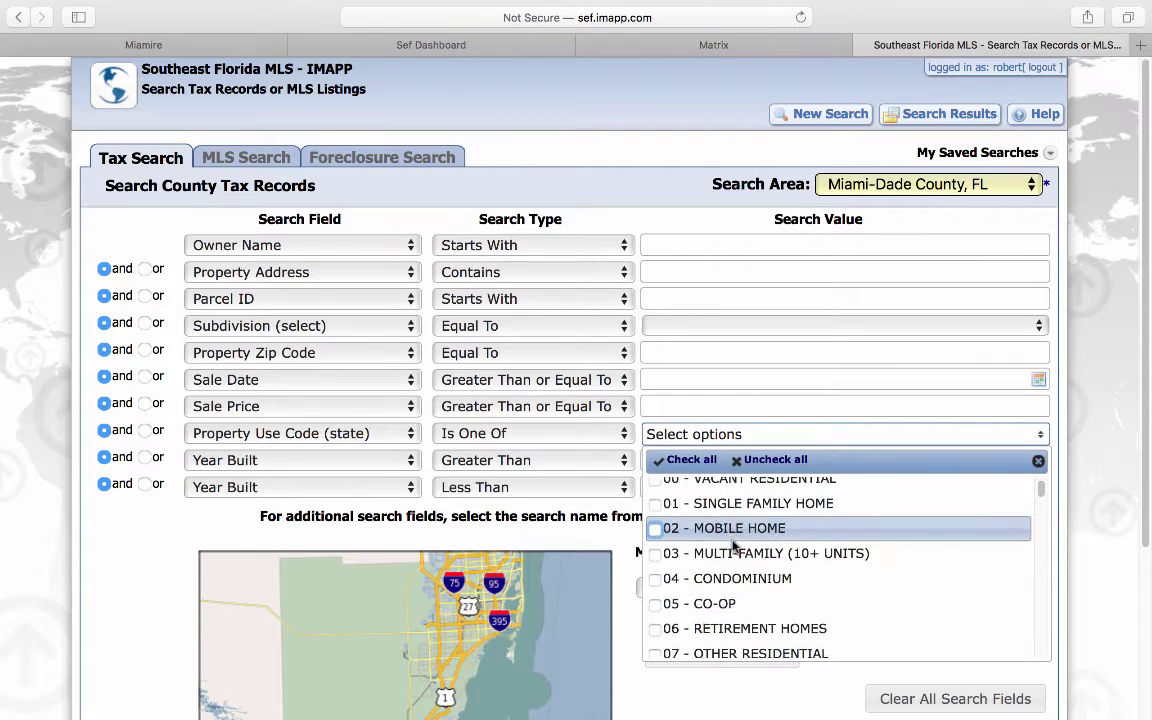
scroll(737, 546, down, 1)
scroll(739, 546, down, 6)
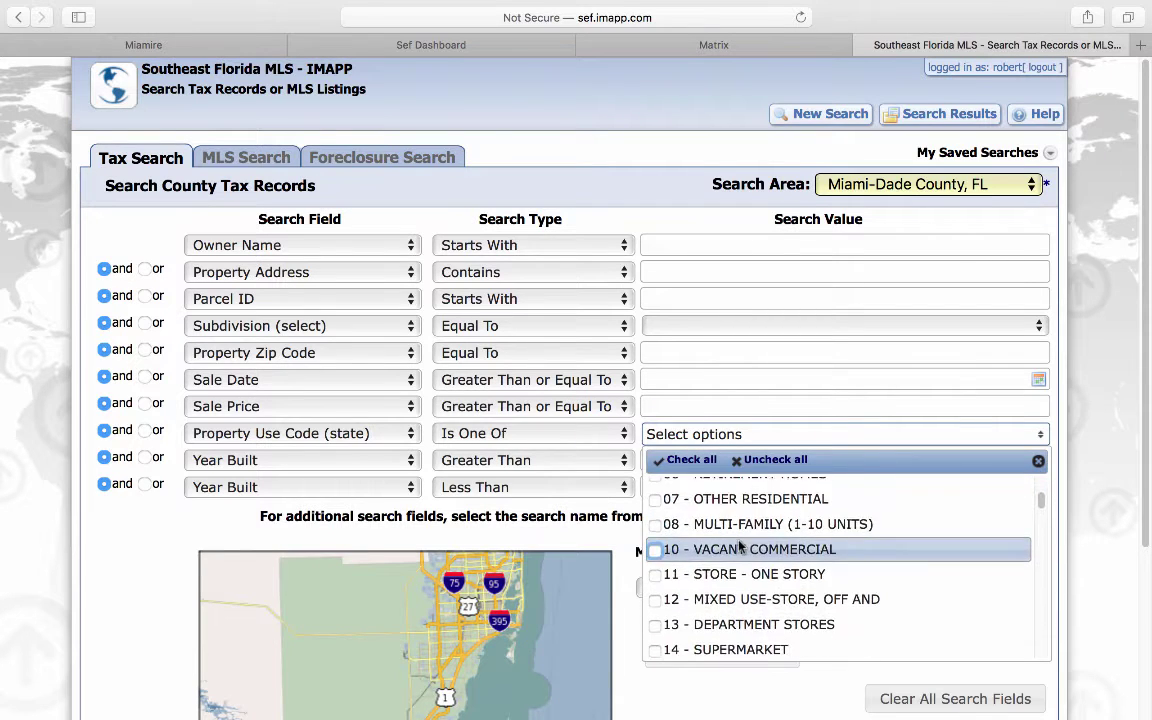
scroll(740, 547, down, 4)
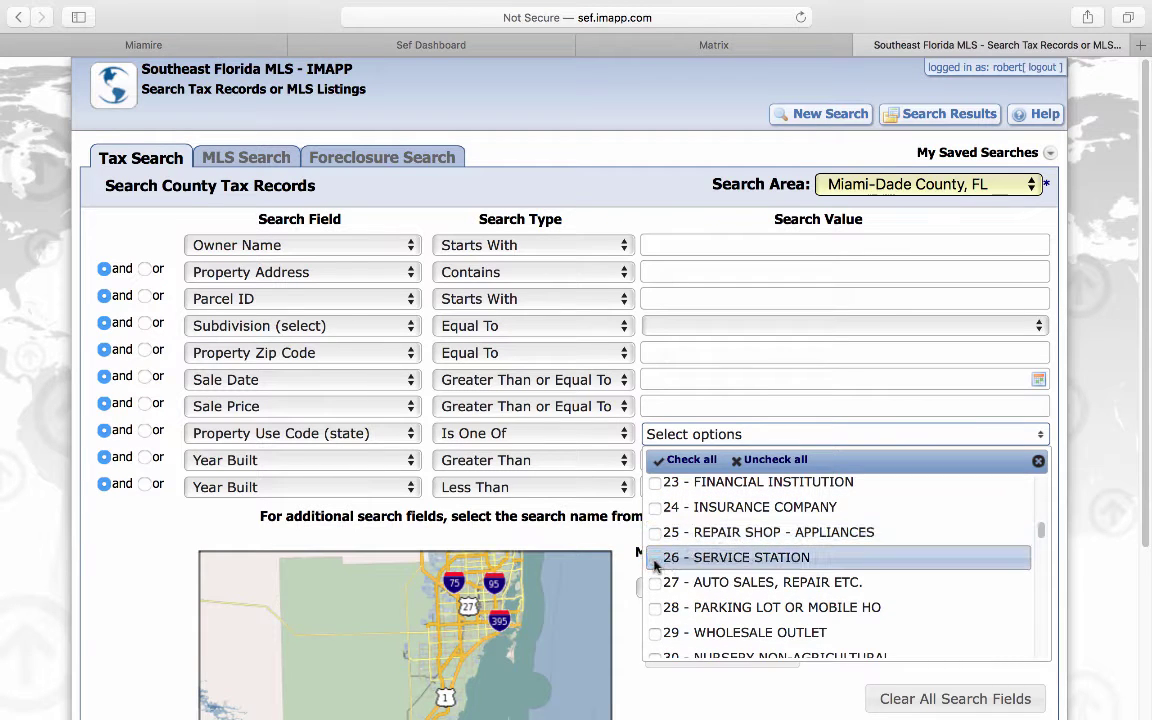
click(655, 559)
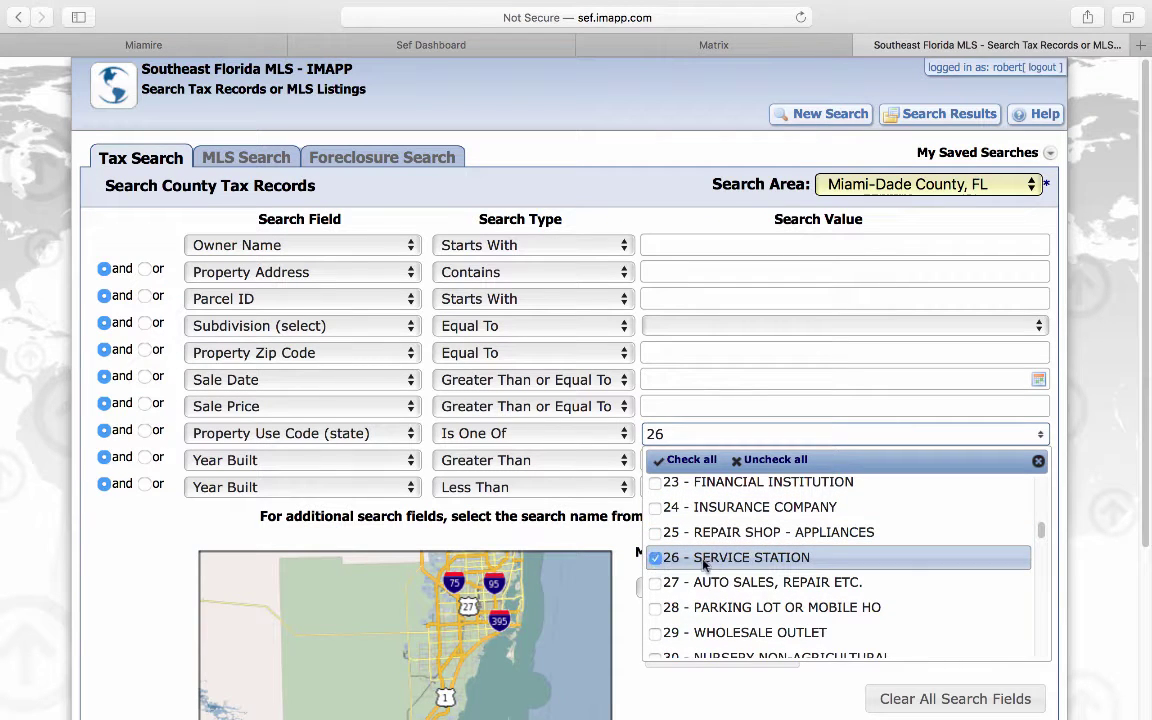
click(1115, 538)
click(689, 345)
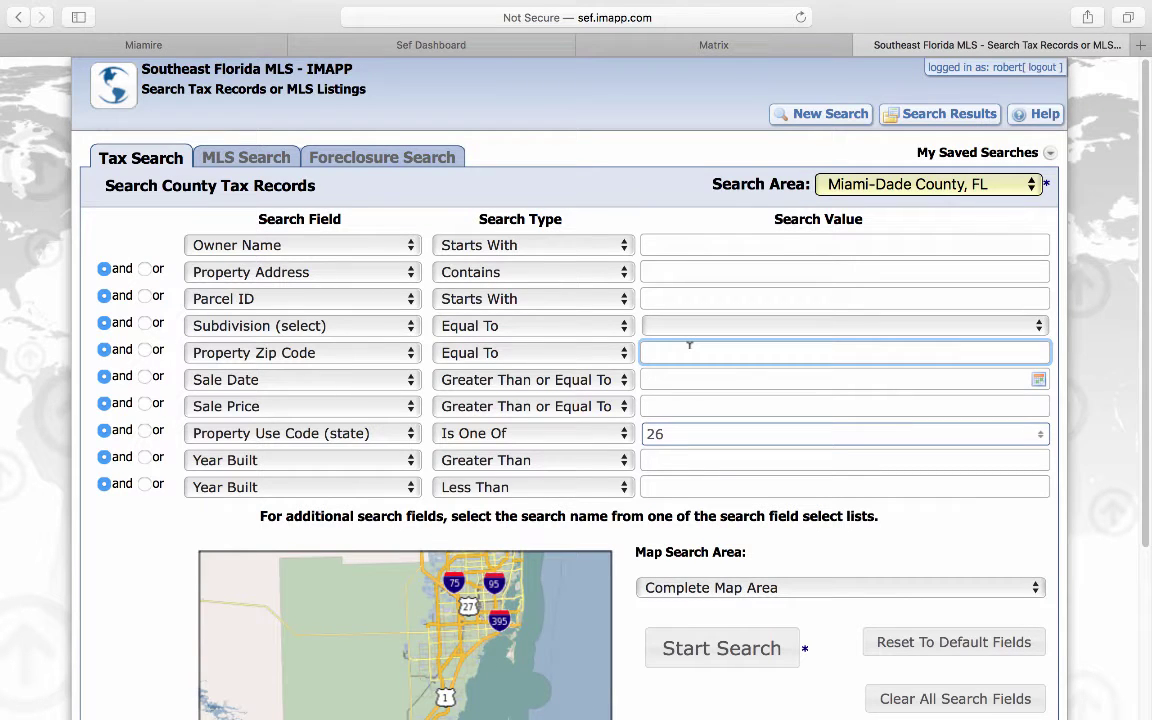
text(33)
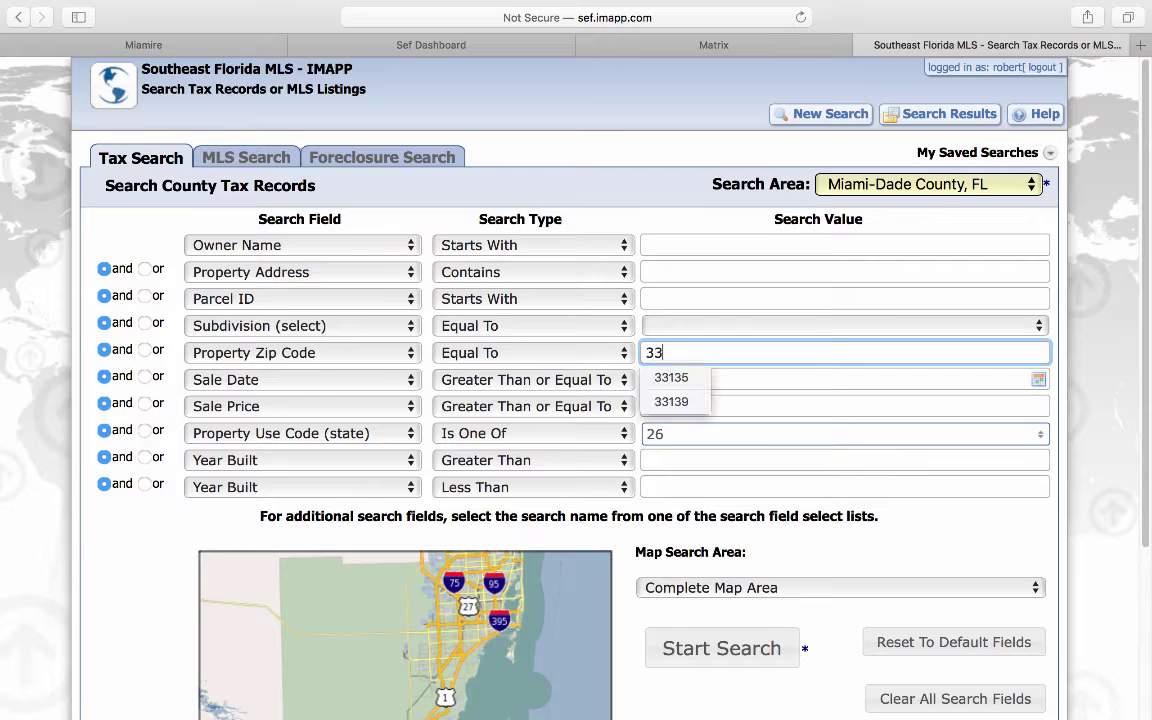
text(125)
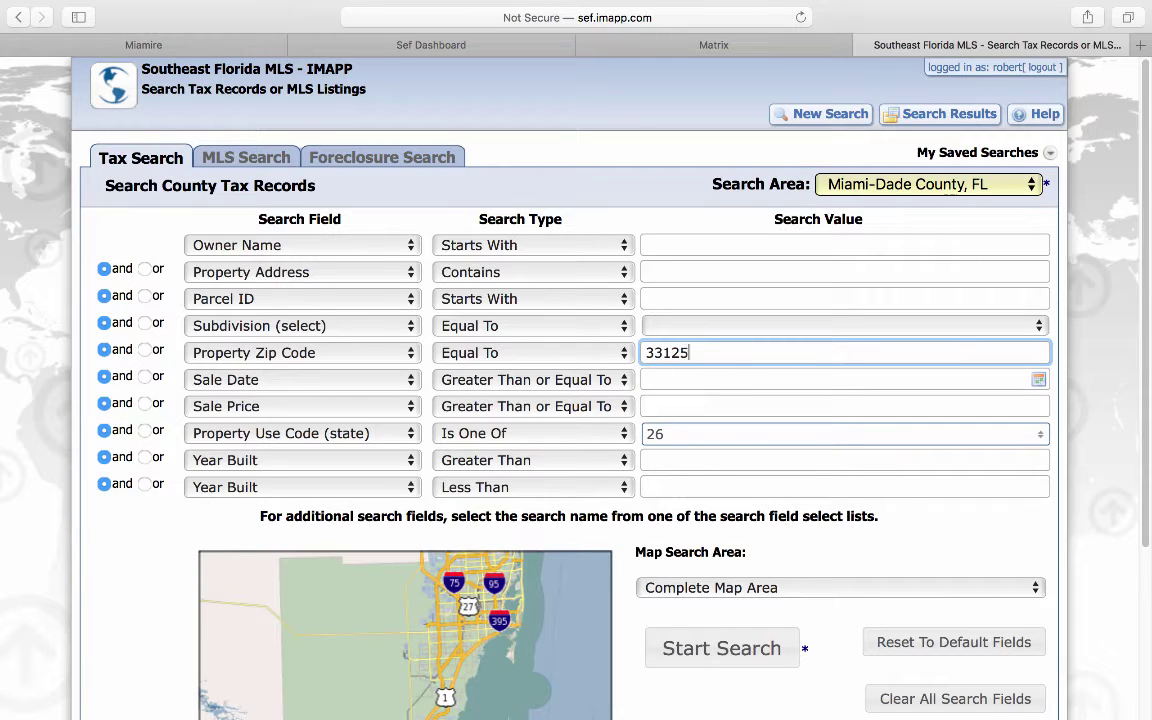
click(679, 643)
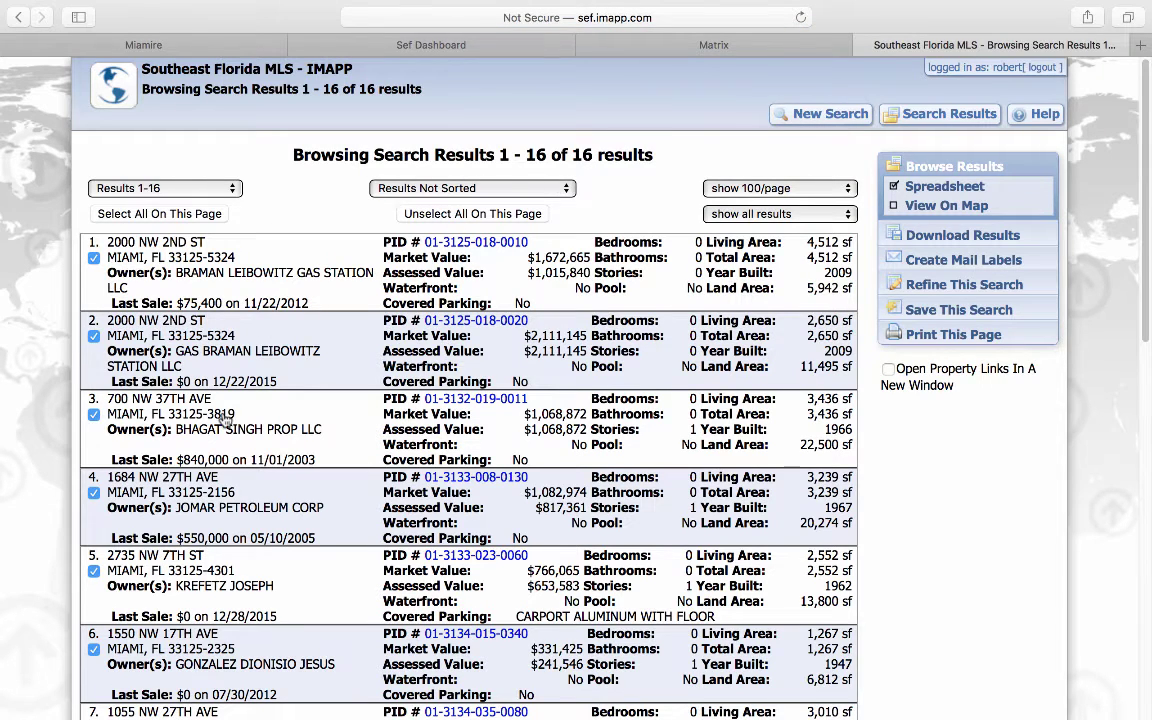
scroll(210, 385, down, 3)
scroll(225, 420, down, 5)
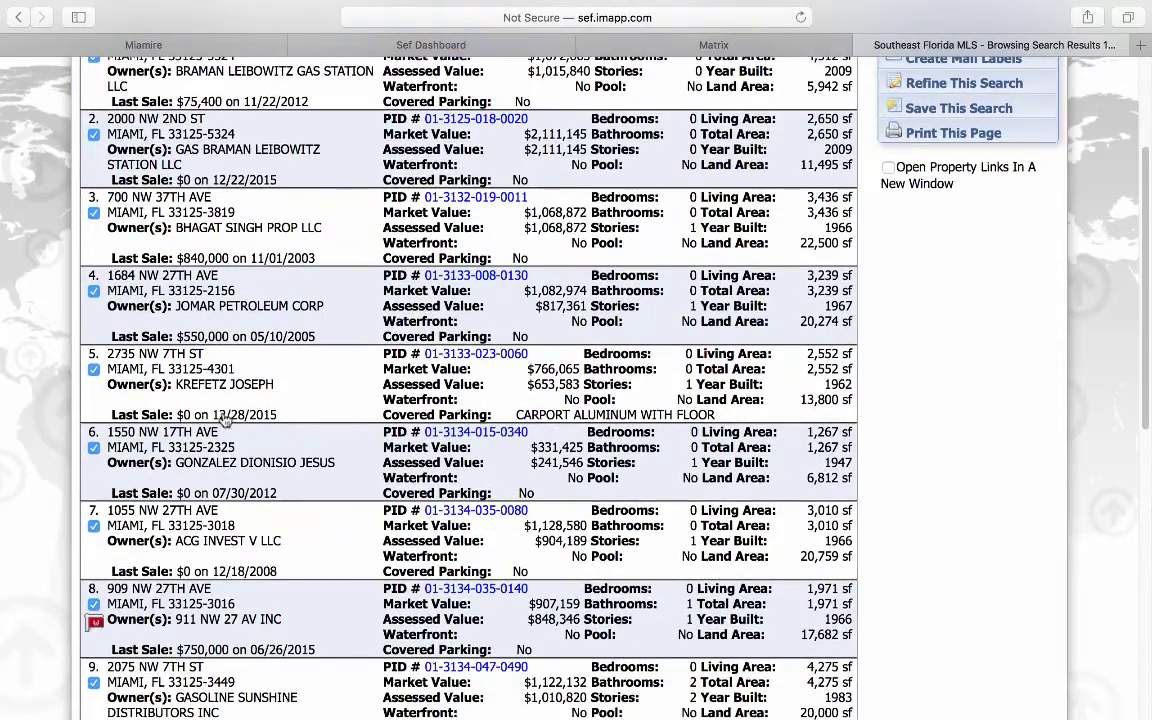
scroll(225, 420, down, 4)
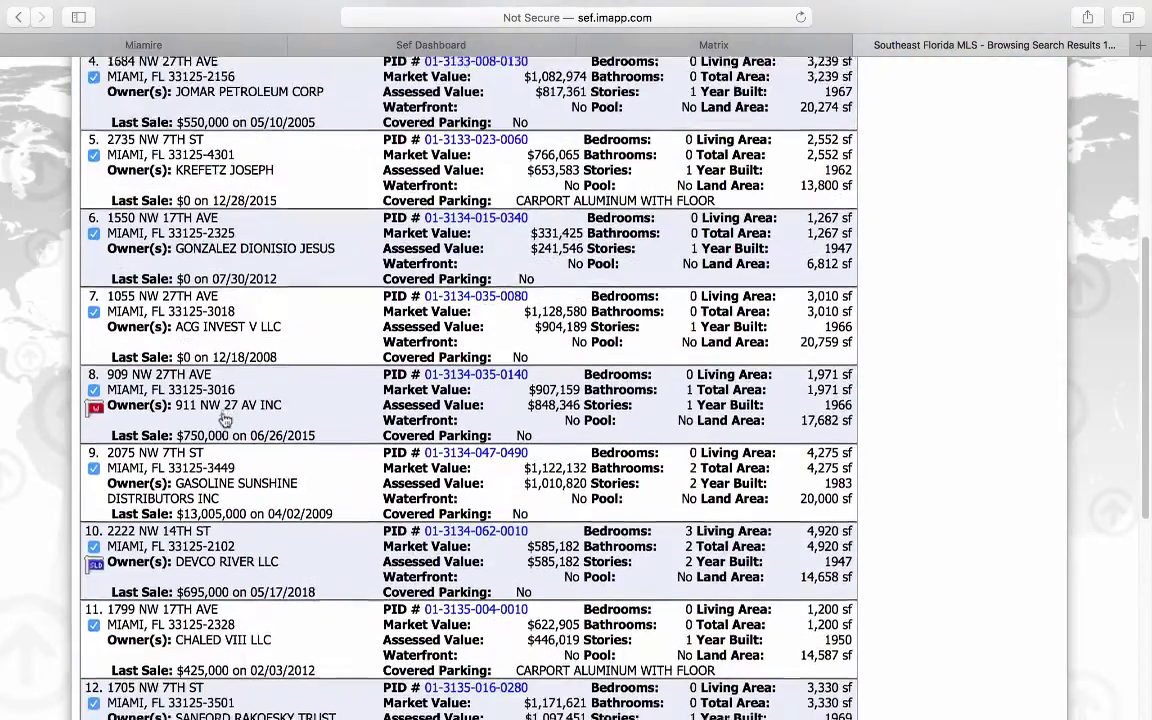
scroll(225, 421, down, 8)
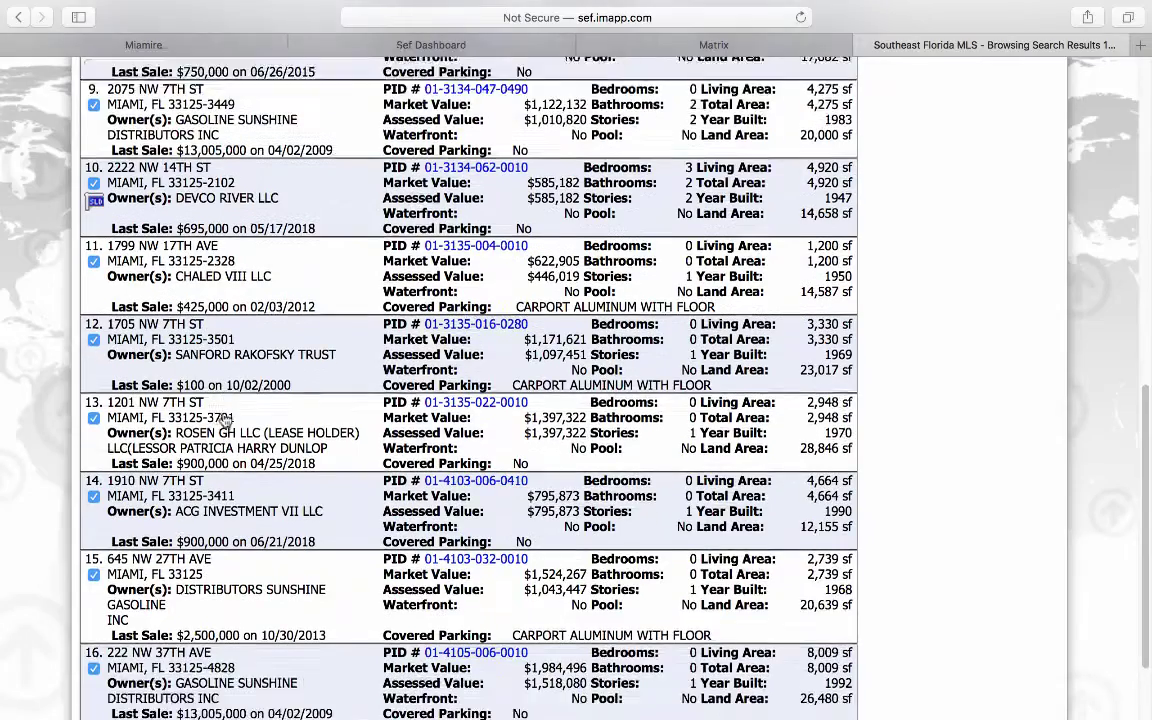
scroll(110, 445, up, 3)
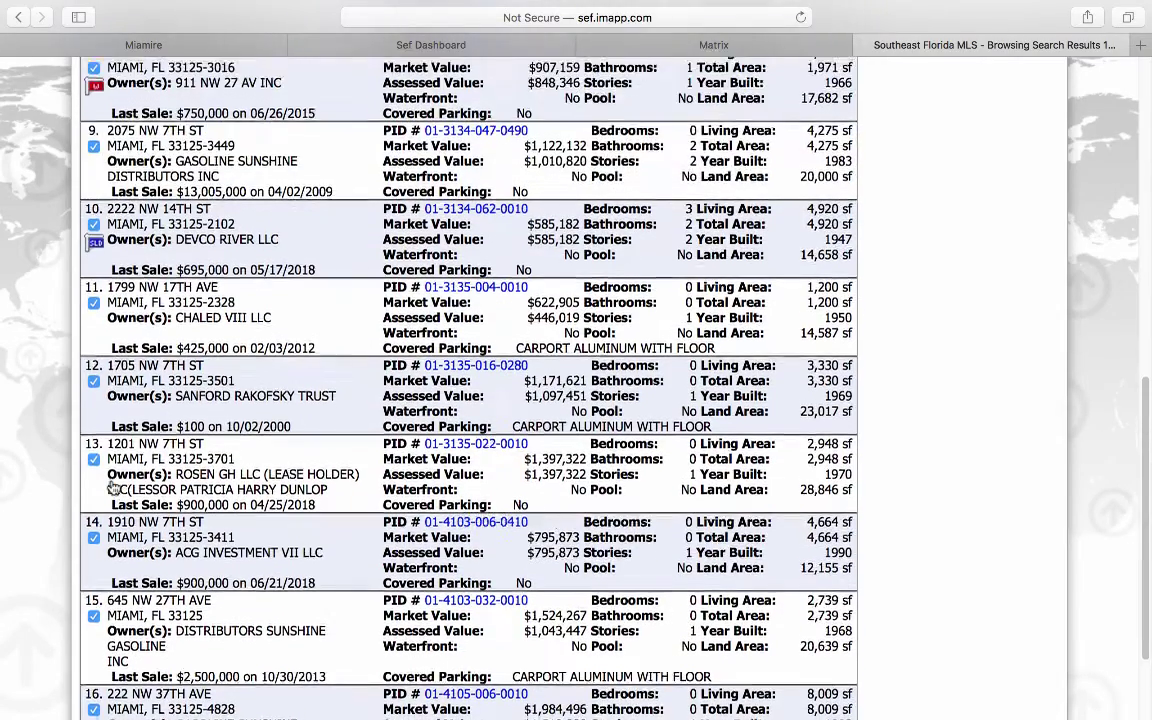
scroll(113, 485, up, 4)
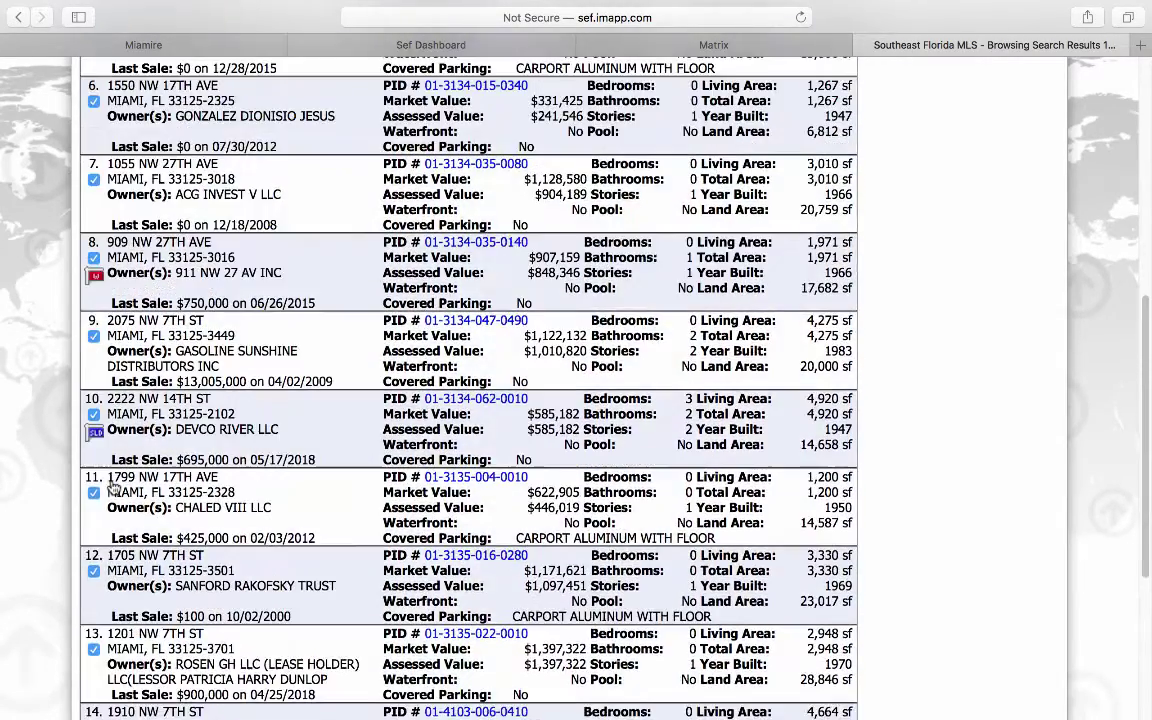
scroll(113, 487, up, 9)
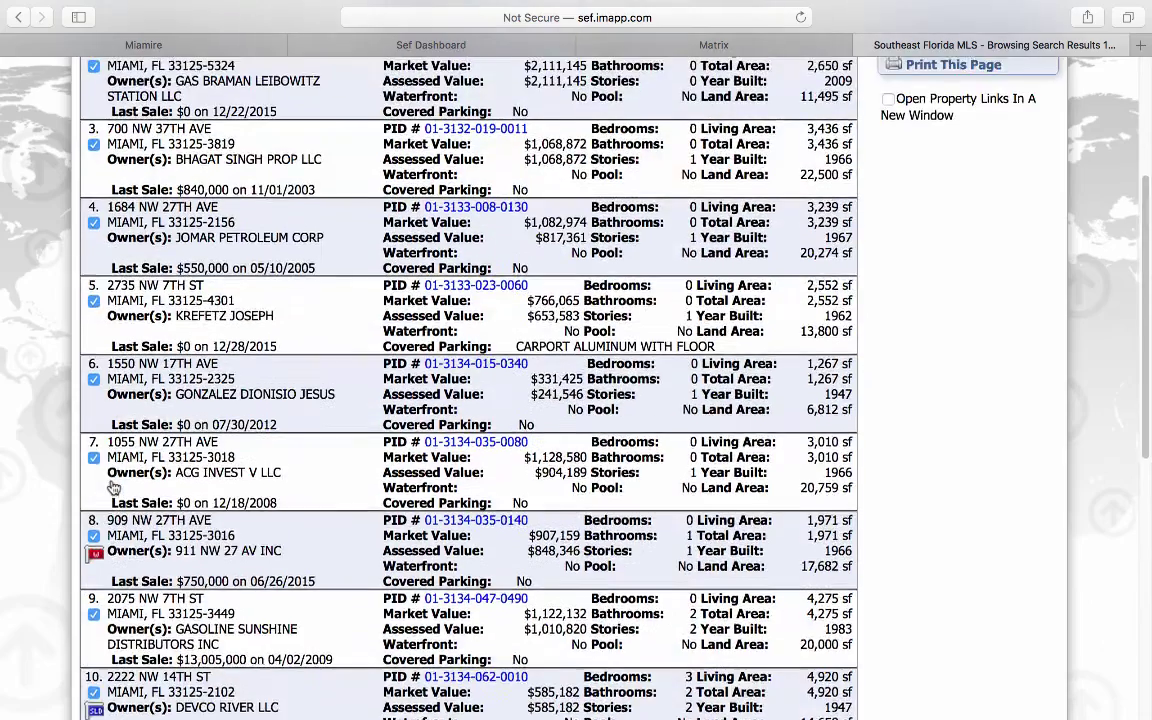
scroll(113, 487, up, 3)
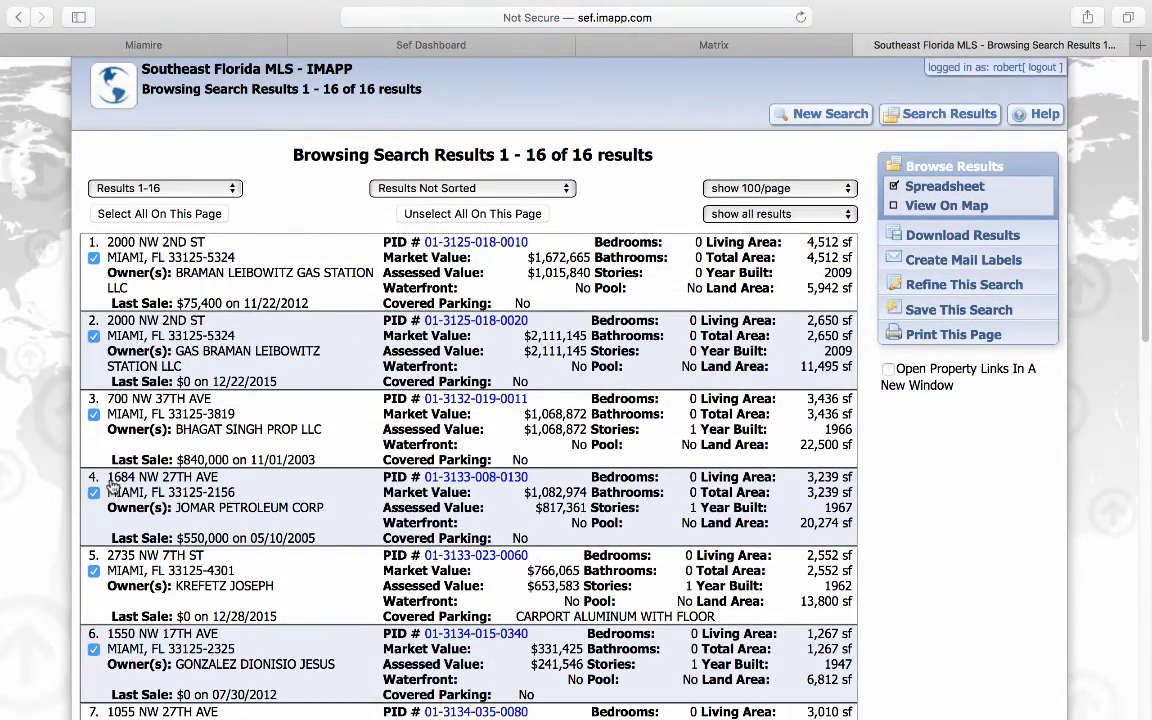
scroll(113, 487, down, 17)
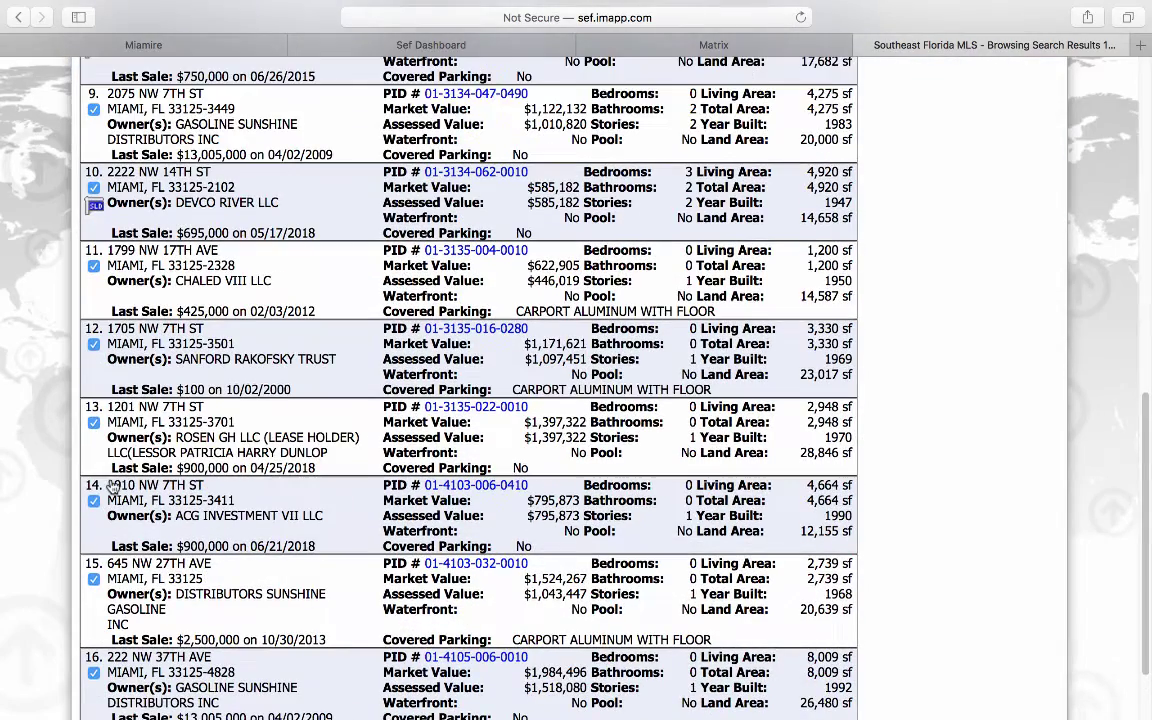
scroll(112, 314, up, 1)
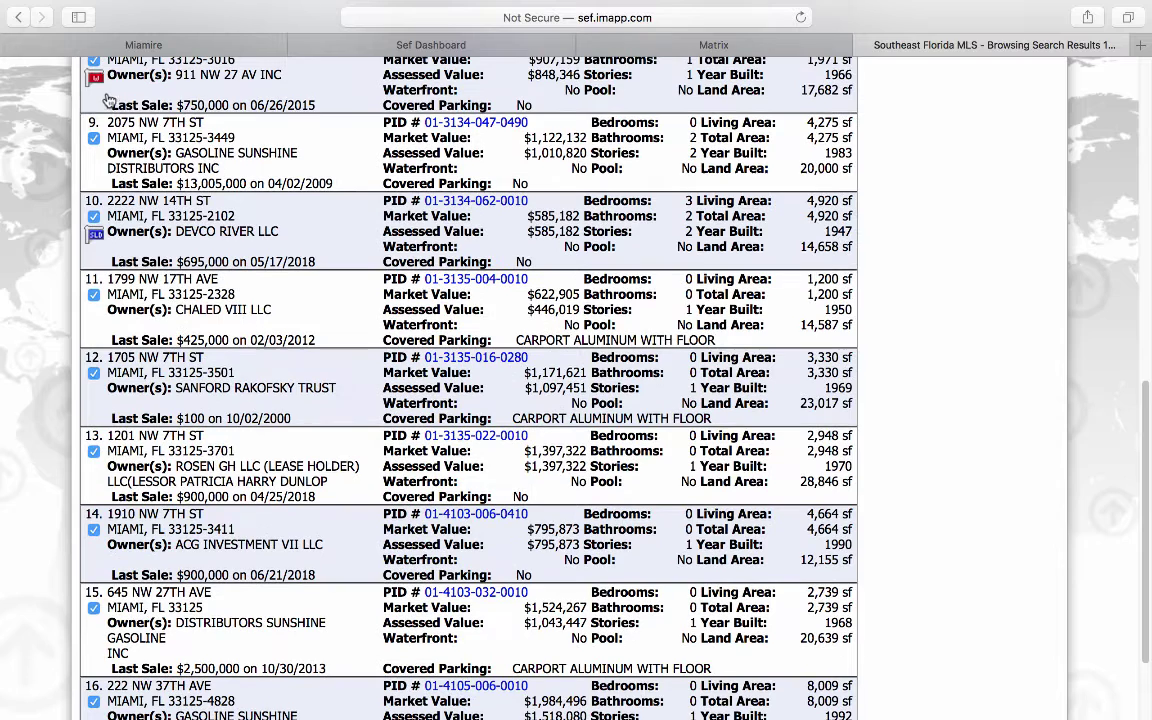
scroll(100, 91, up, 1)
scroll(100, 452, down, 3)
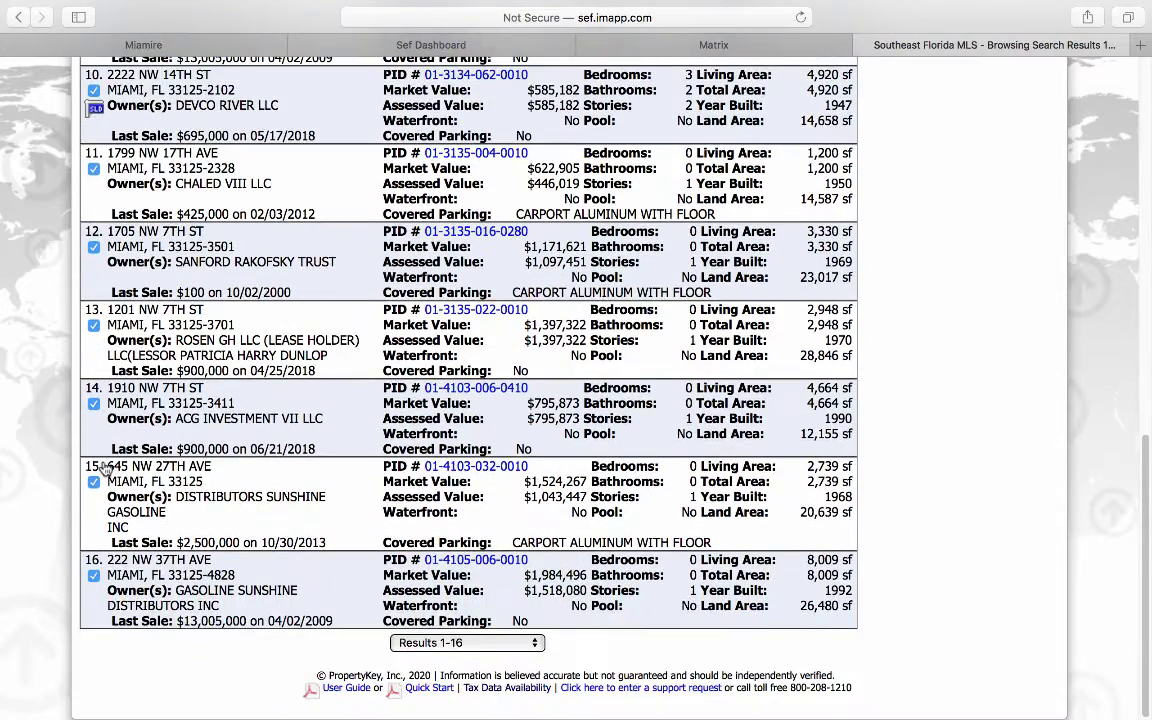
scroll(103, 470, up, 15)
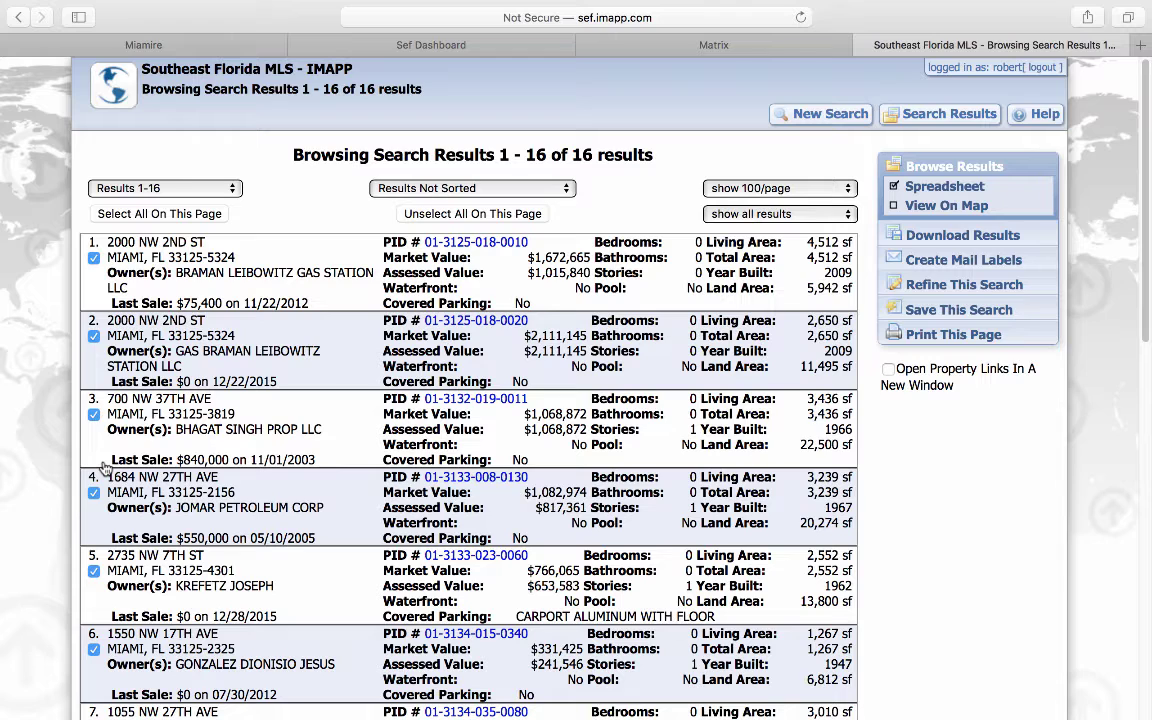
Step: Create owner-address mail labels on Avery 5160 as PDF, removing duplicates by unique property address
click(950, 261)
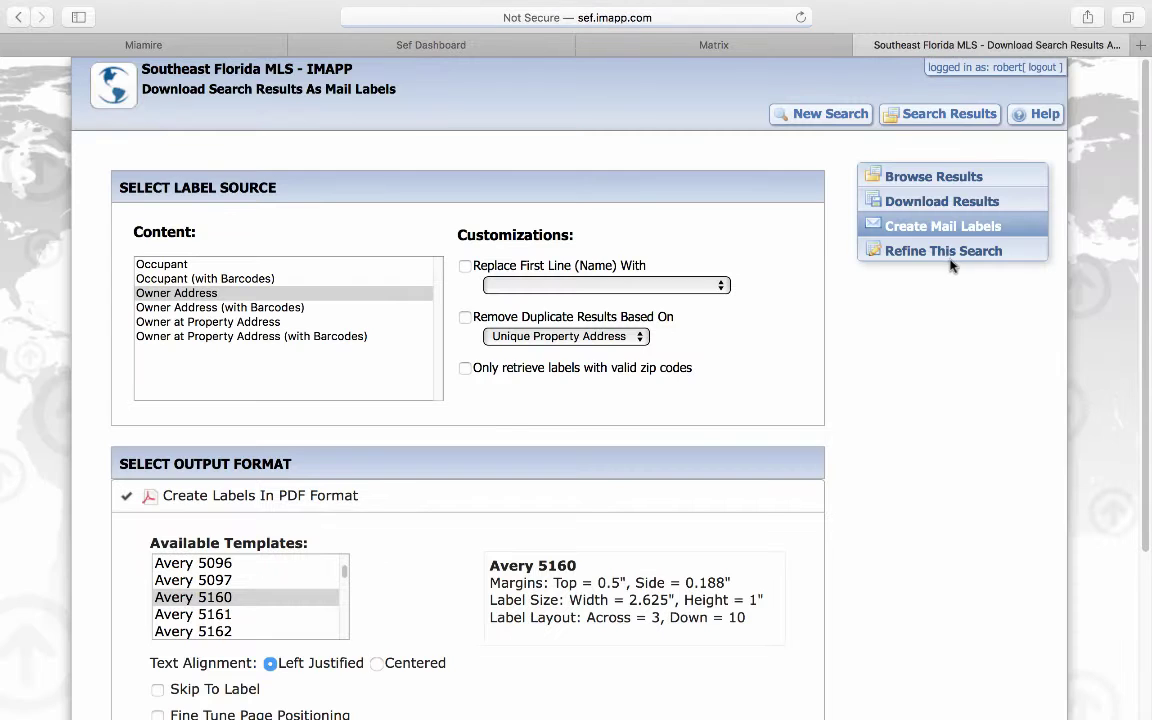
click(185, 295)
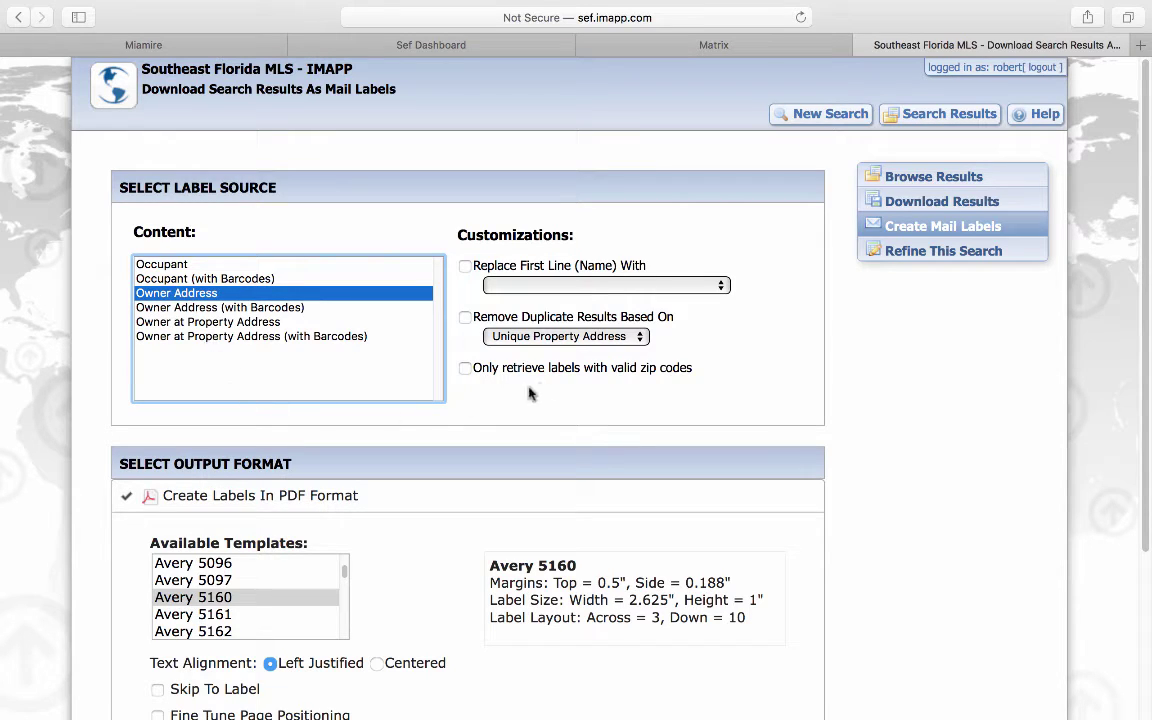
click(465, 317)
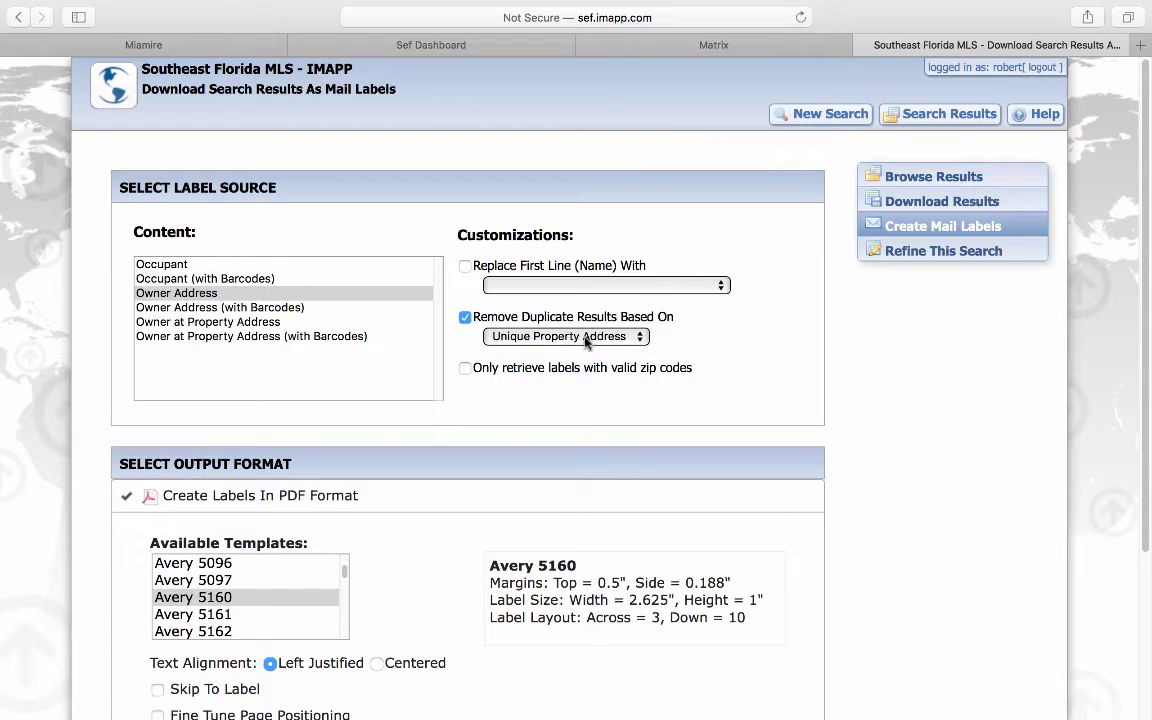
click(238, 600)
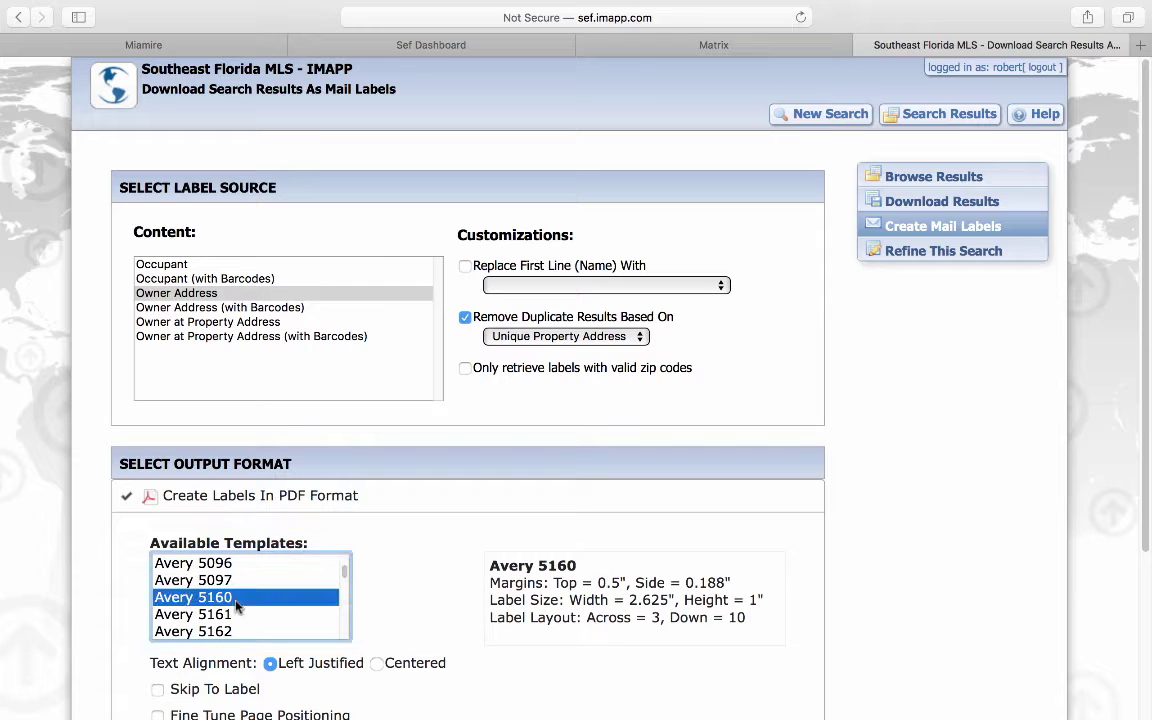
scroll(447, 573, down, 3)
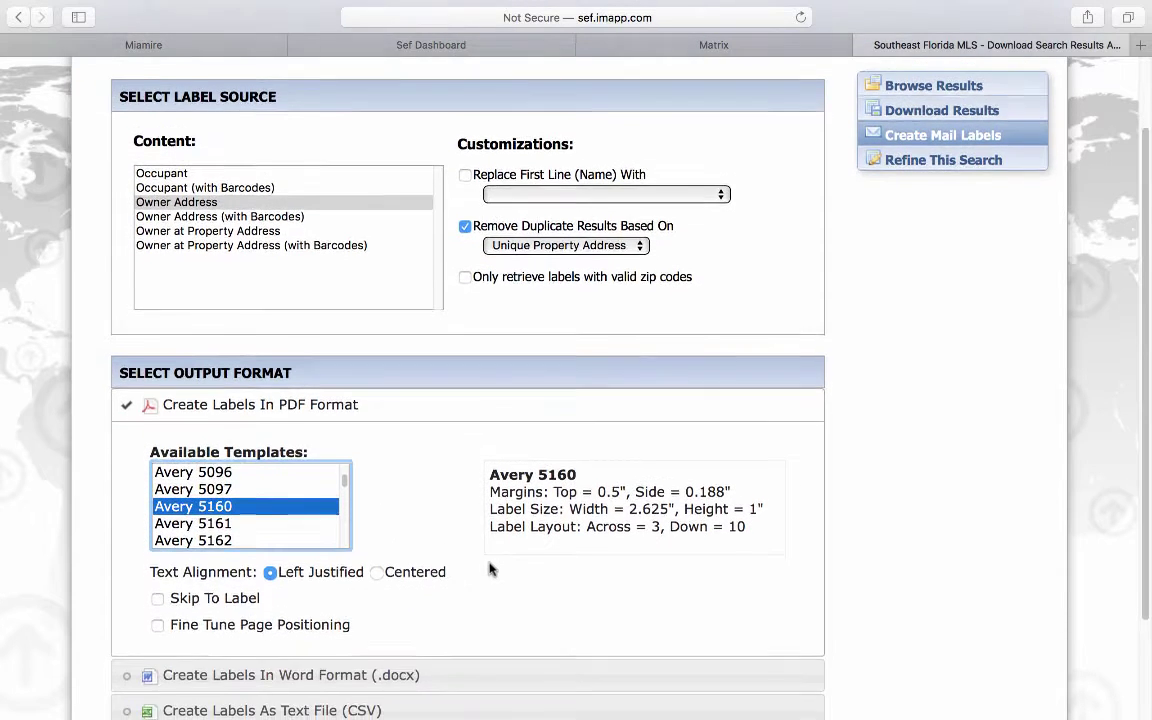
scroll(496, 568, down, 4)
click(663, 626)
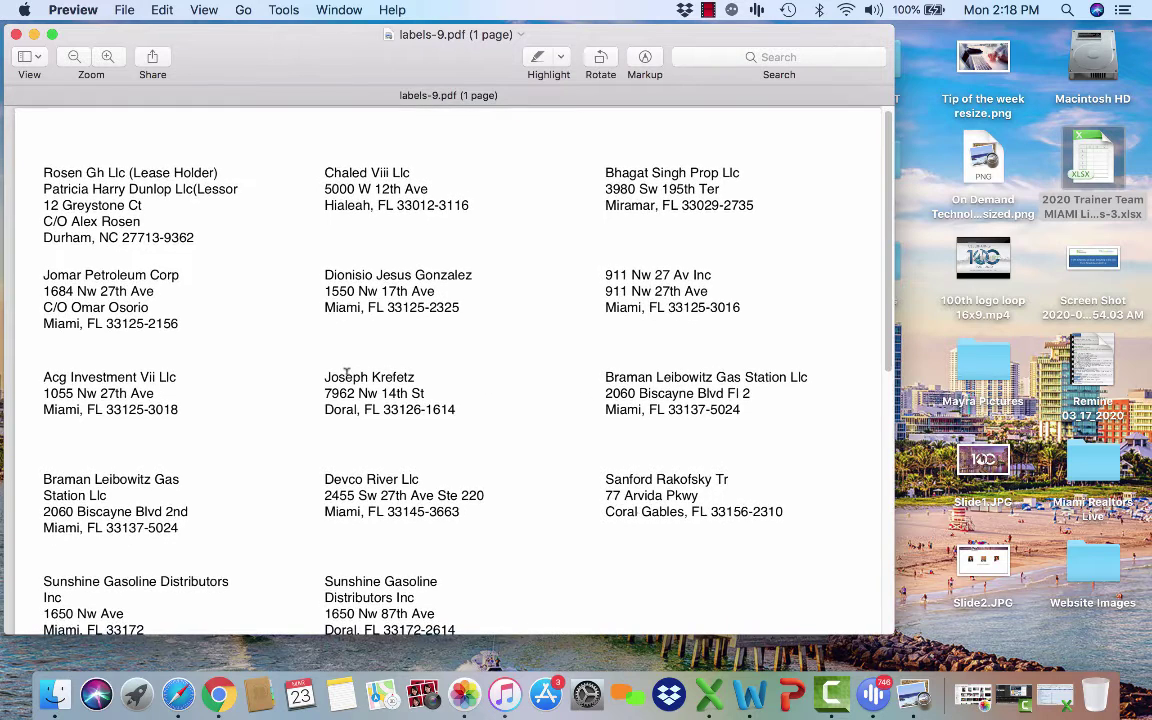
Step: Review the 14 owner labels in labels-9.pdf, then return to IMAPP in the browser
scroll(346, 371, down, 2)
scroll(346, 370, down, 5)
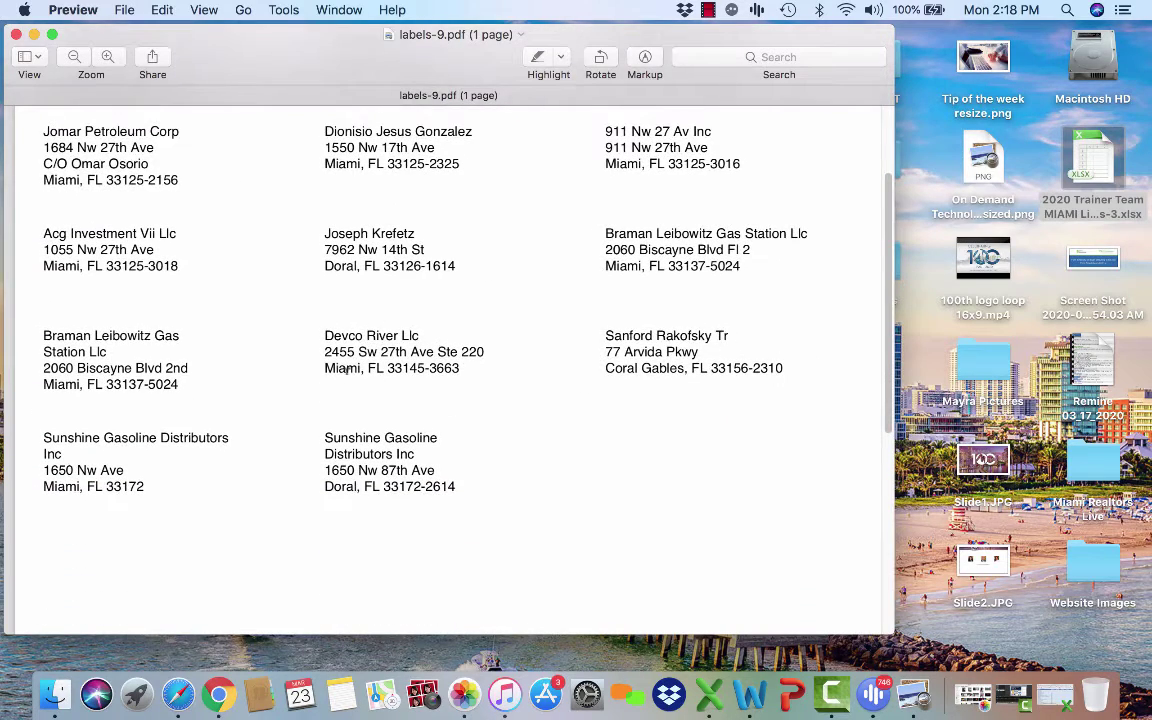
scroll(346, 370, up, 6)
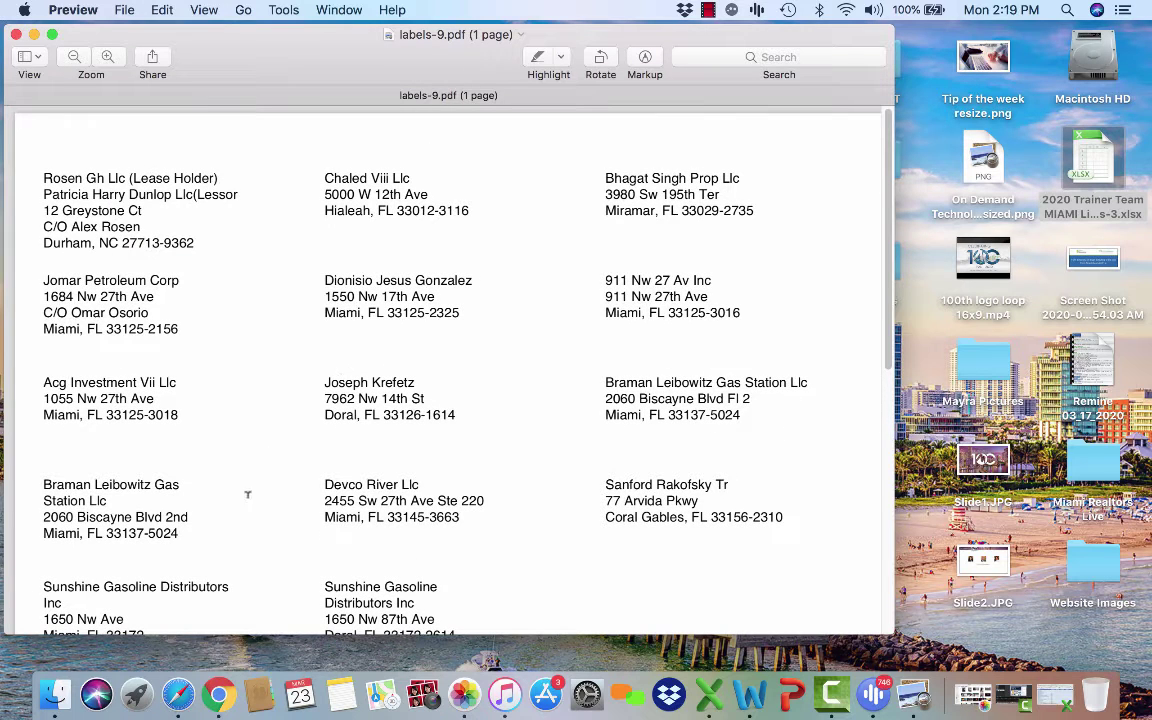
click(177, 695)
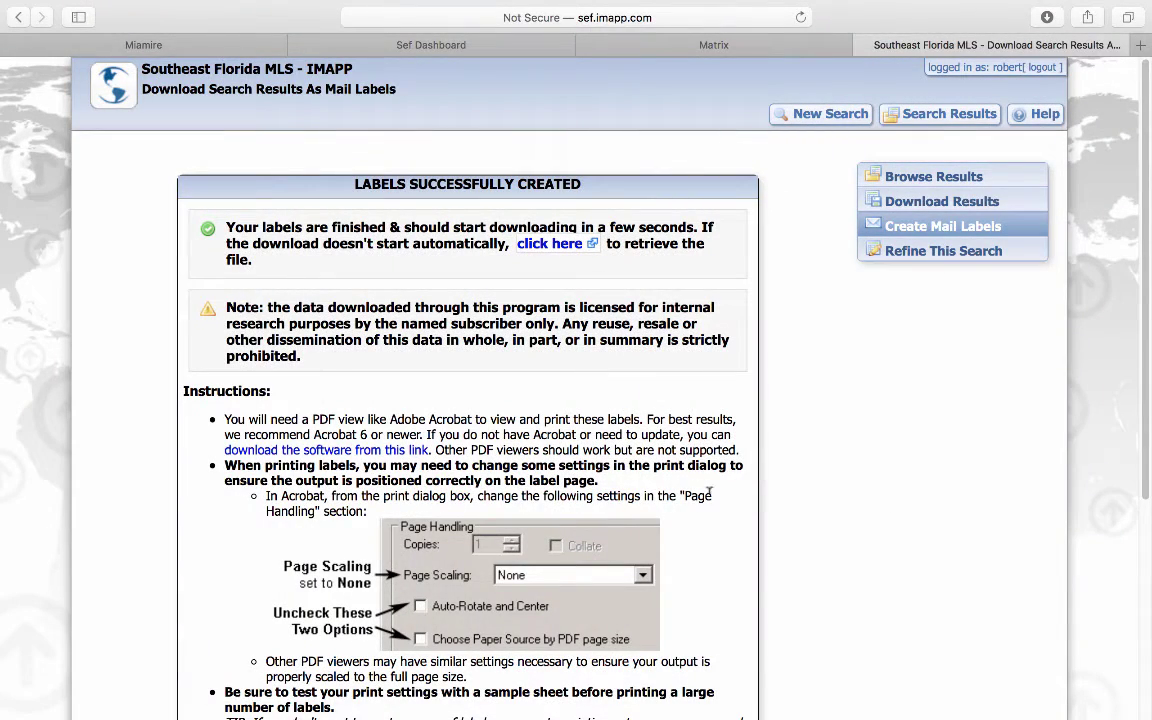
Step: Download the results as a Phone-layout CSV (Phone-6.csv), check it, and clear the downloads list
click(950, 203)
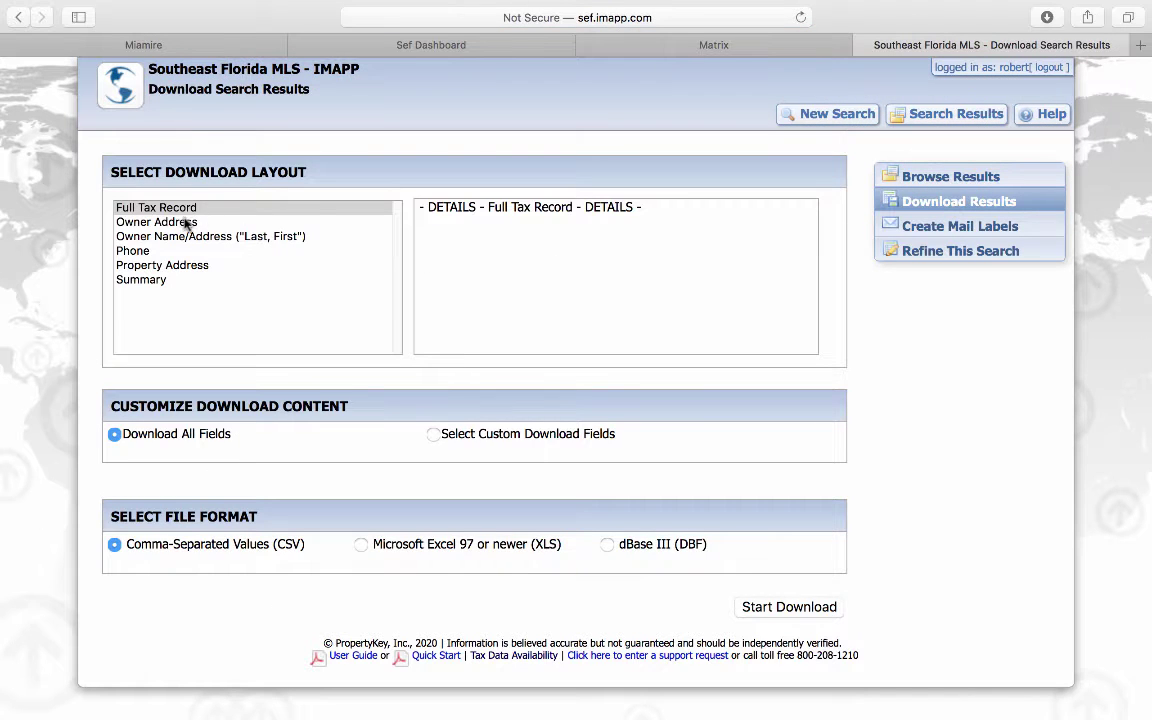
click(140, 252)
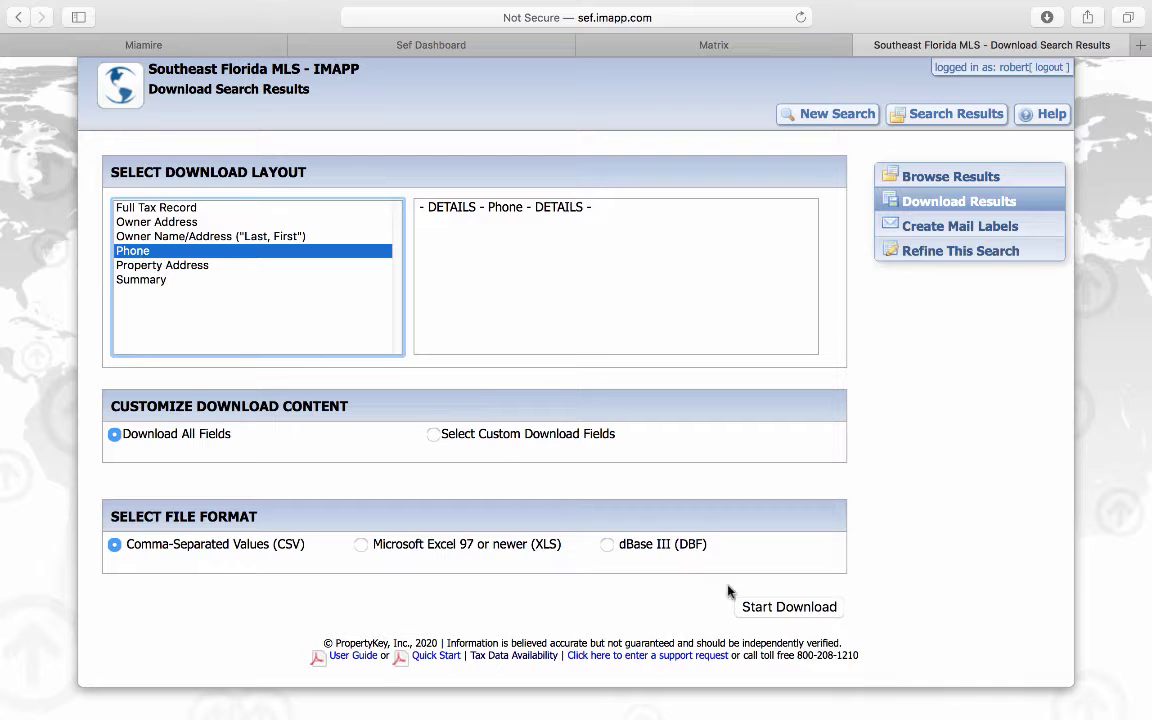
click(795, 607)
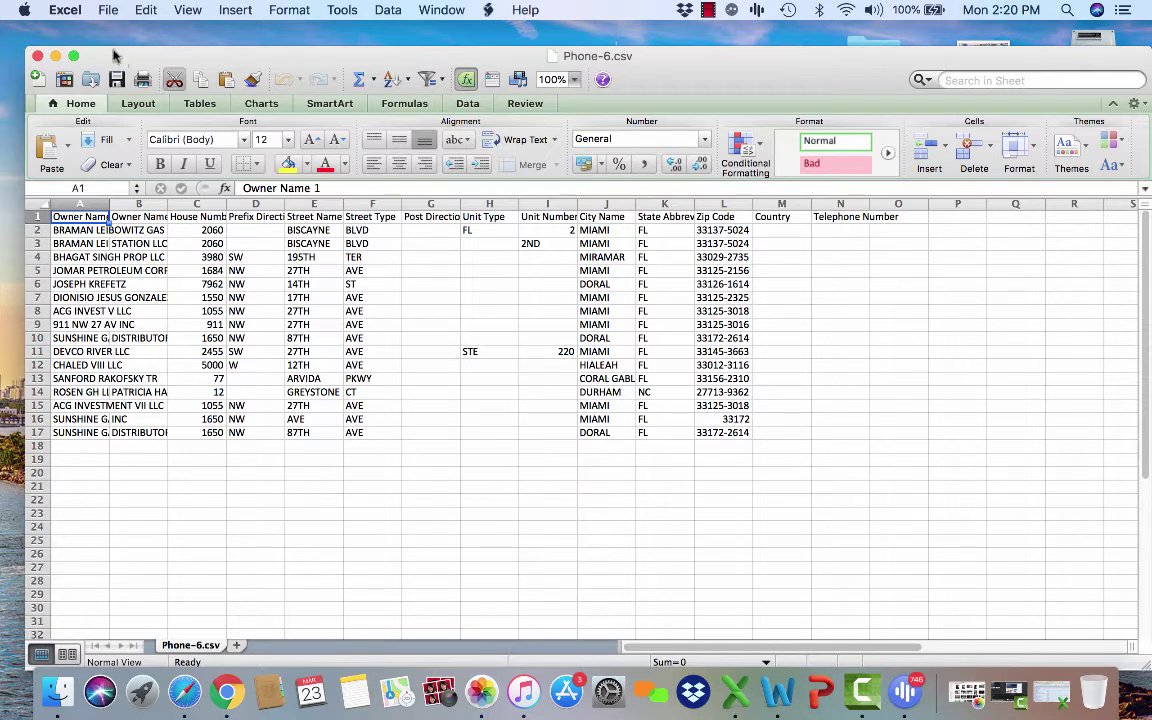
click(184, 690)
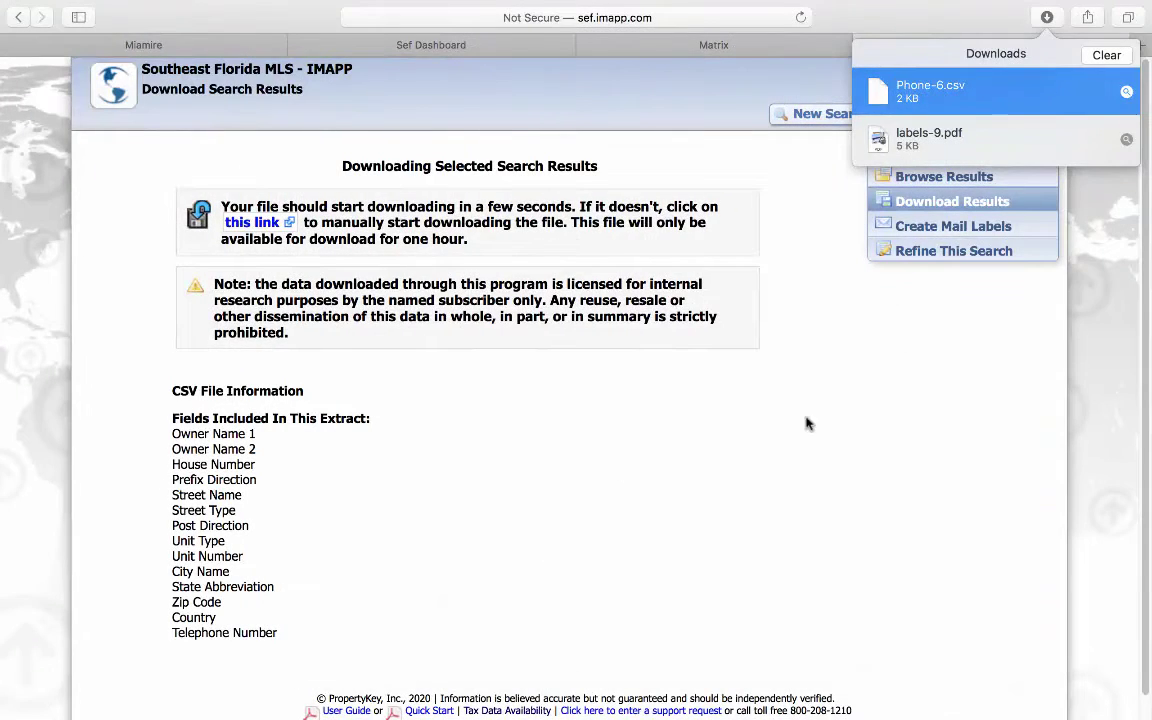
click(1113, 56)
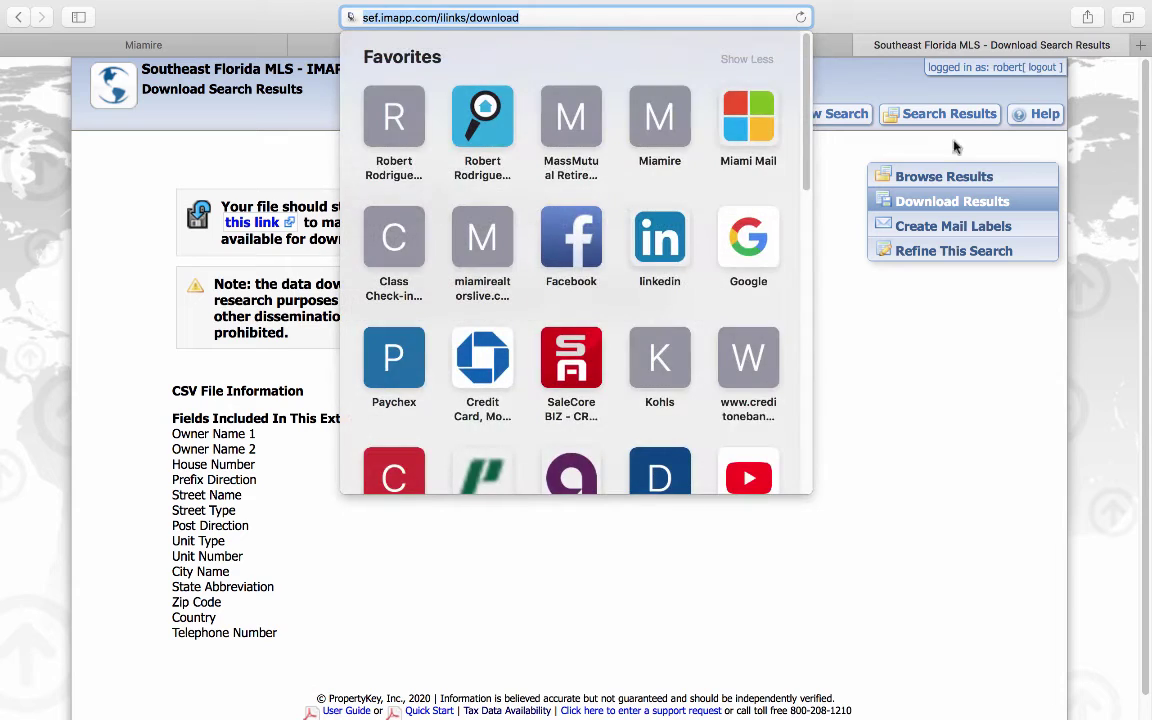
Step: Switch to Matrix and open the COM Improved Comm/Indust search form
click(866, 444)
click(836, 119)
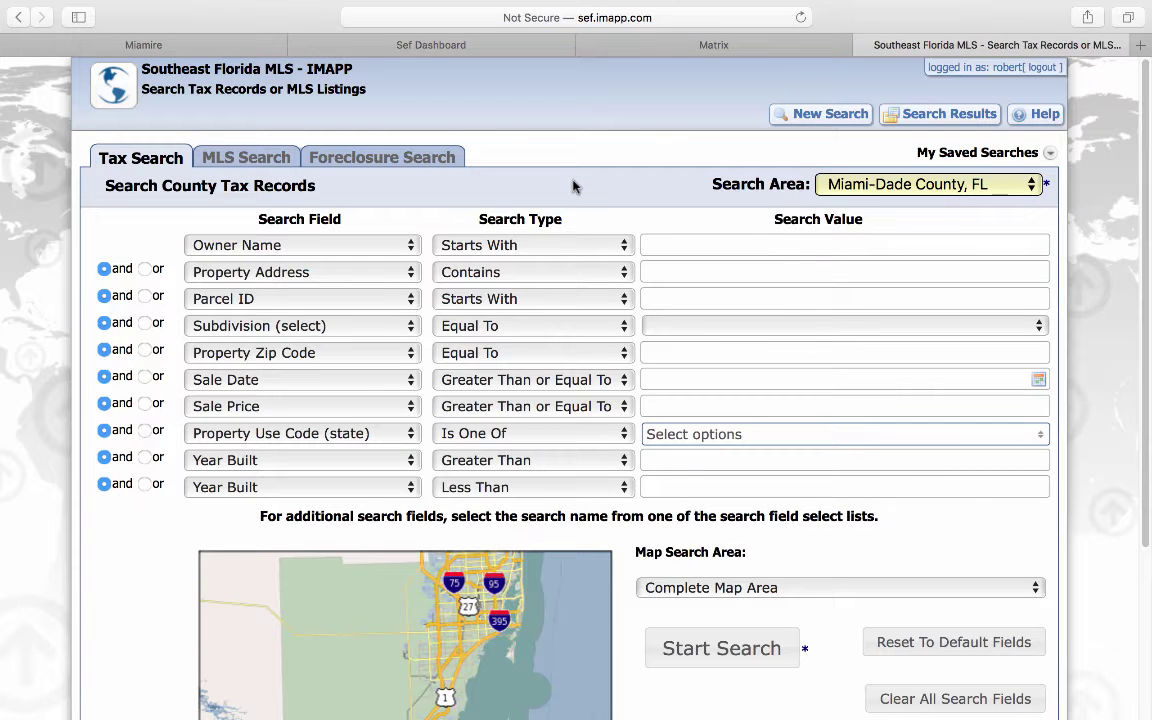
click(660, 50)
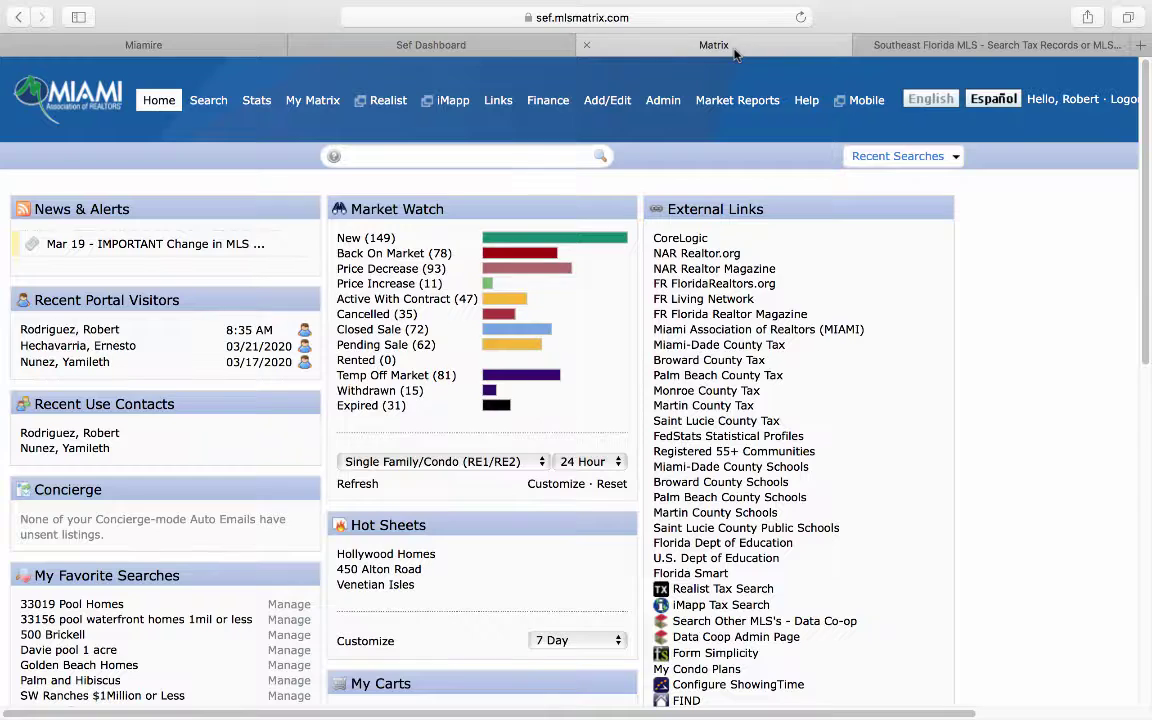
mouse_move(200, 102)
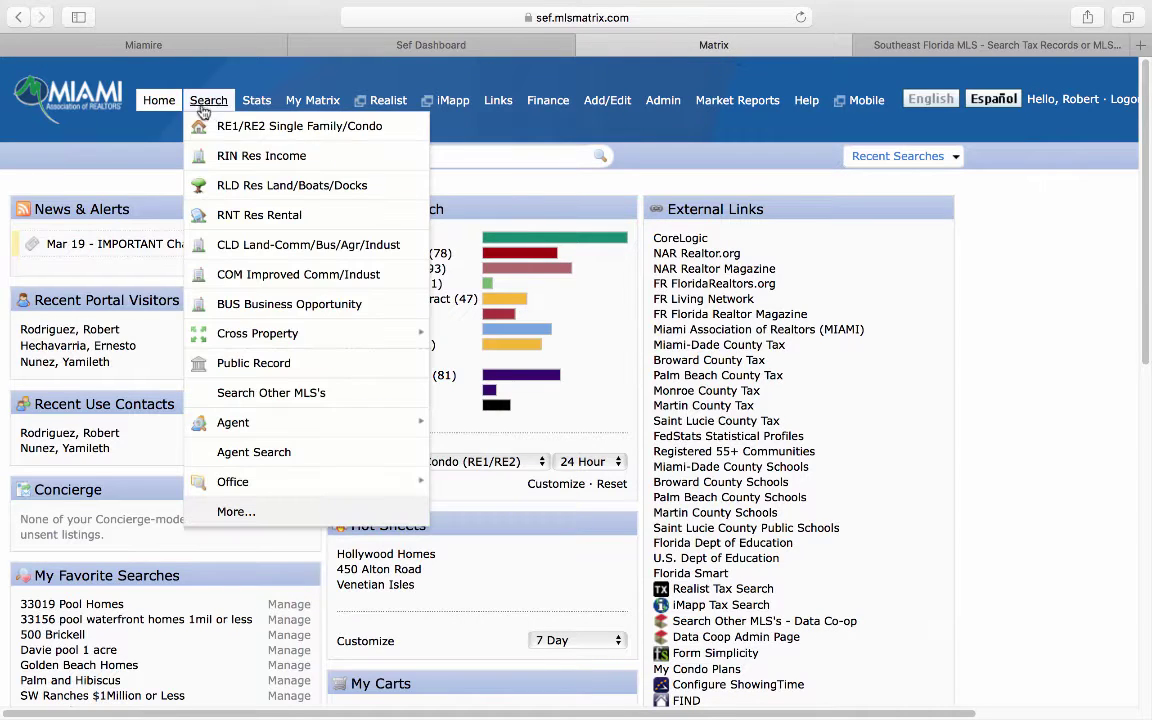
click(240, 275)
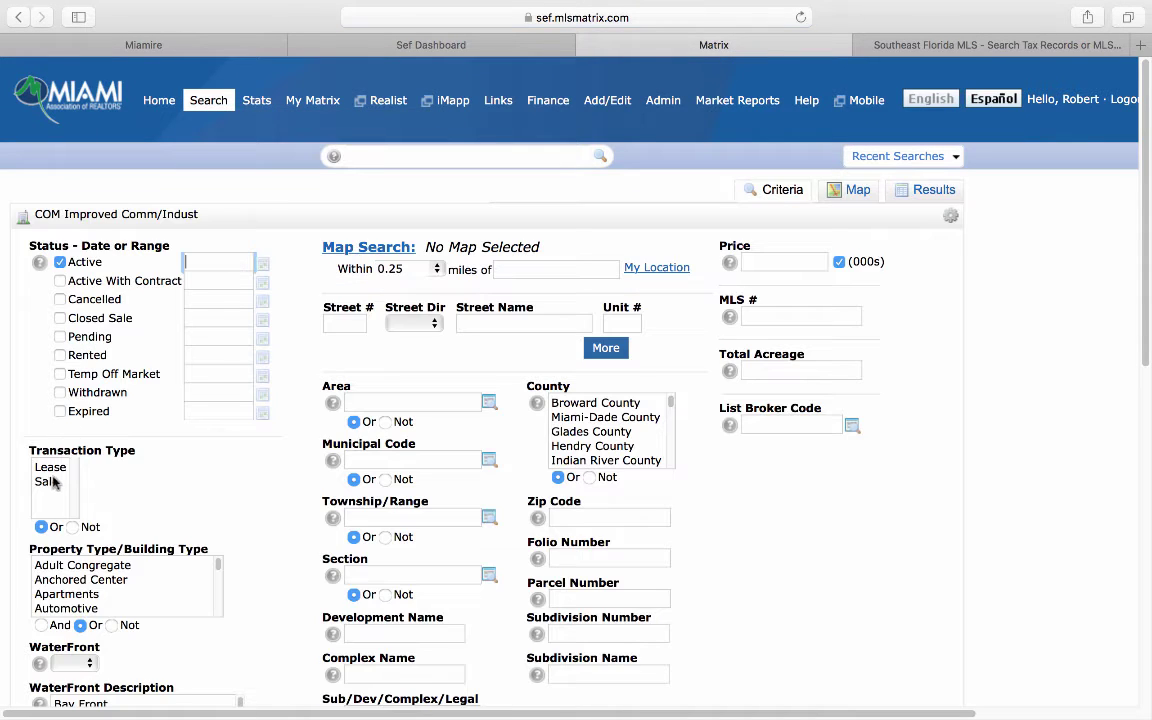
Step: Limit the commercial search to Sale transactions of Warehouse Space only
click(52, 481)
scroll(235, 460, down, 1)
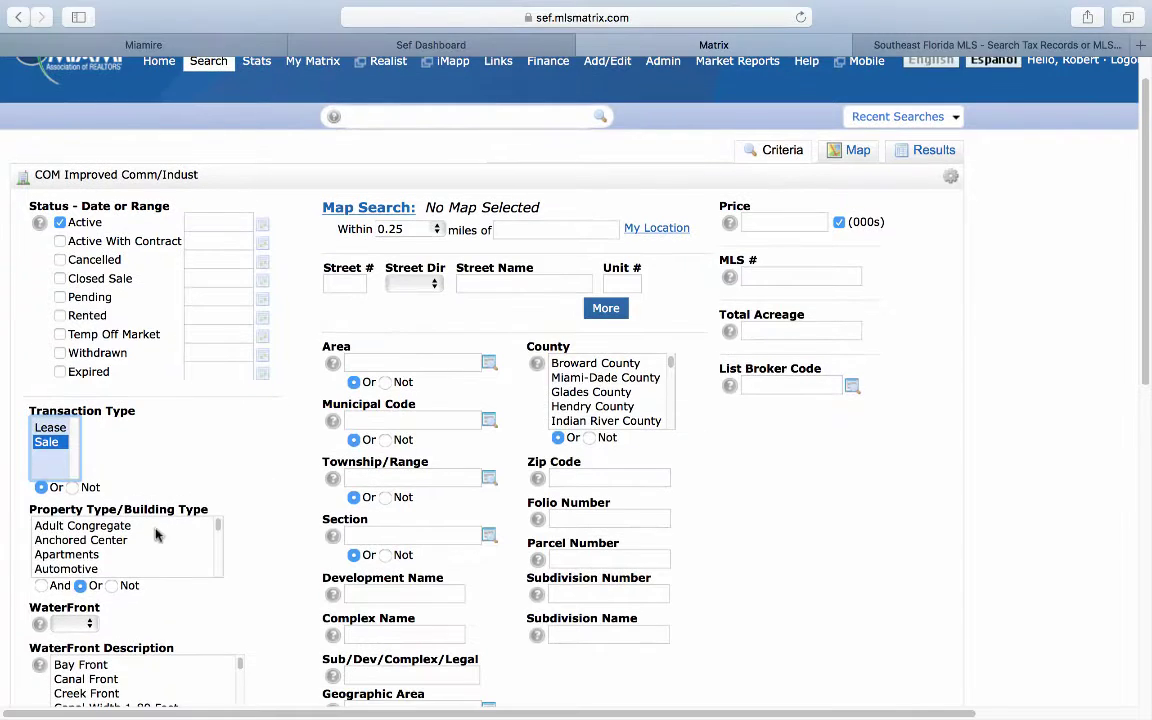
scroll(66, 568, down, 10)
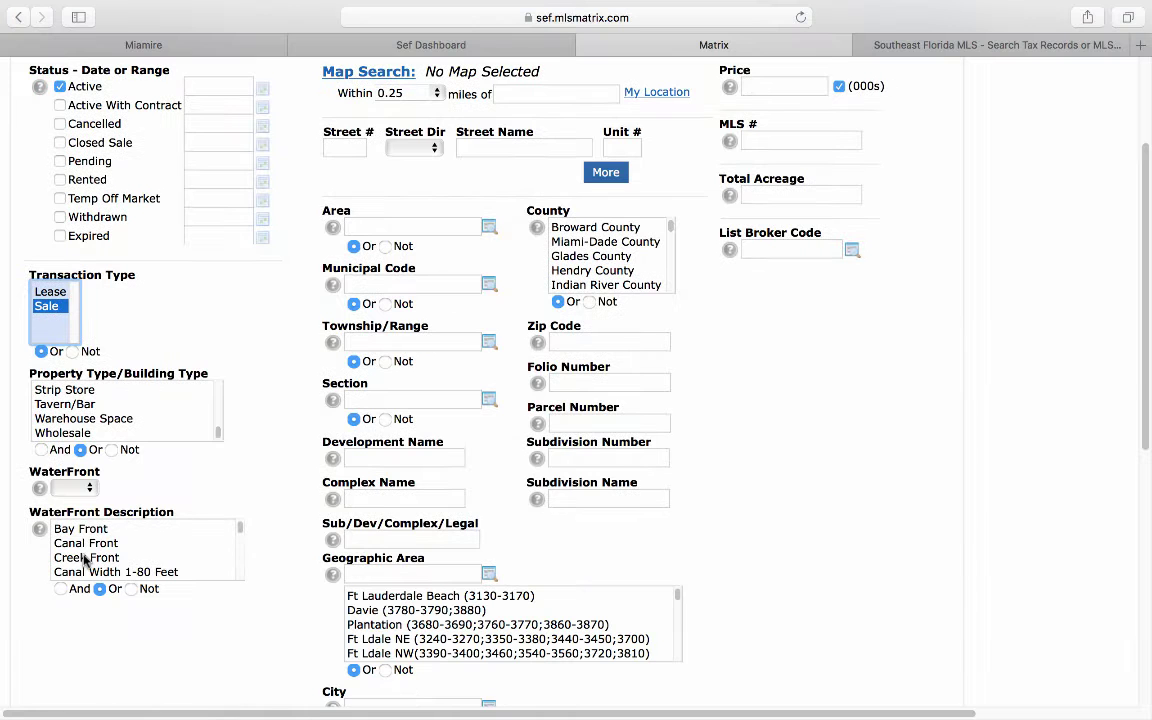
drag(79, 390, 86, 426)
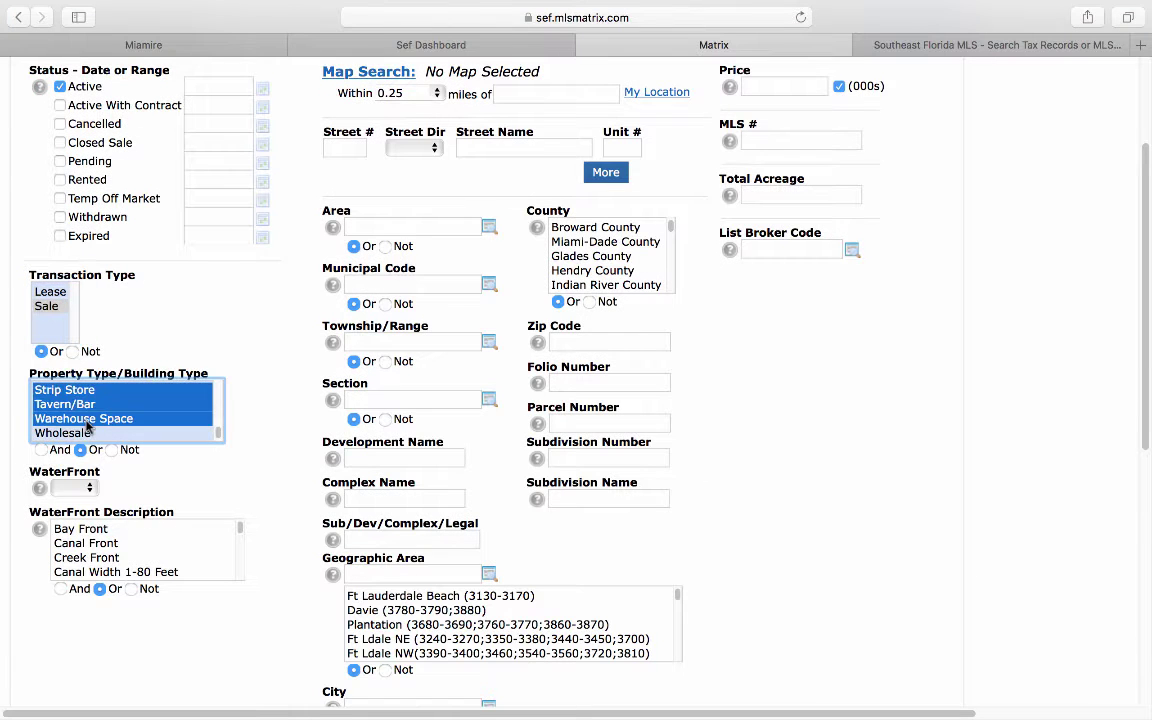
click(87, 424)
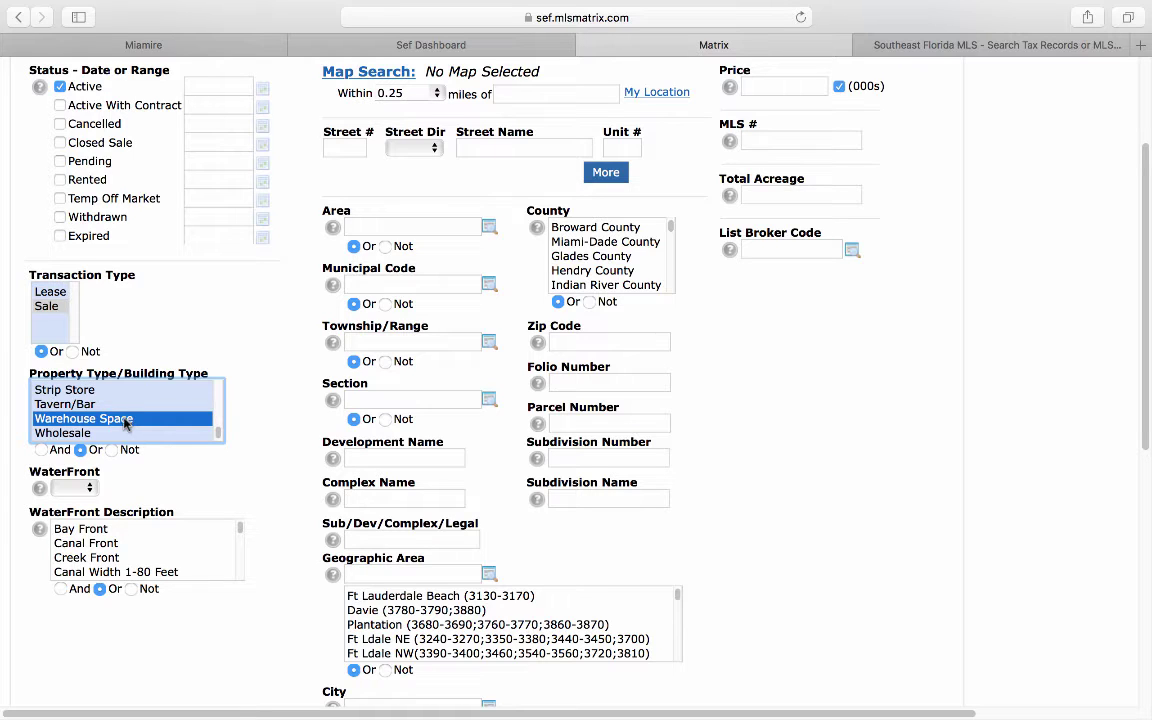
Step: Set the City to Doral and show the 7 matching listings
scroll(280, 530, down, 3)
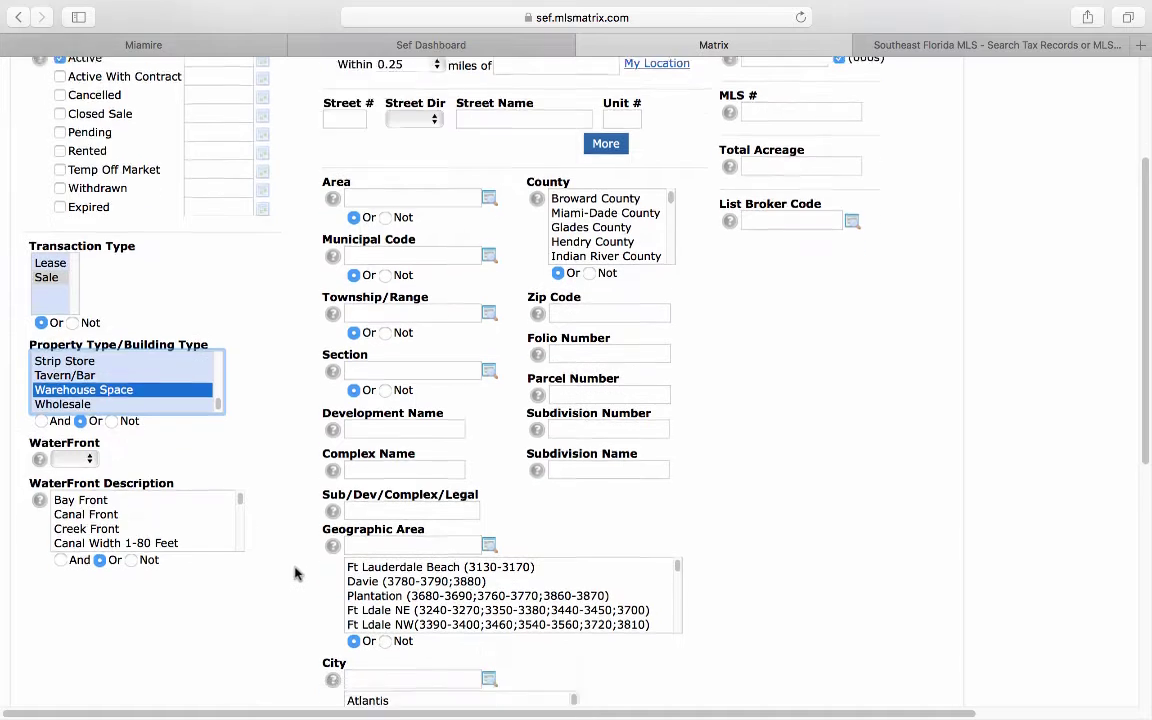
click(368, 604)
text(doral)
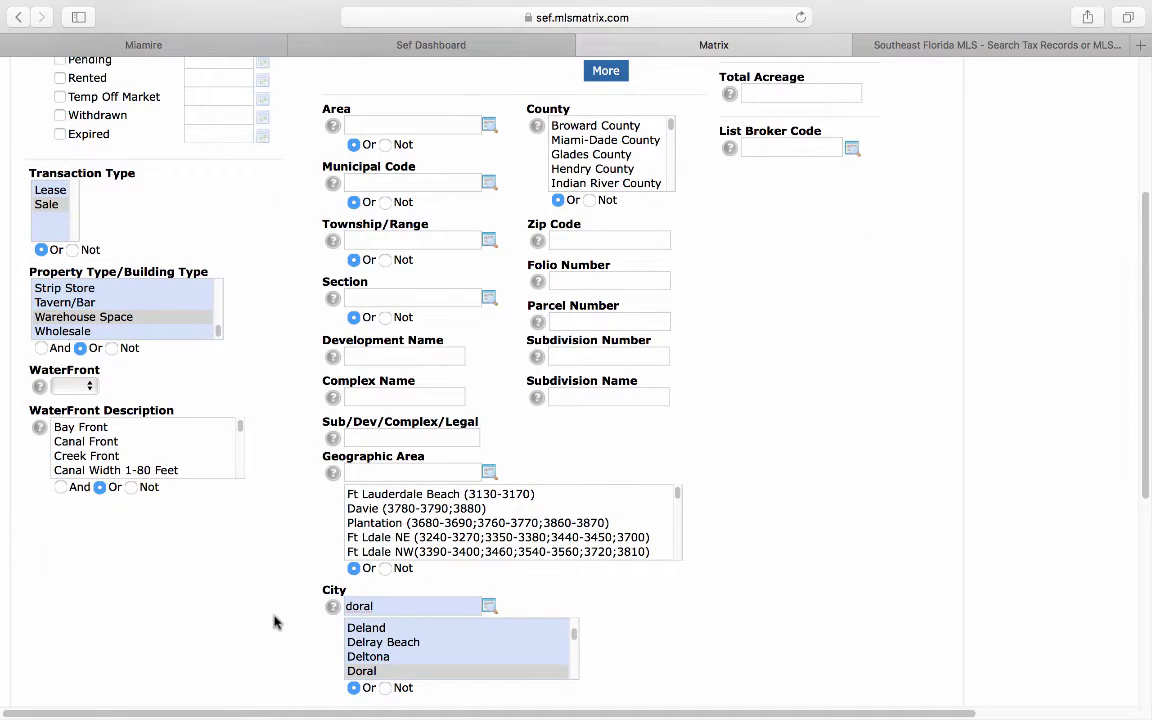
scroll(277, 624, up, 5)
scroll(277, 624, down, 10)
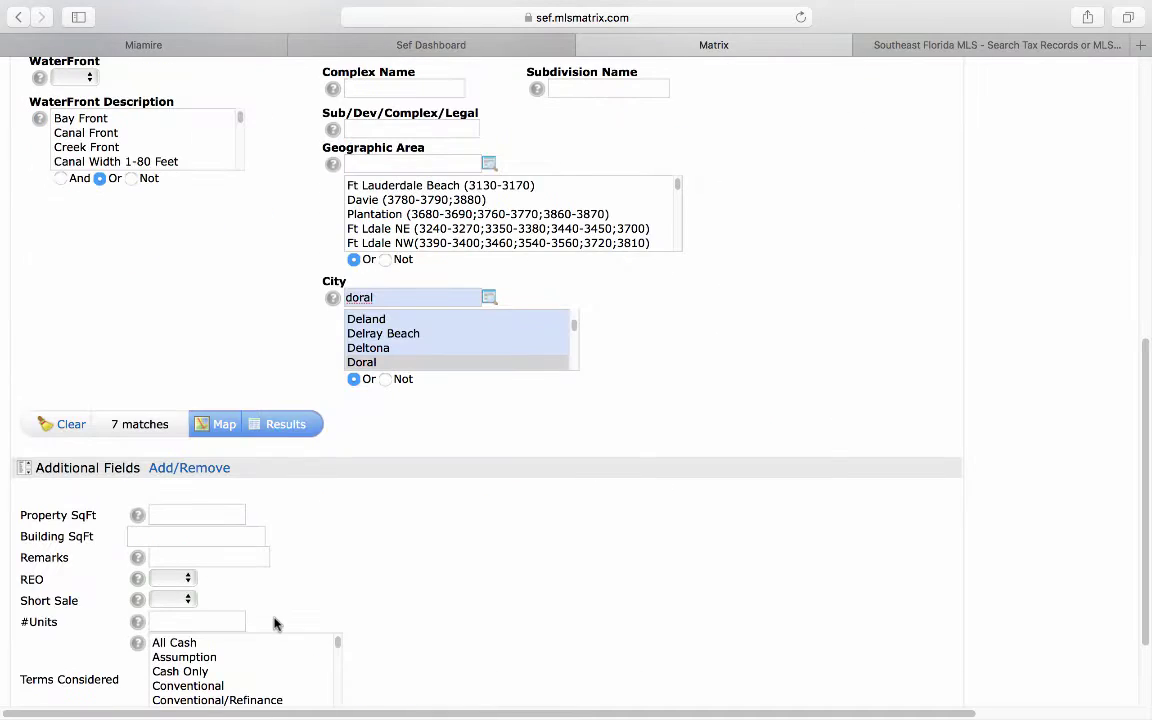
click(298, 430)
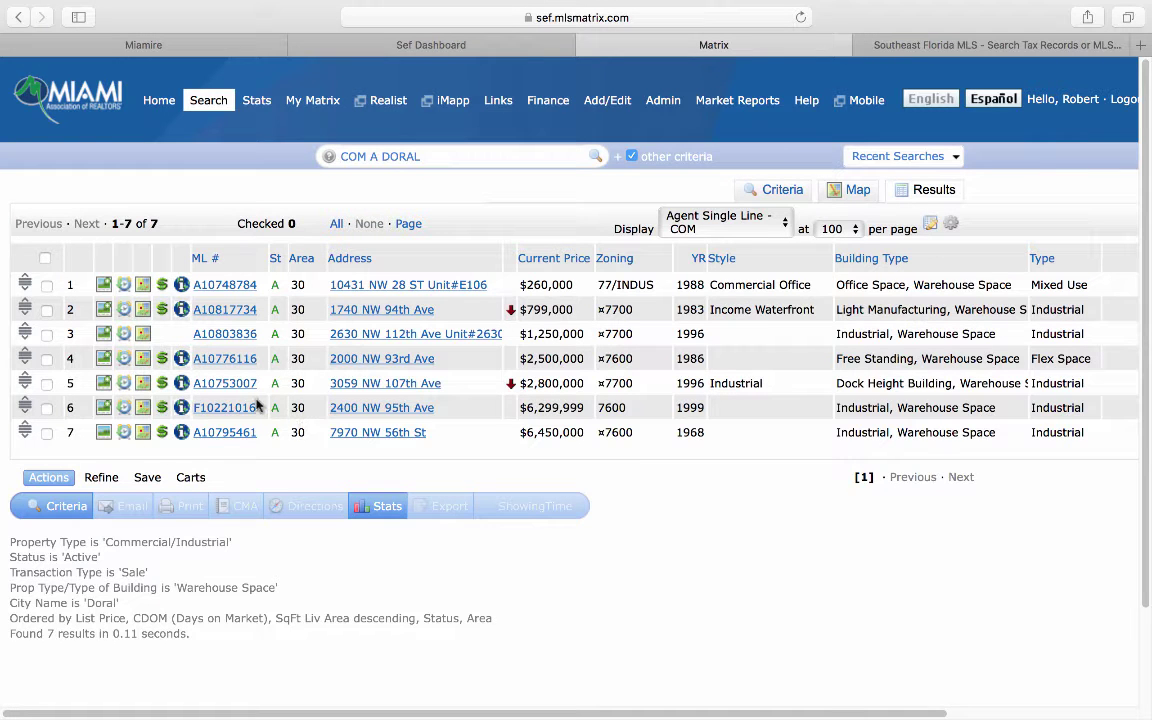
click(218, 360)
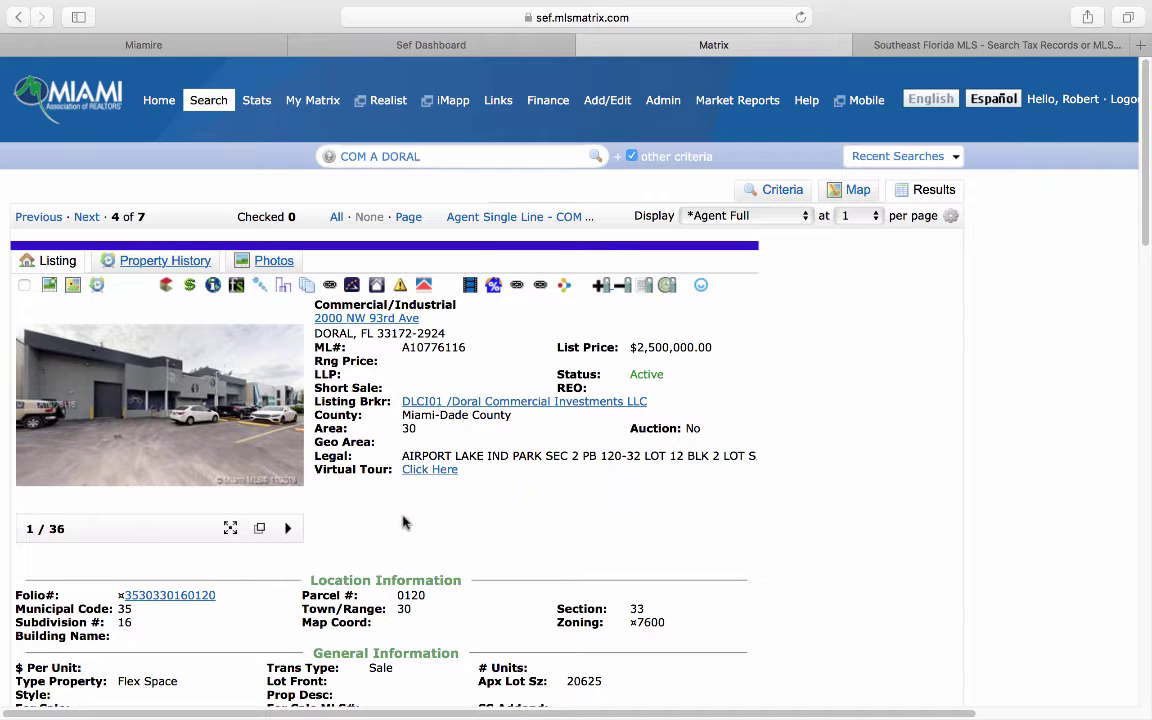
scroll(403, 522, down, 1)
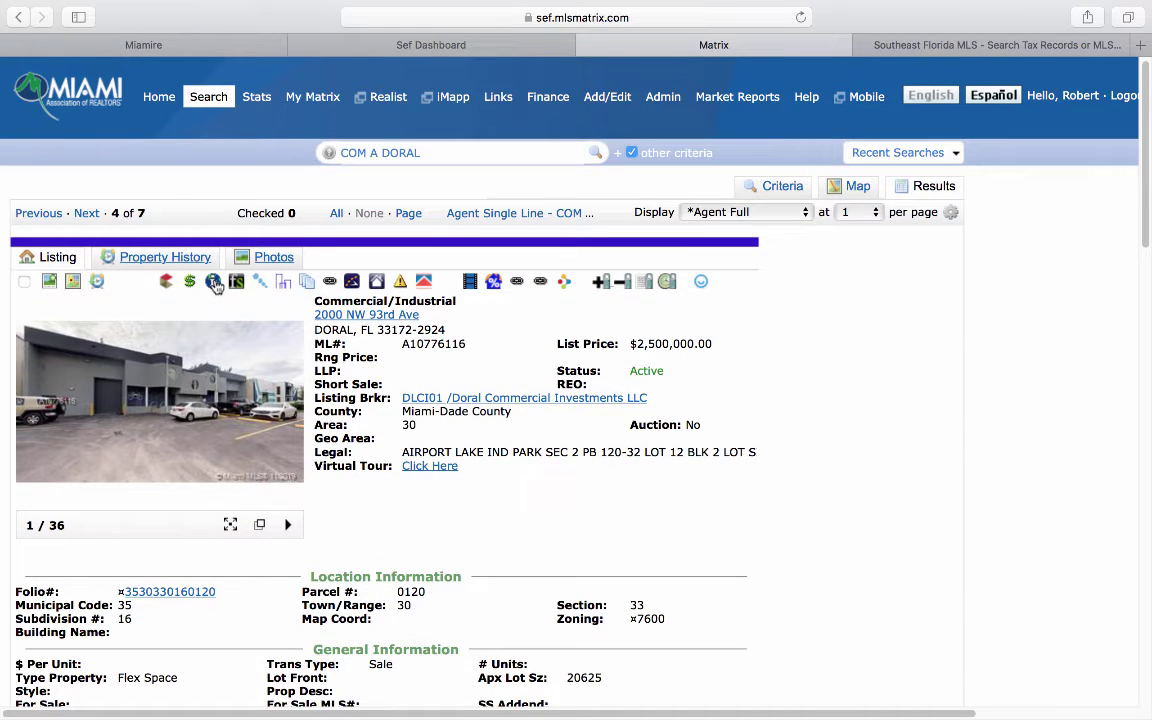
click(214, 282)
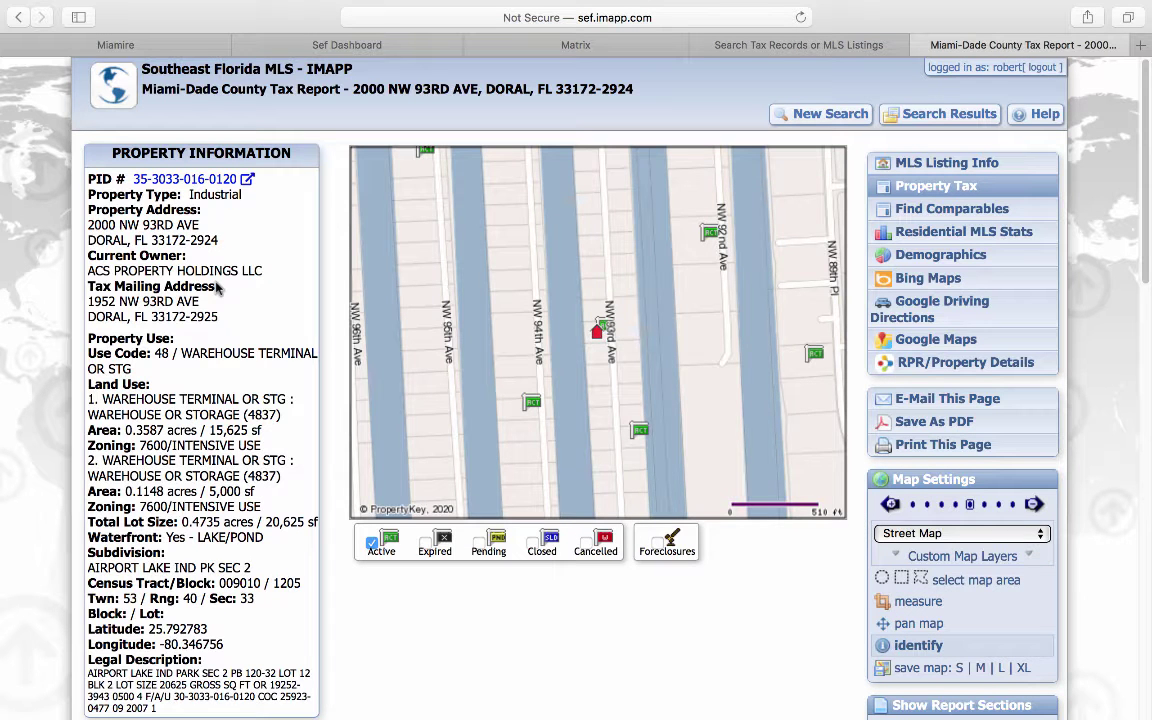
click(890, 210)
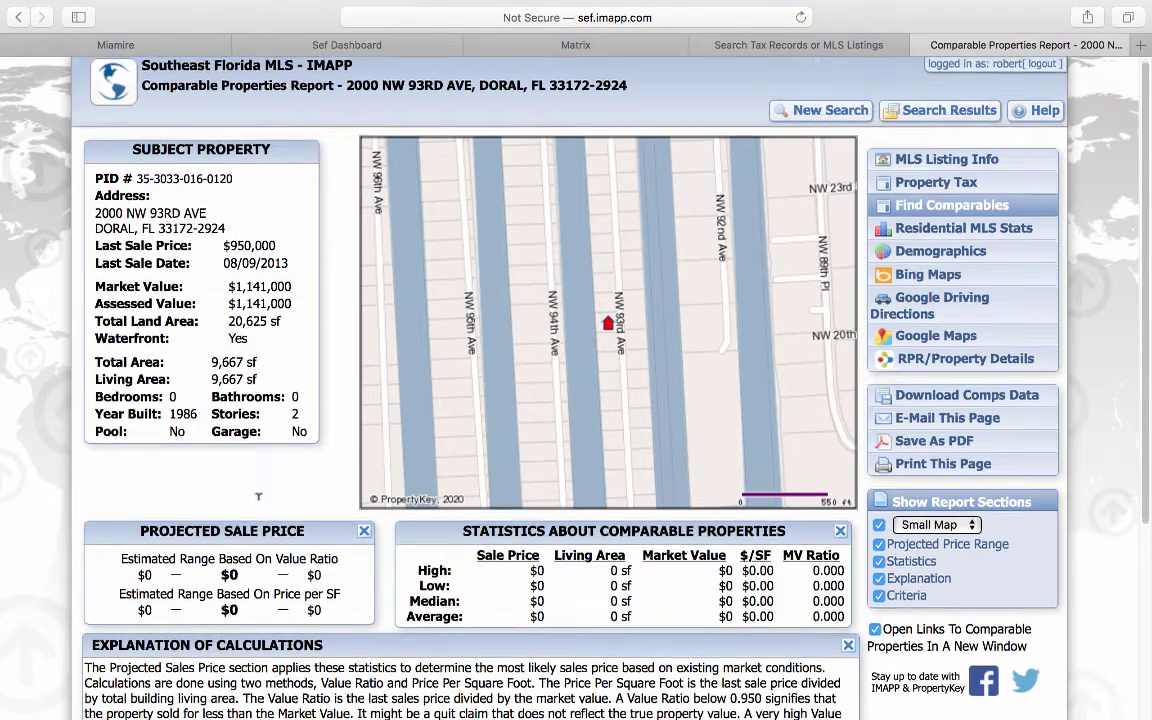
scroll(235, 452, down, 5)
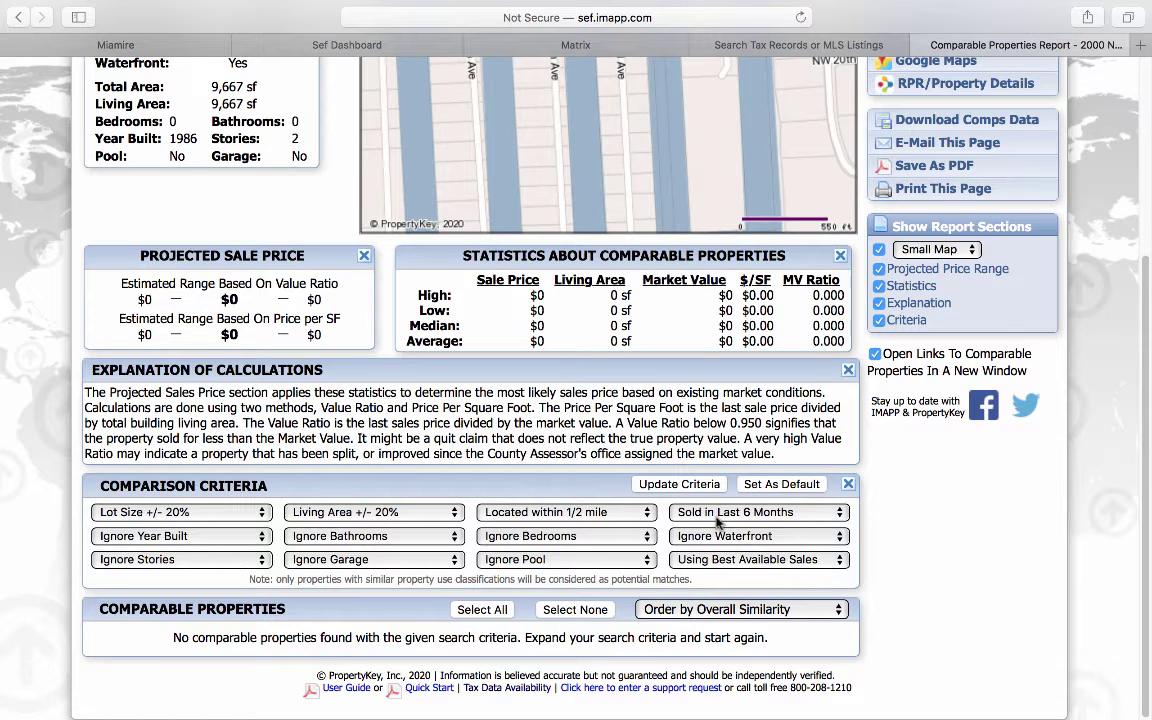
click(594, 513)
click(594, 530)
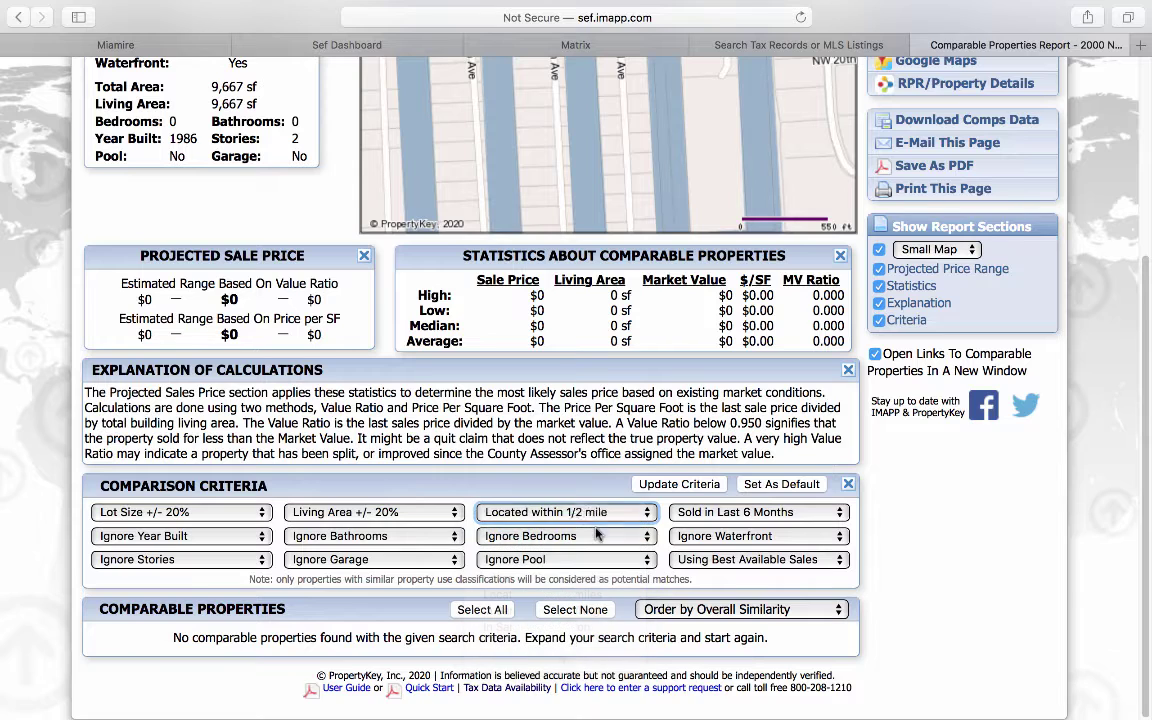
click(690, 513)
click(690, 530)
click(665, 484)
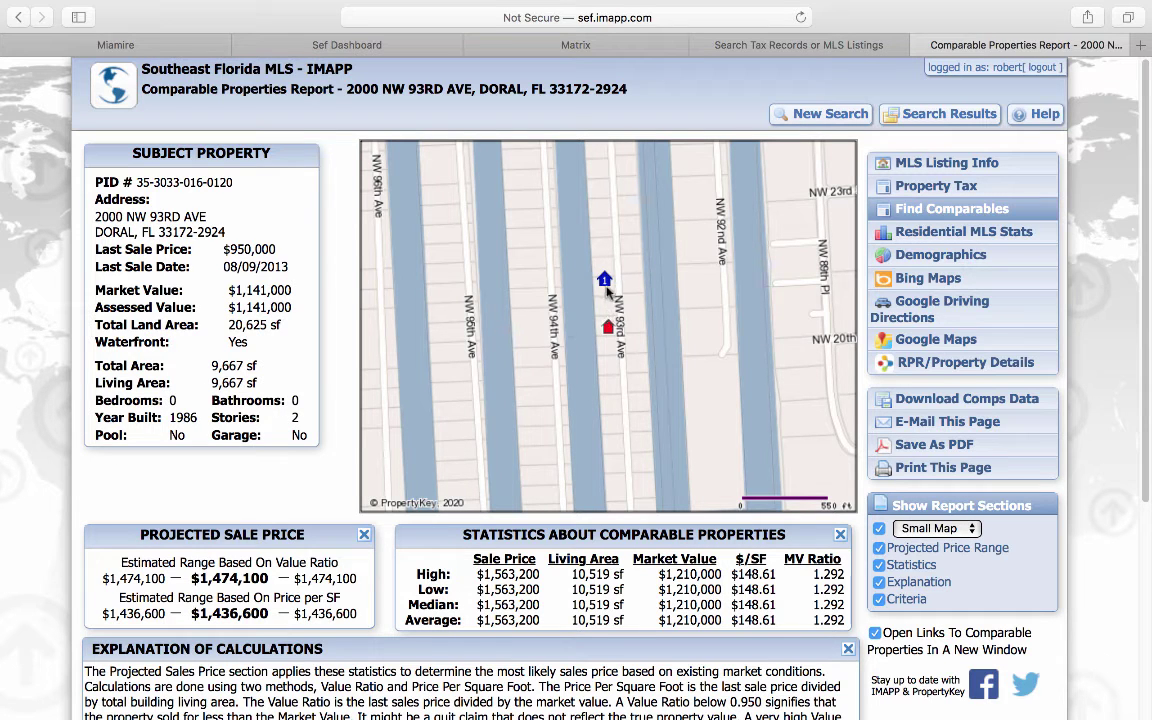
Step: Look over the comparables, then start a fresh Miami-Dade tax-record search
scroll(205, 460, down, 5)
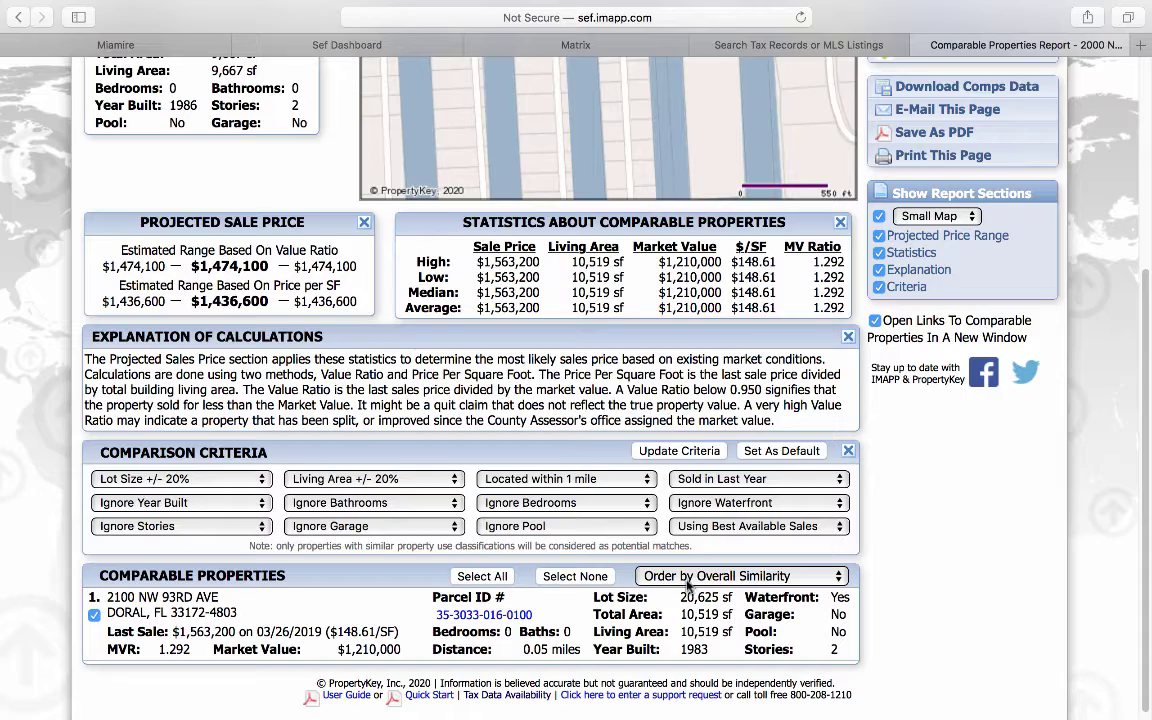
scroll(220, 605, up, 5)
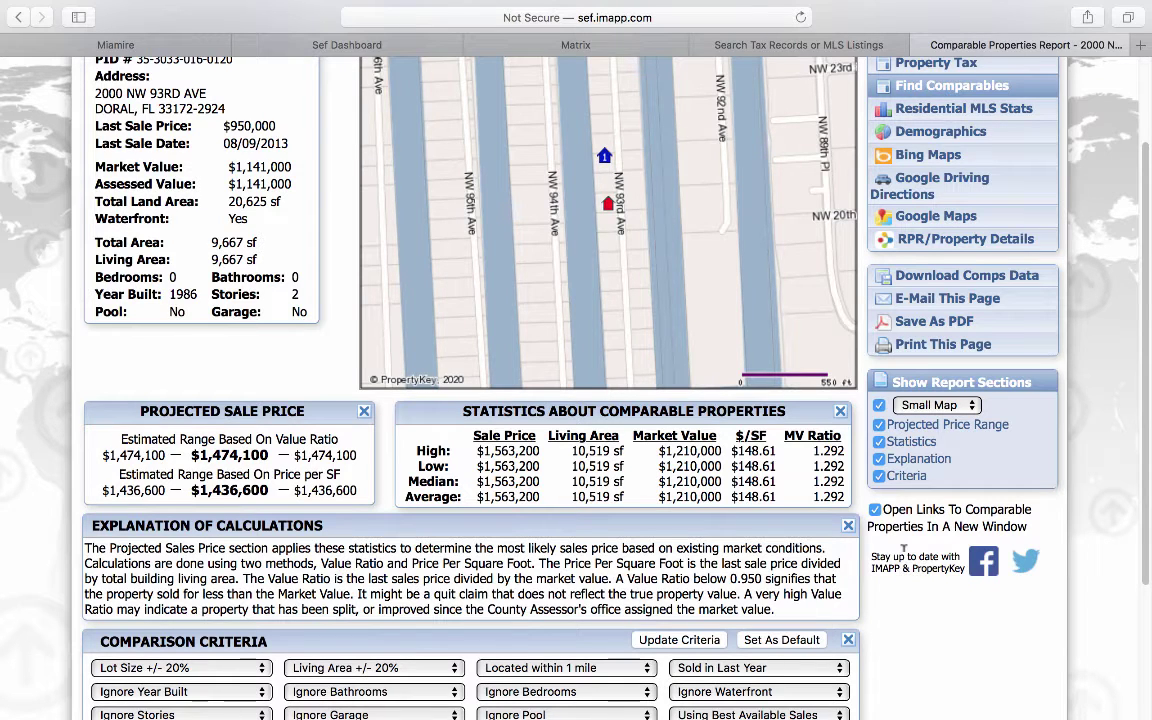
scroll(814, 494, up, 3)
click(857, 118)
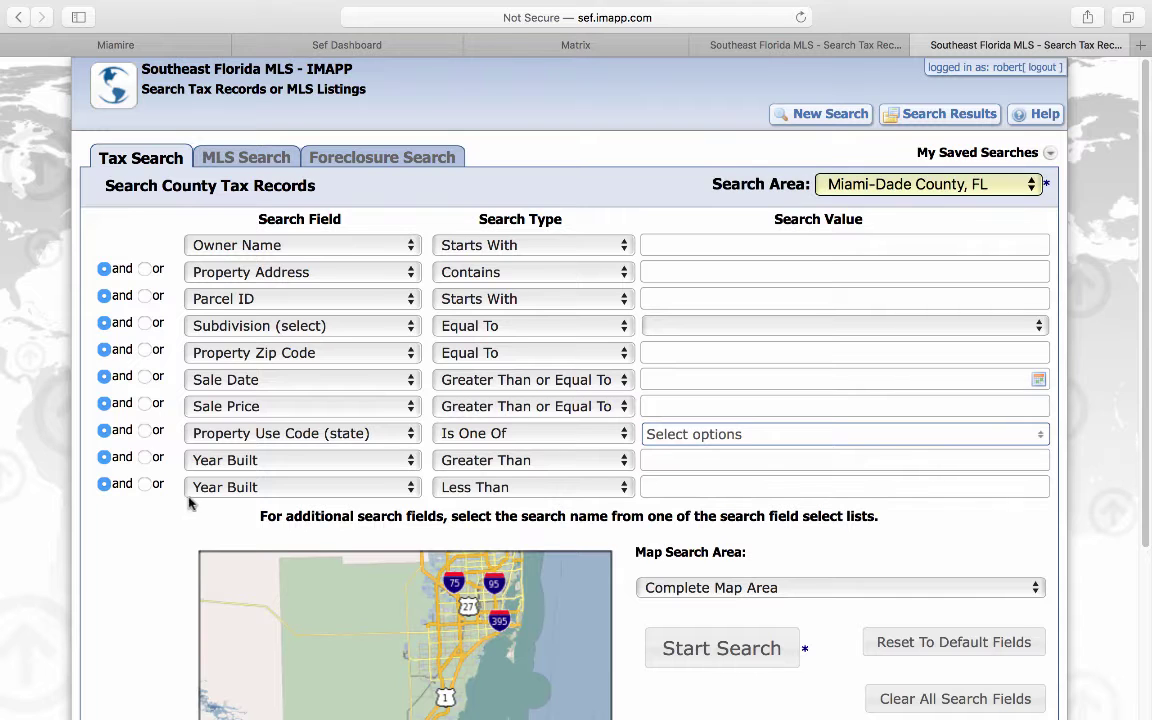
Step: Change the last Year Built criterion to Zoning, browse its codes without picking one, then go to MLS Search
click(201, 490)
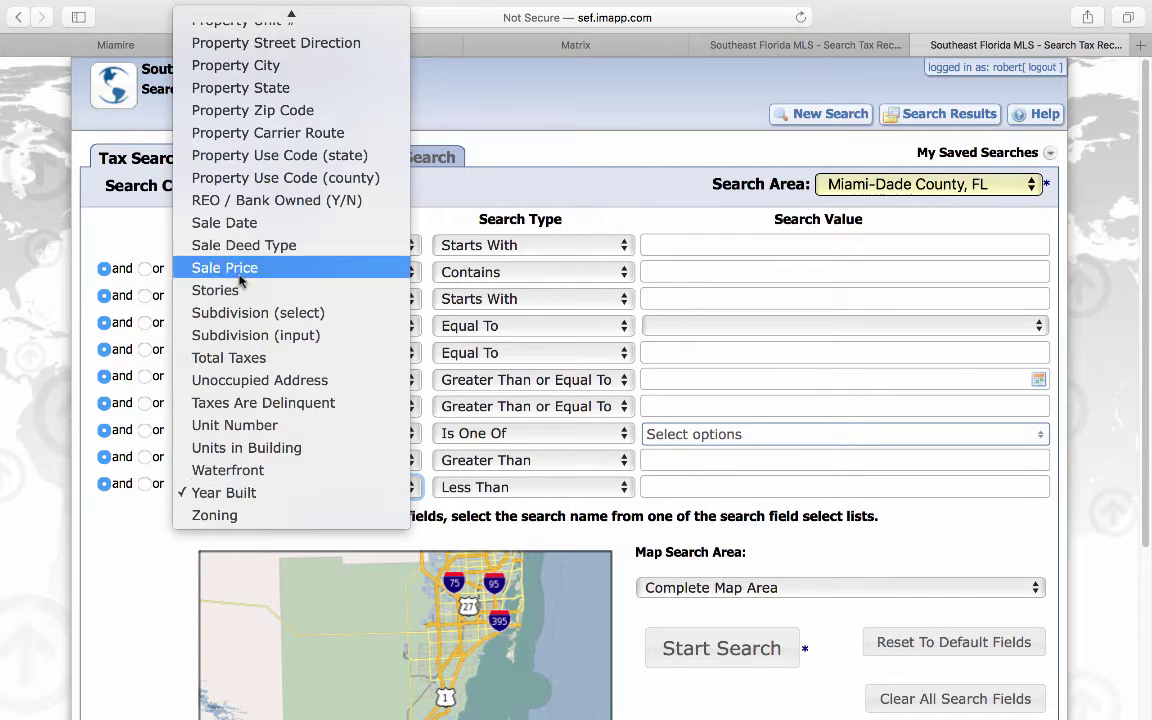
click(209, 516)
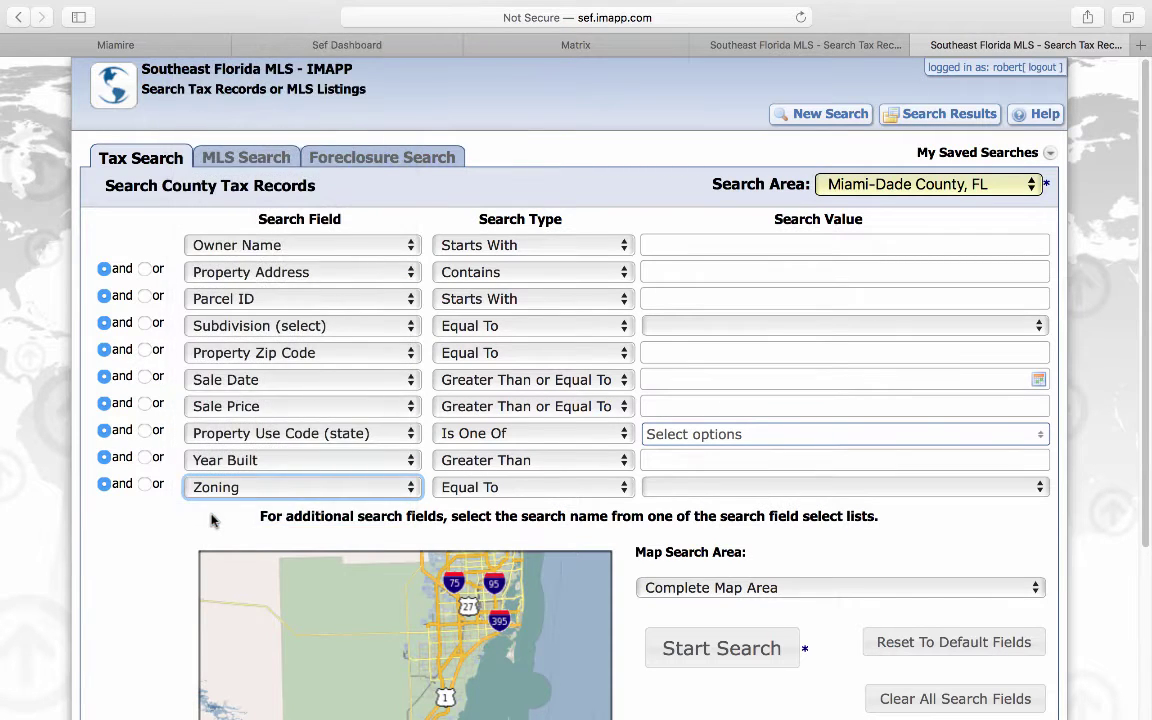
click(665, 487)
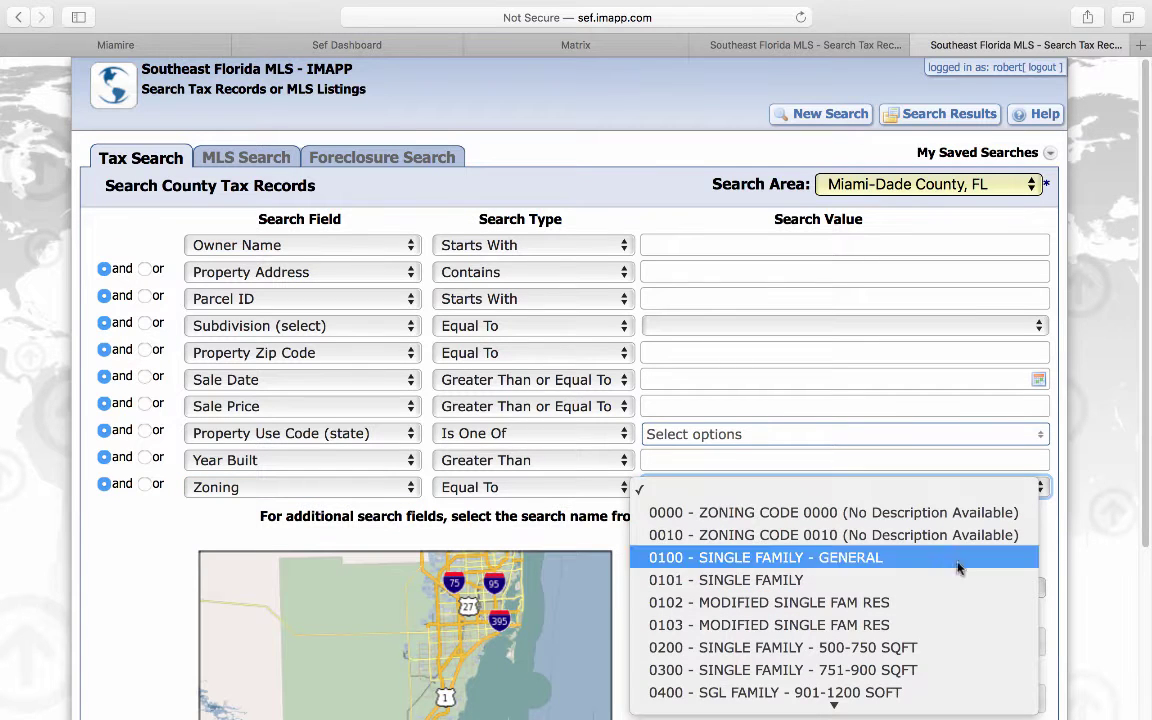
scroll(825, 585, down, 4)
scroll(820, 580, down, 5)
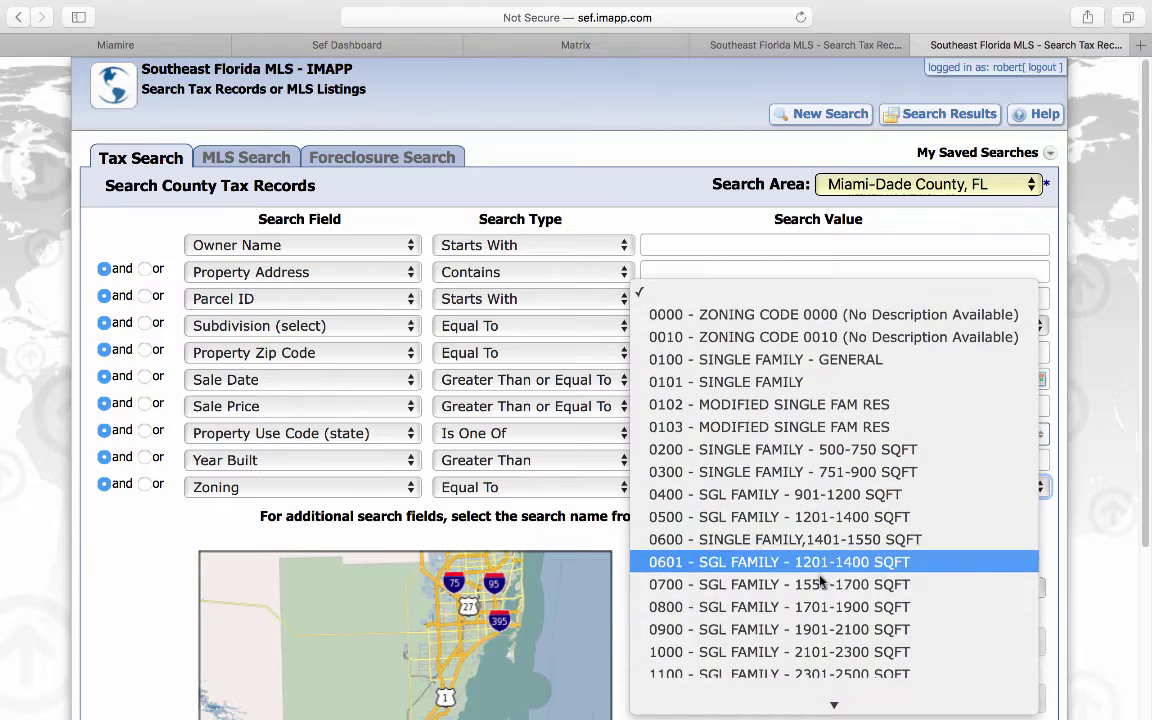
scroll(820, 580, down, 5)
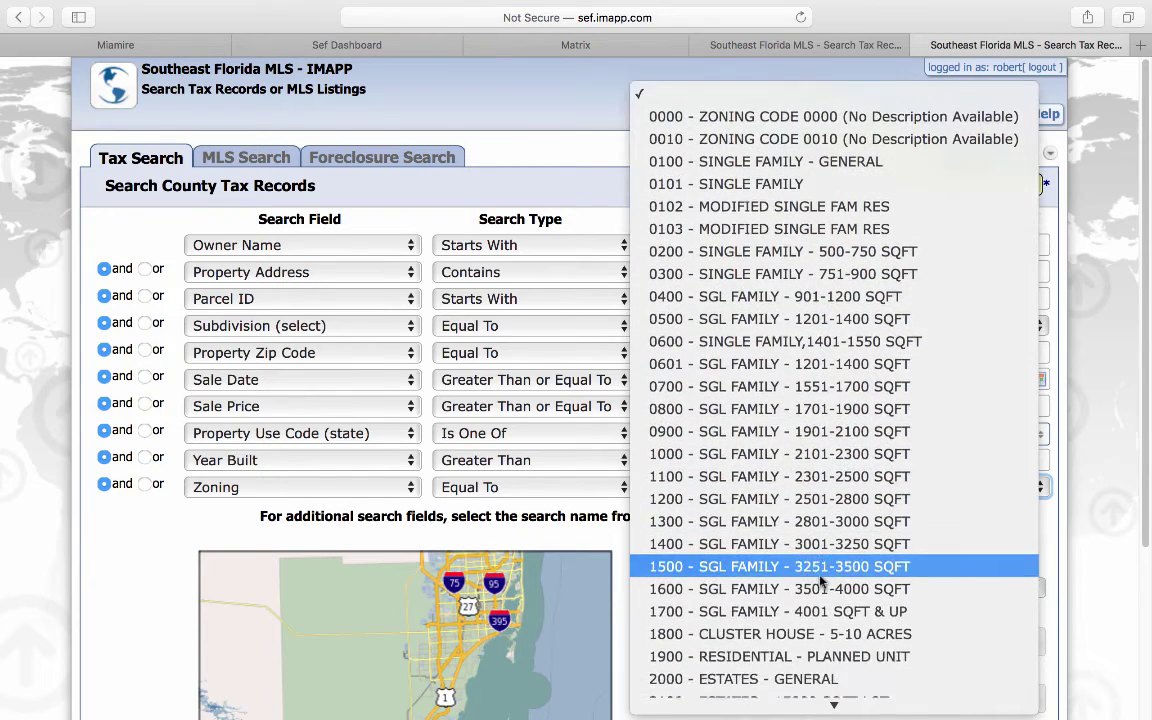
scroll(820, 580, down, 4)
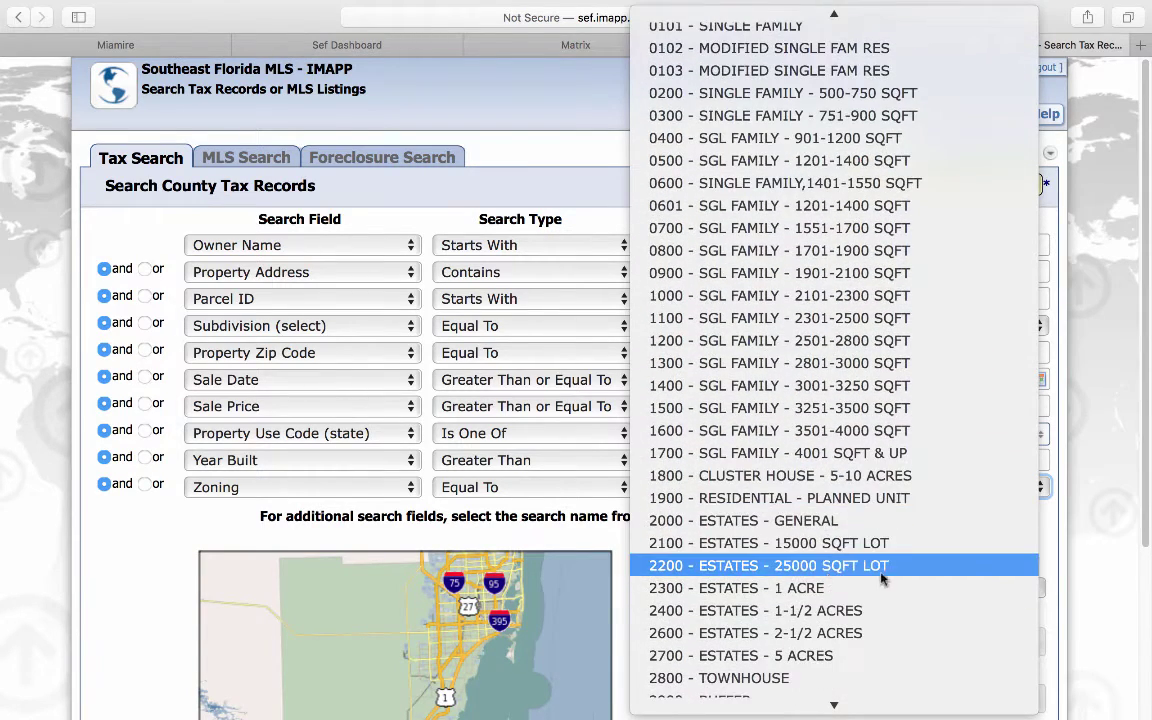
click(1085, 545)
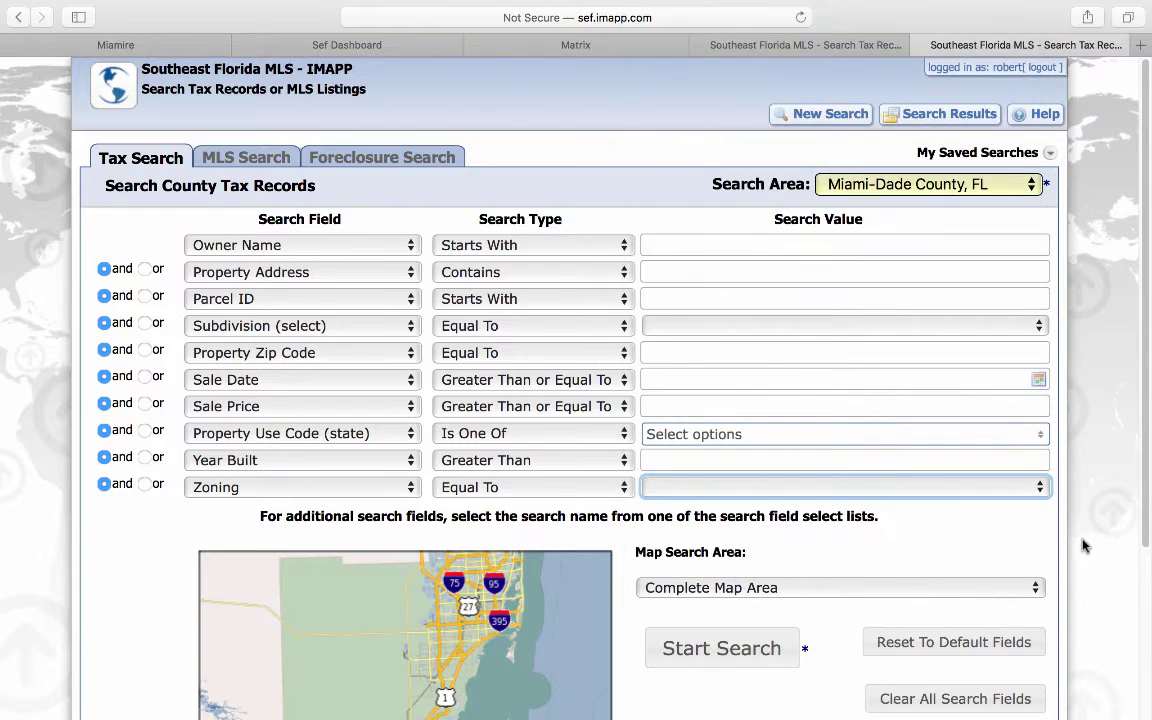
click(257, 160)
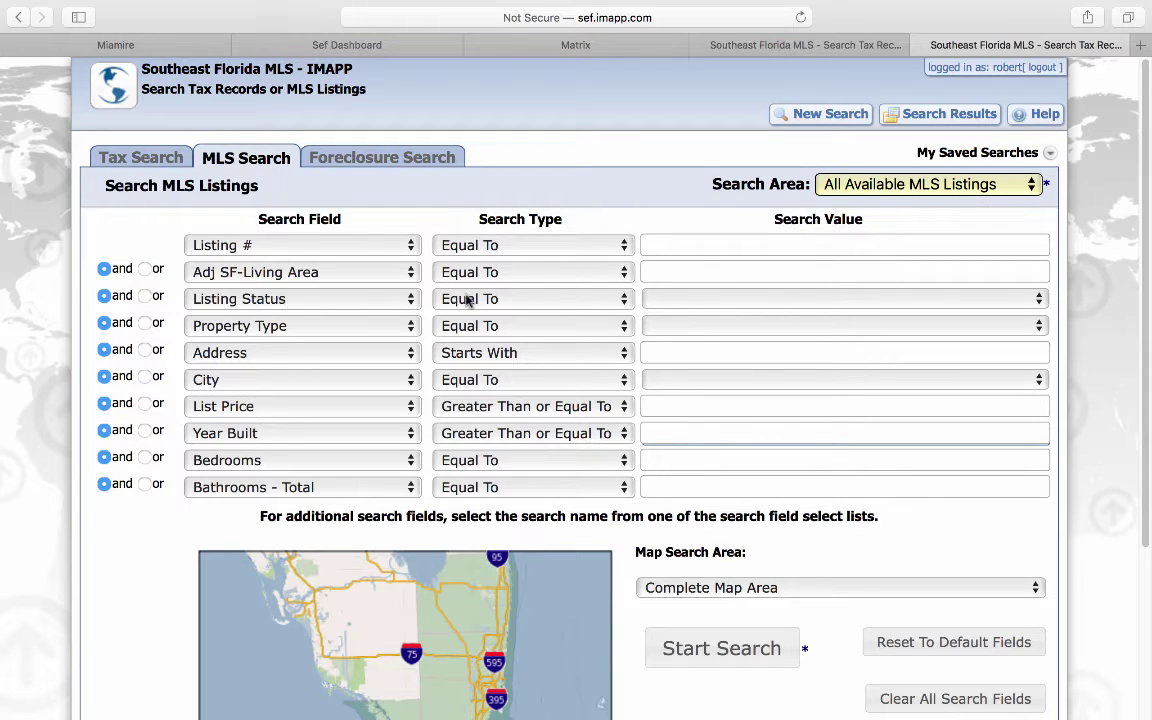
Step: Set the MLS search to Expired (not relisted) Commercial listings in Miami
click(702, 298)
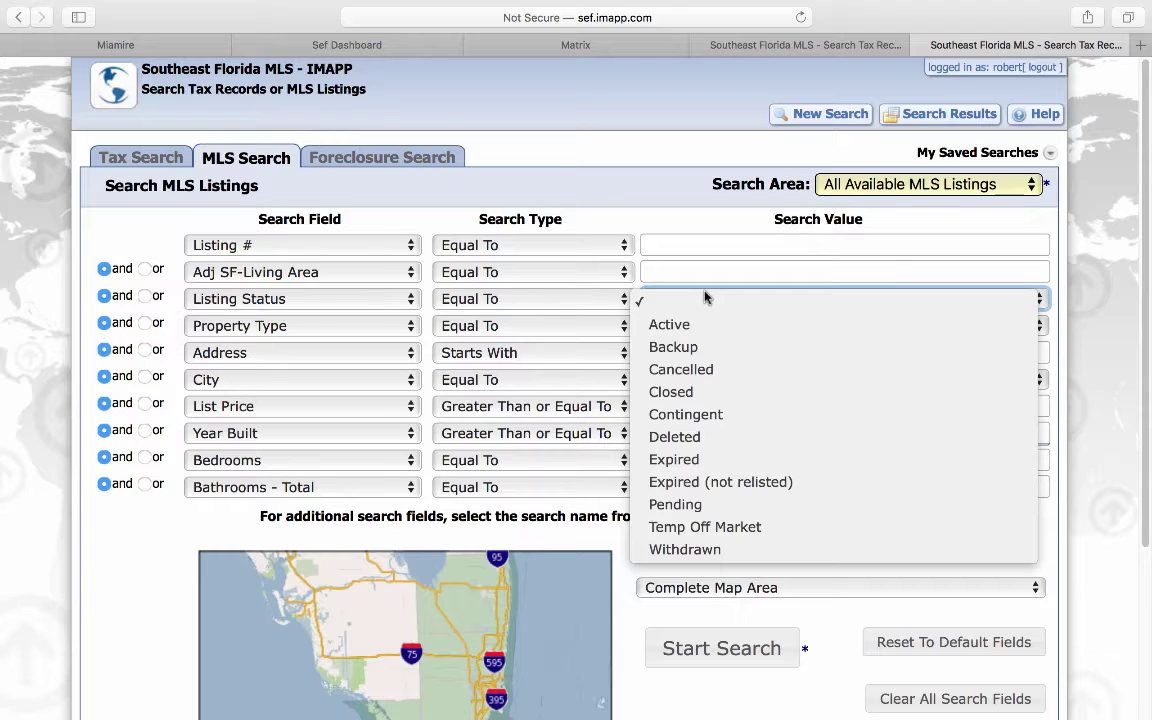
click(762, 484)
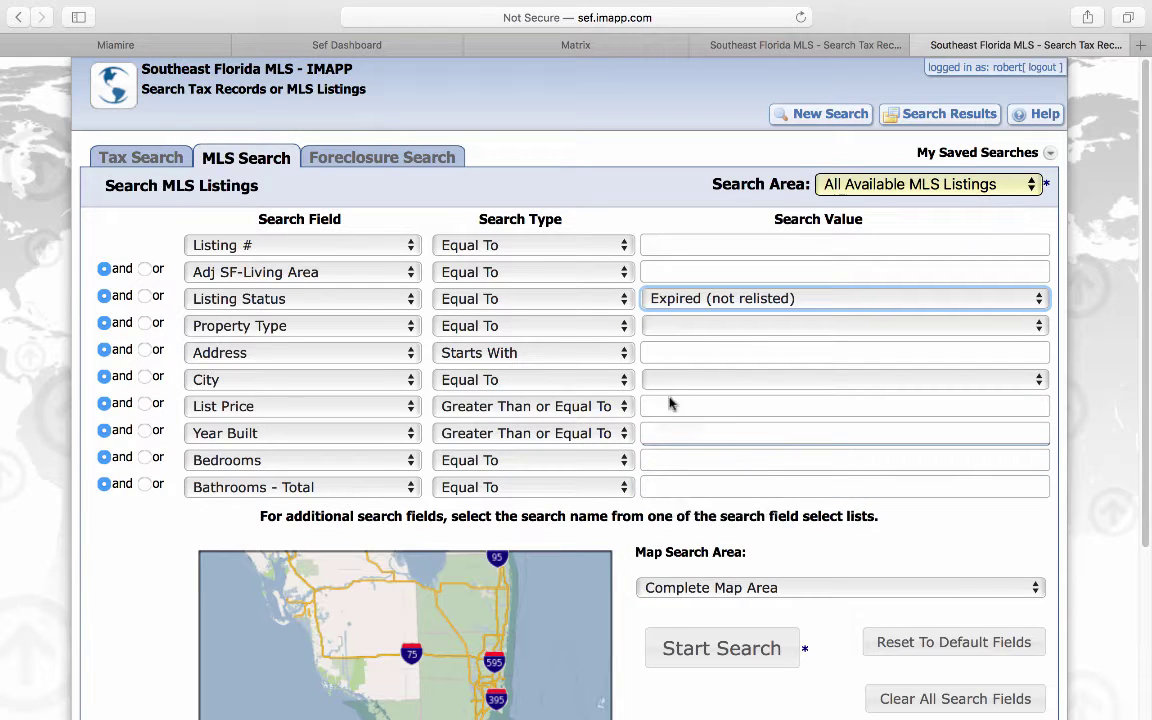
click(687, 327)
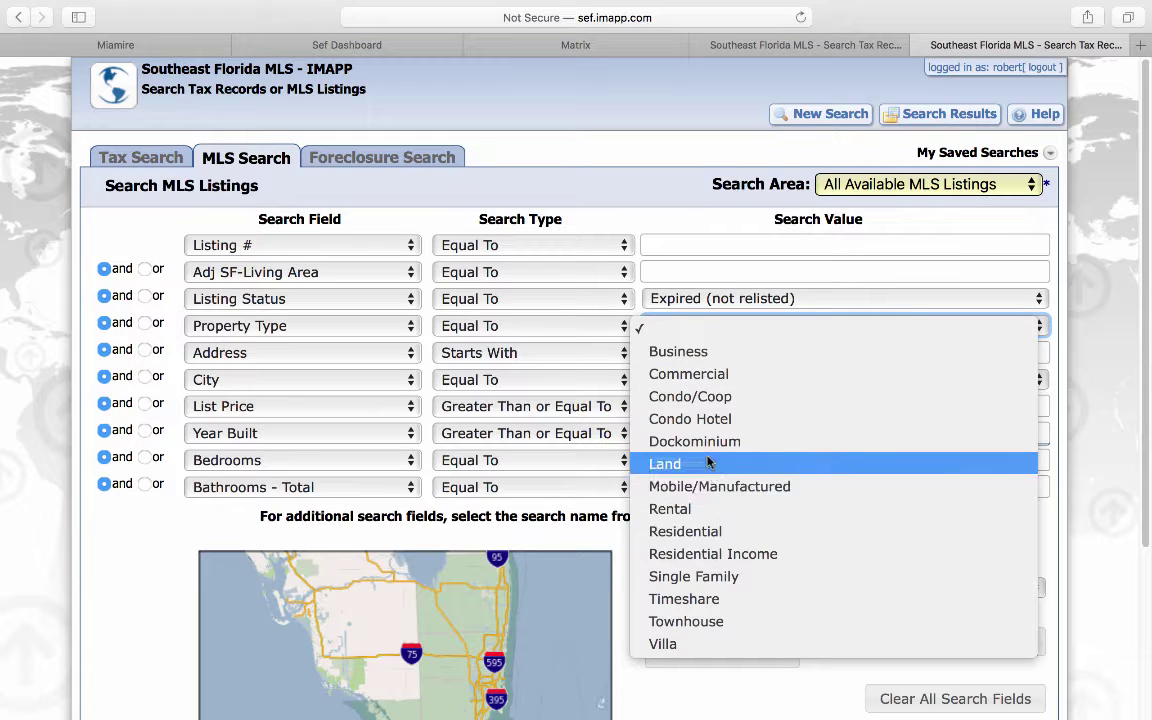
click(712, 378)
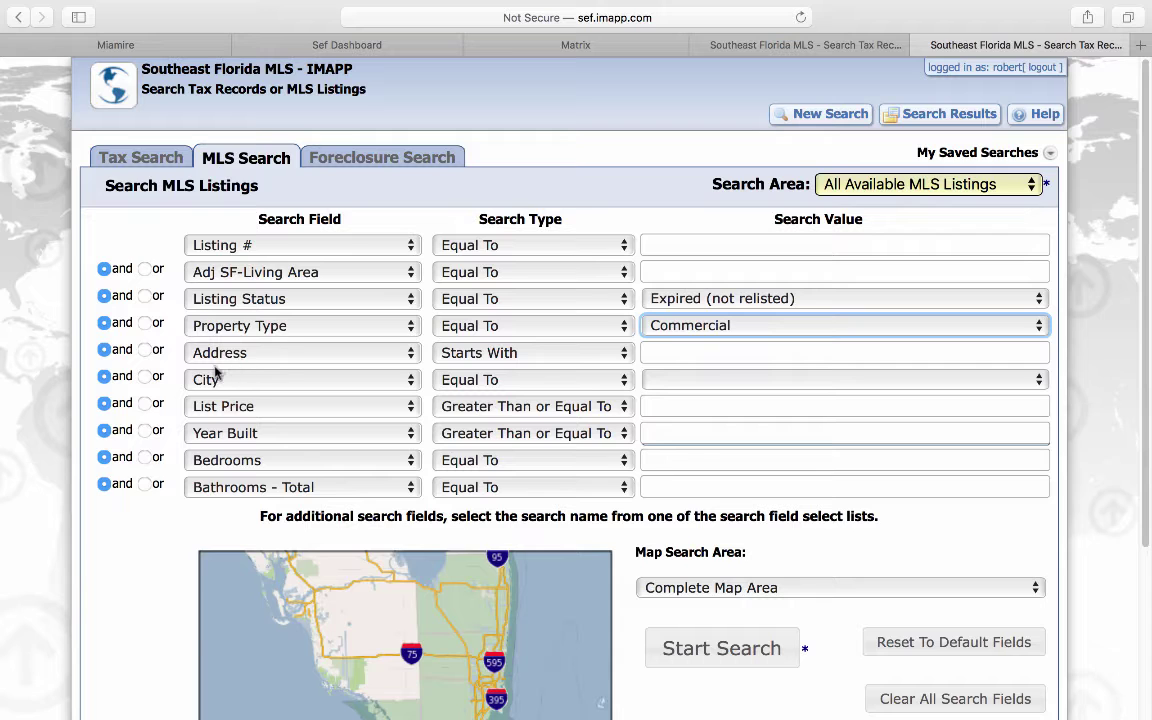
click(669, 379)
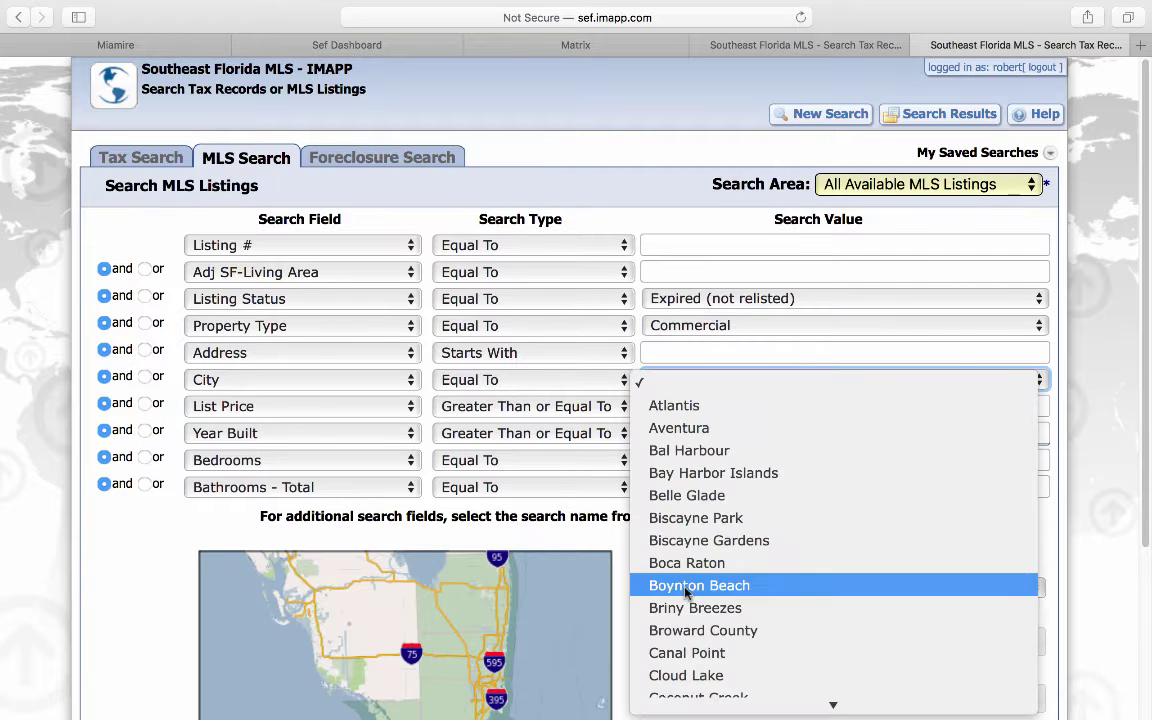
scroll(689, 600, down, 10)
scroll(689, 617, down, 10)
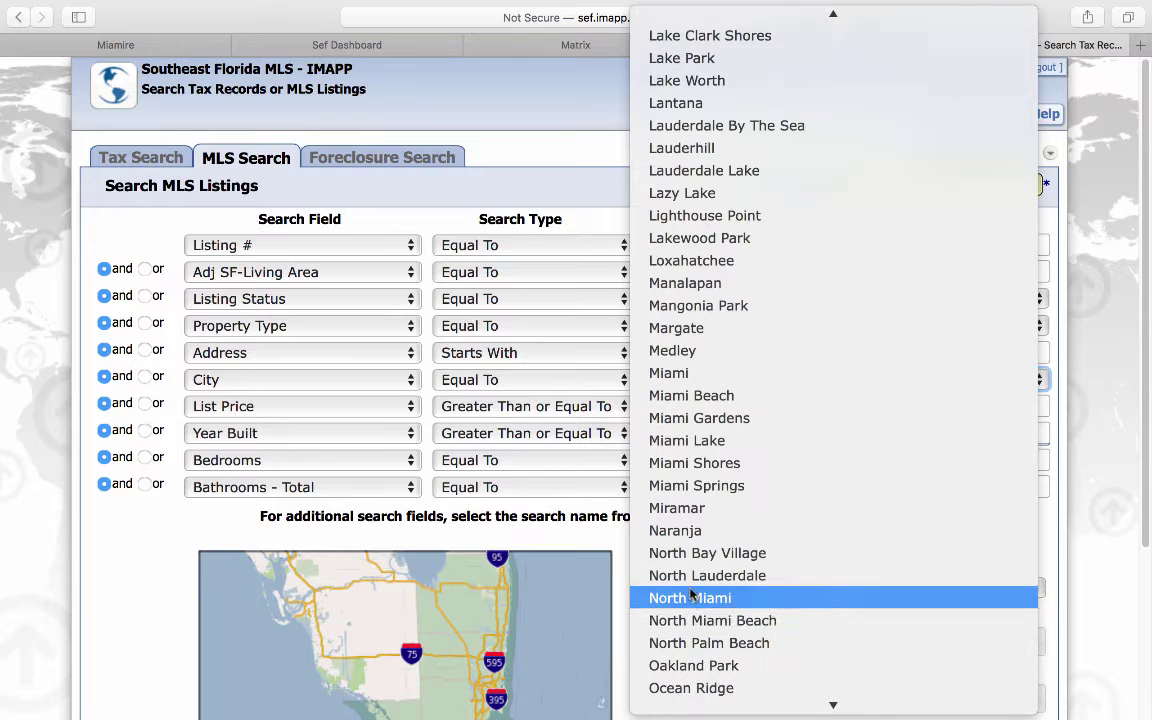
click(676, 376)
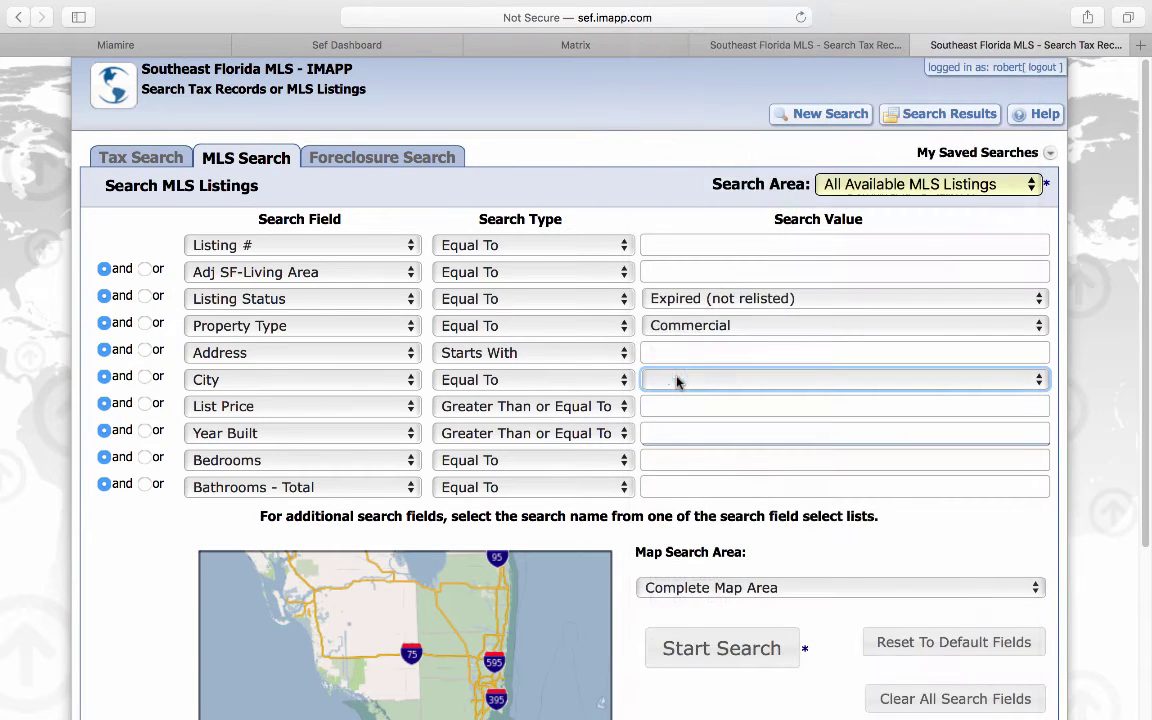
Step: Replace the bathrooms criterion with Expired Date 01/01/2020 and run the search
click(295, 489)
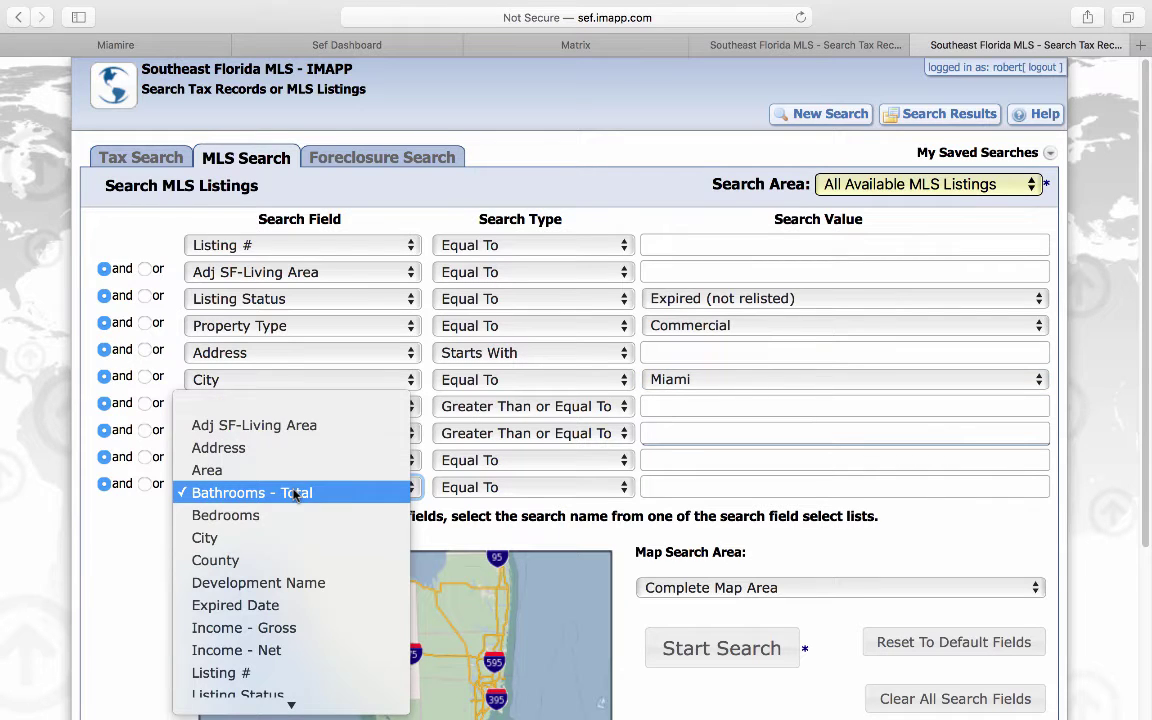
click(272, 605)
click(659, 484)
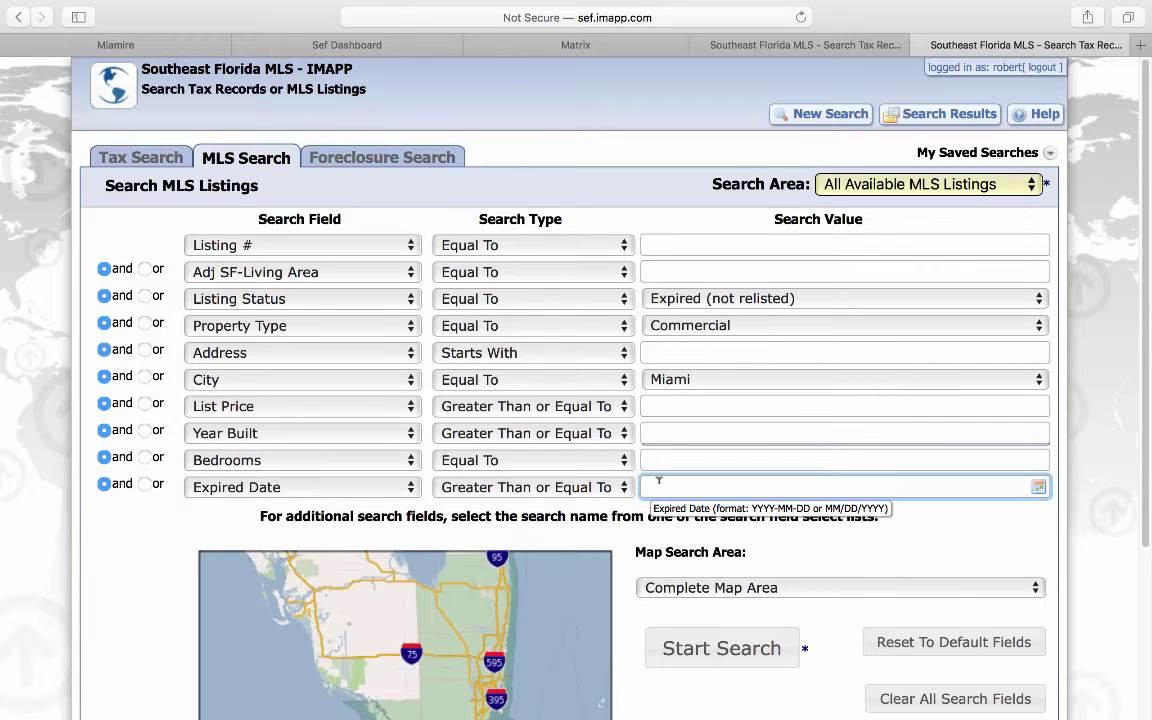
text(01/01/2020)
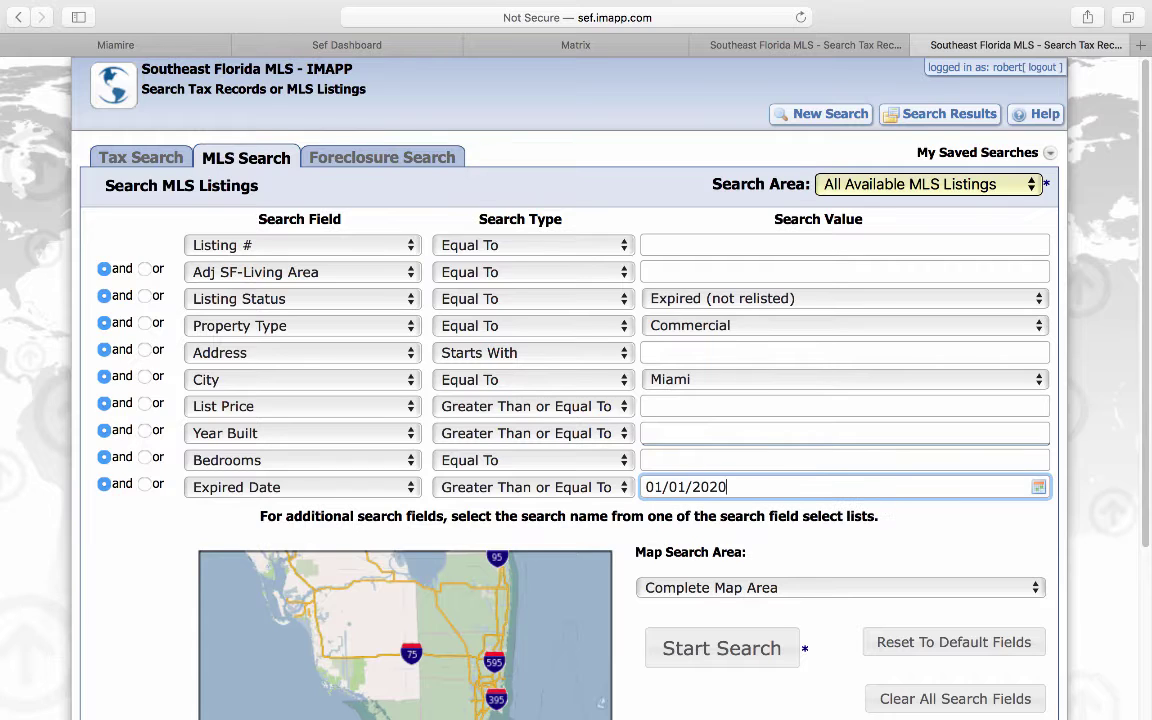
click(695, 650)
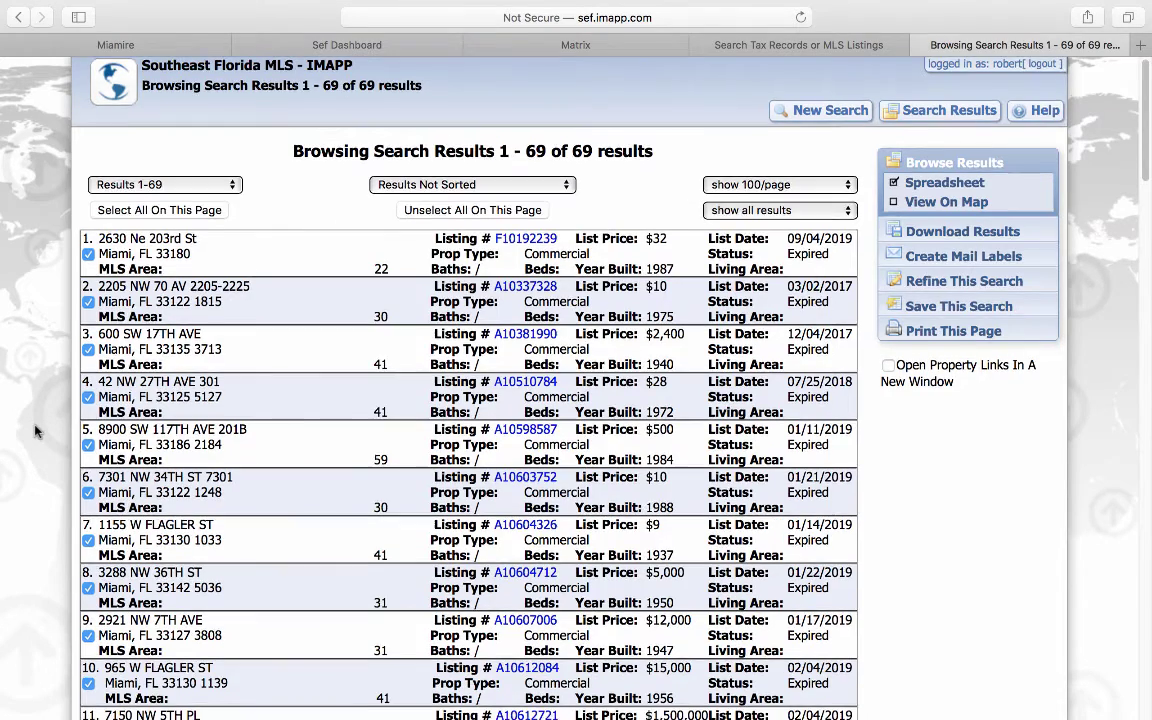
Step: Scroll through the 69 expired commercial MLS results
scroll(35, 431, down, 2)
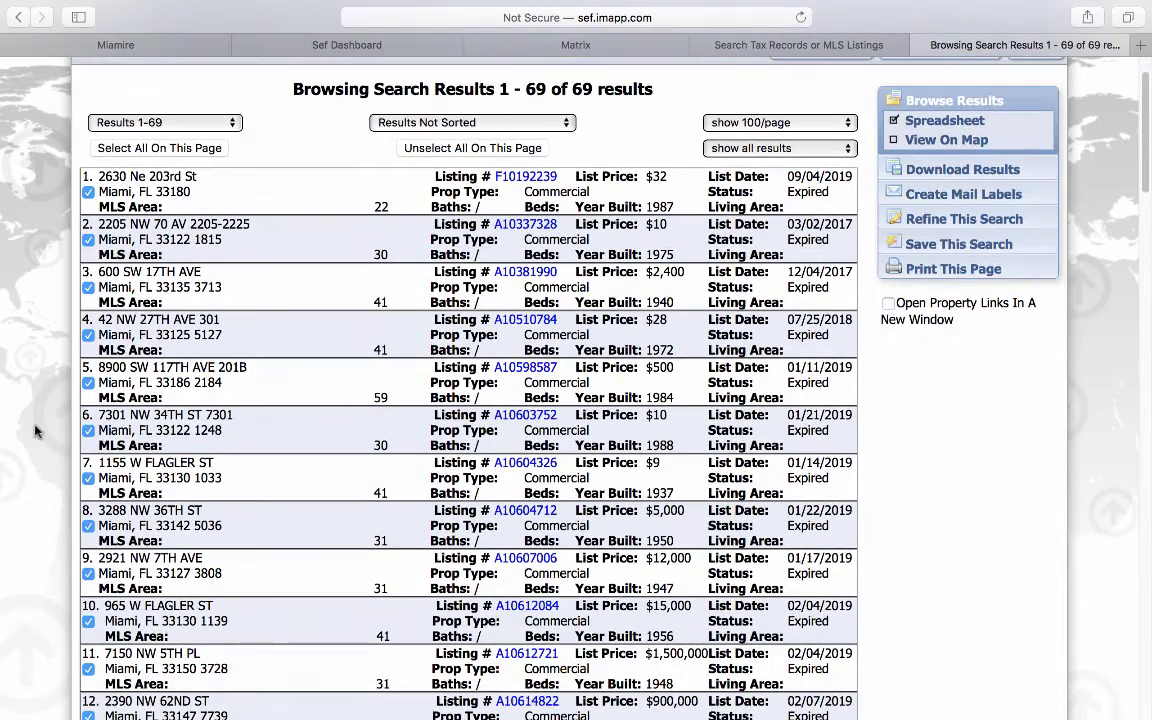
scroll(35, 431, down, 10)
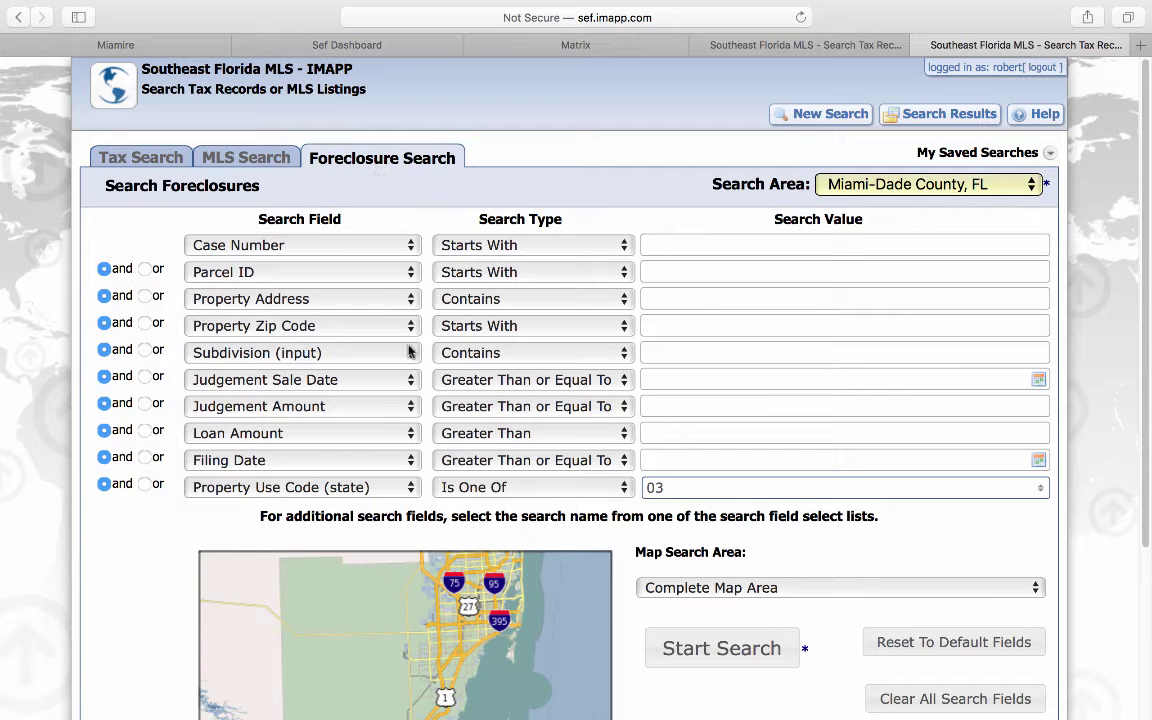
Step: Search foreclosures with use code 03 and zip 33135, and dismiss the no-matches message
click(677, 487)
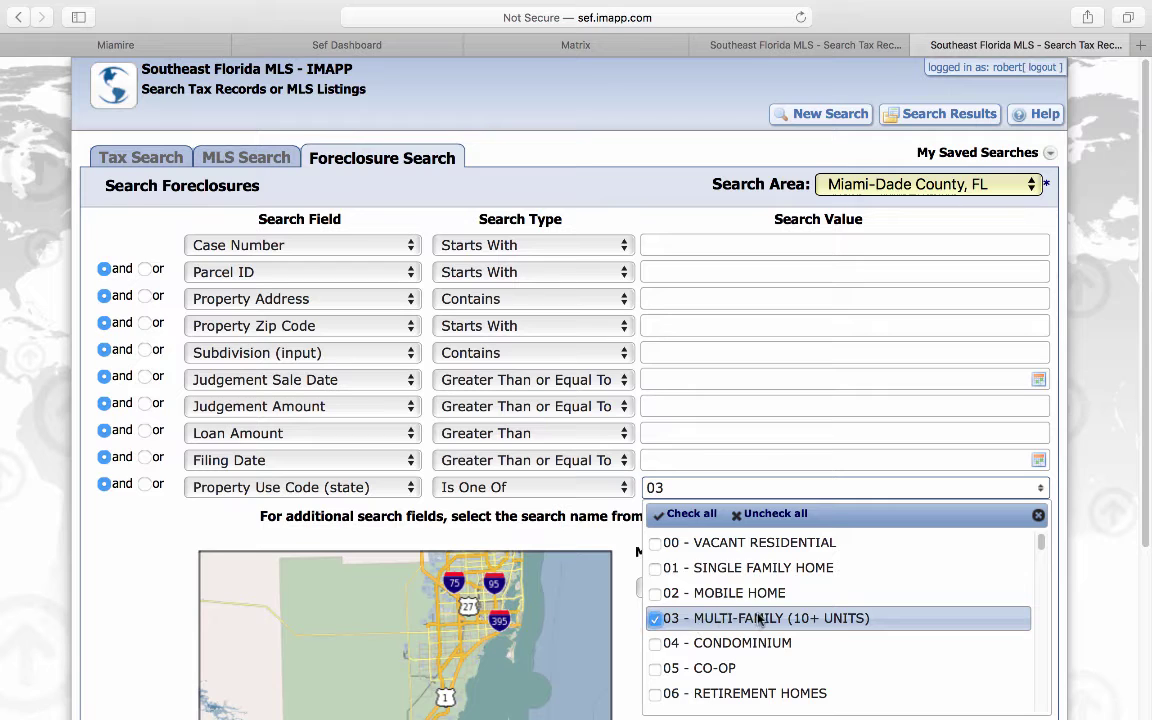
click(1067, 586)
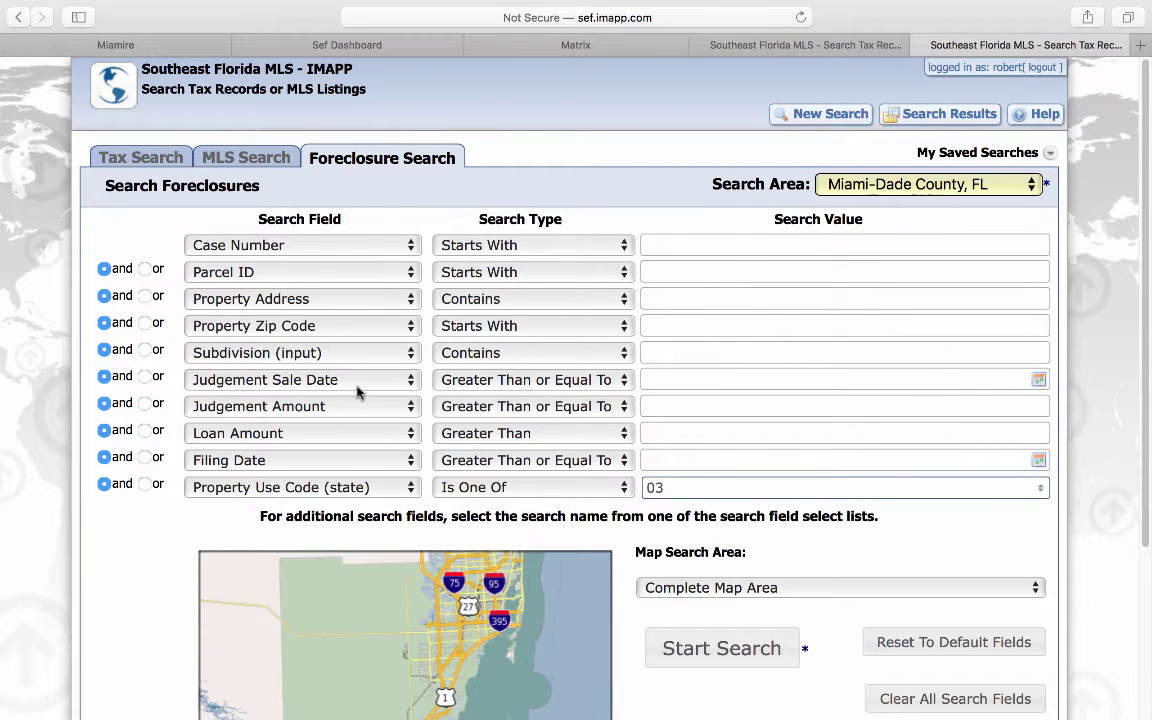
click(655, 324)
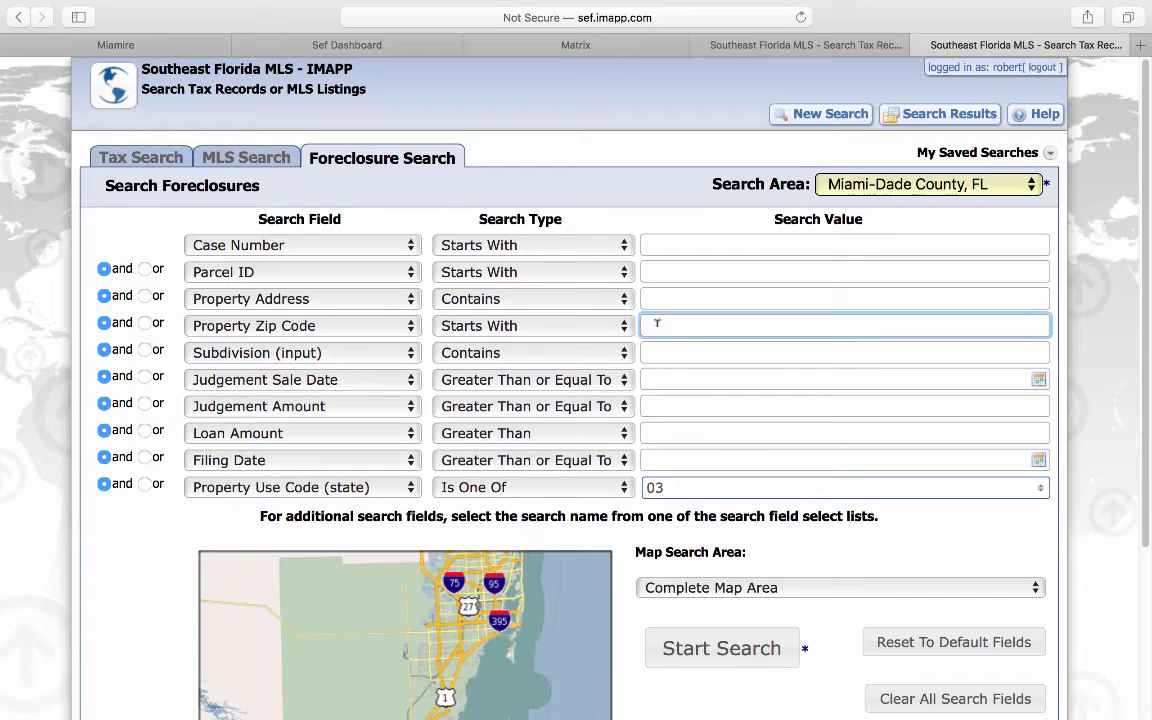
text(33135)
click(709, 649)
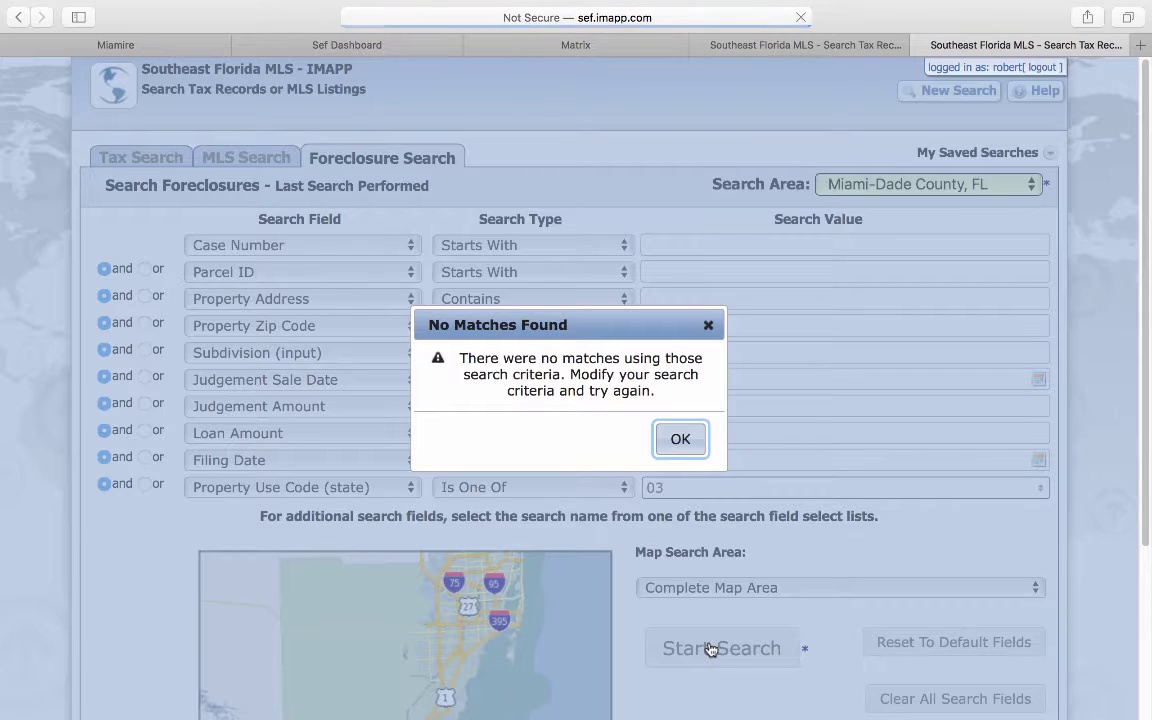
click(689, 442)
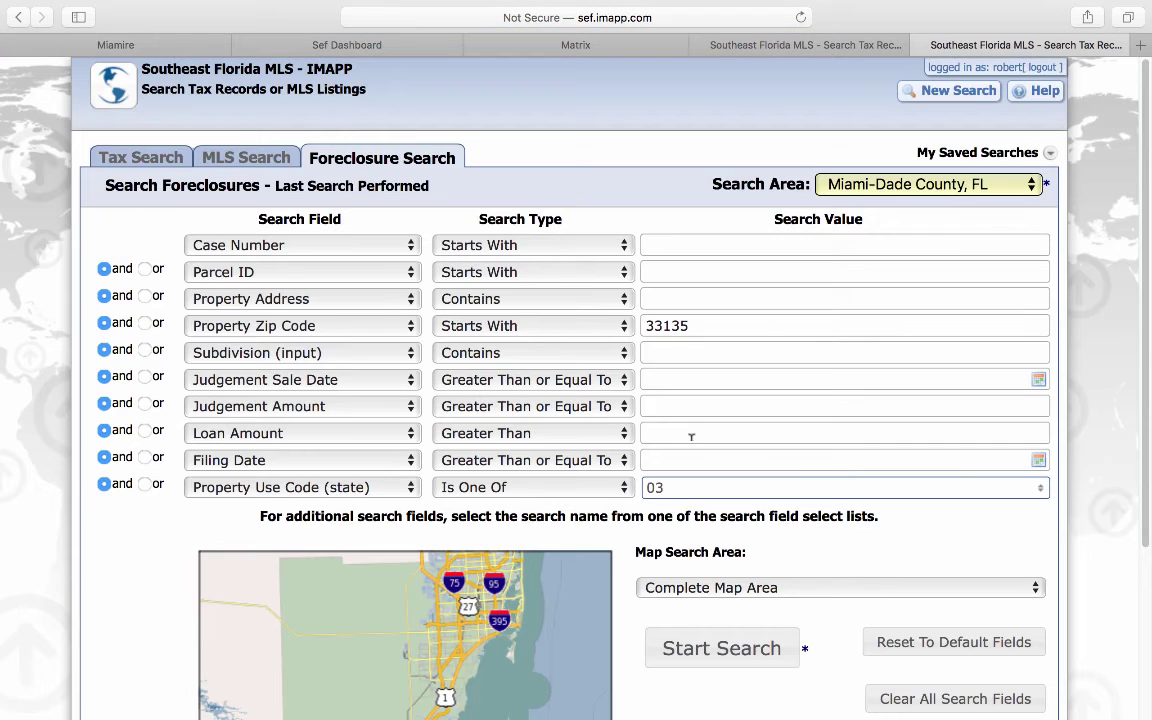
Step: Clear the 33135 zip code and rerun the foreclosure search
click(702, 327)
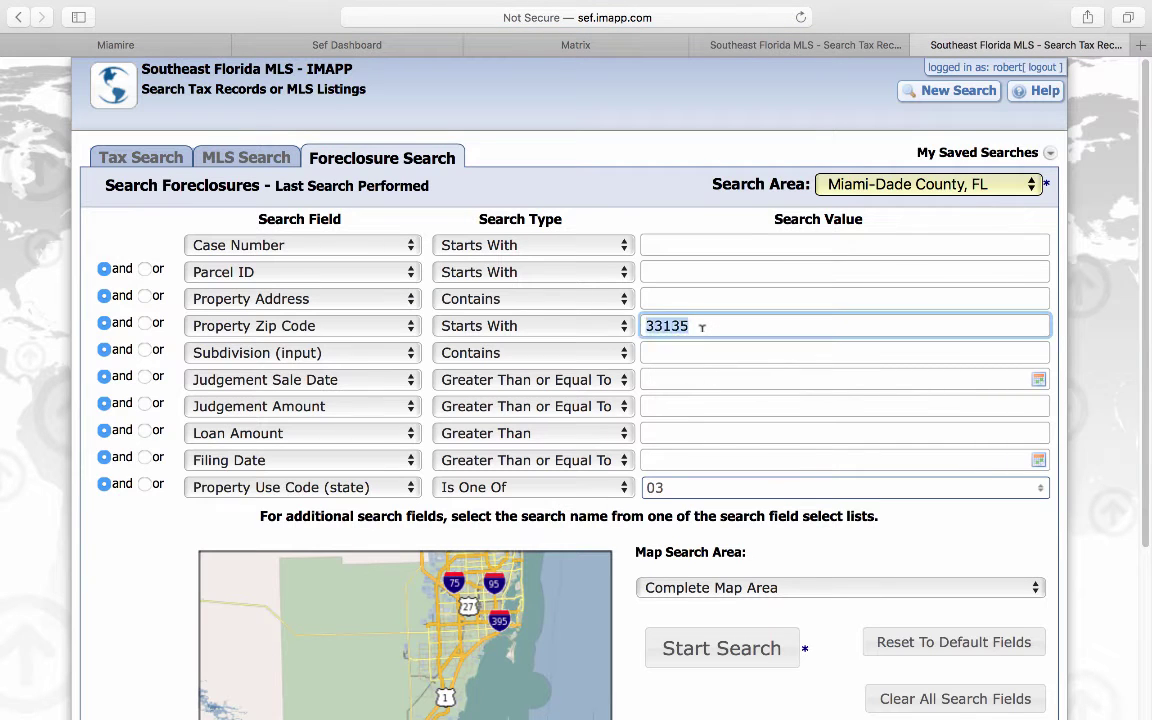
key(BackSpace)
key(BackSpace)
key(BackSpace)
key(BackSpace)
key(BackSpace)
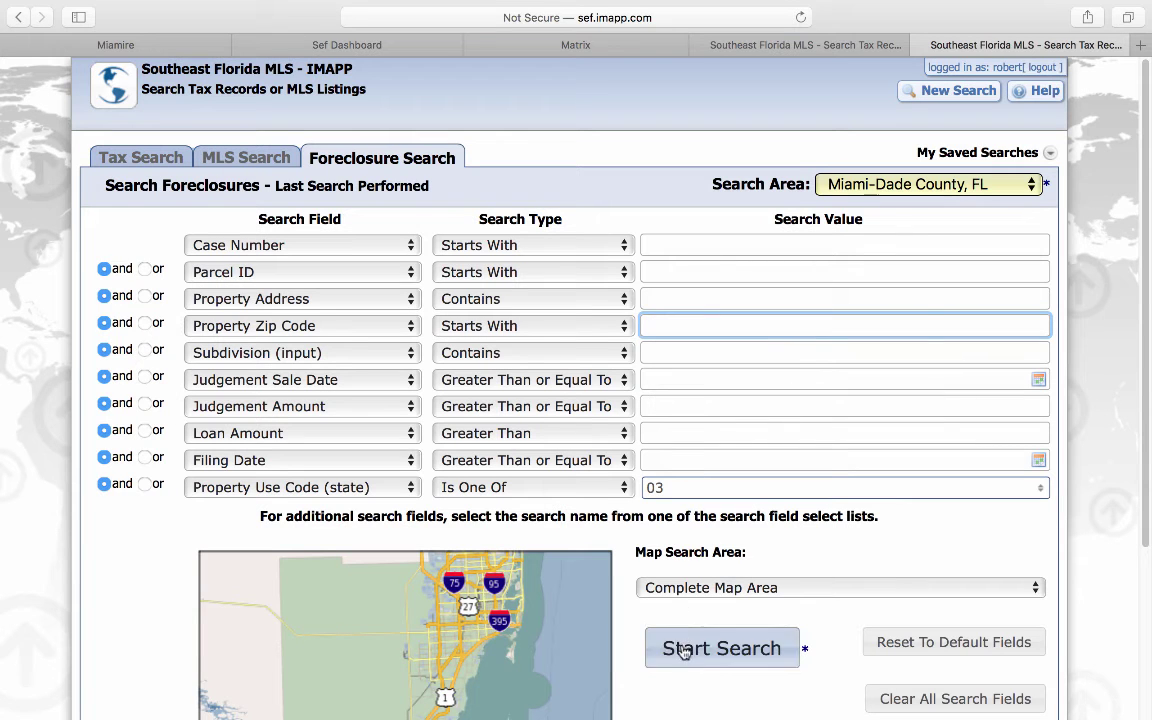
click(684, 651)
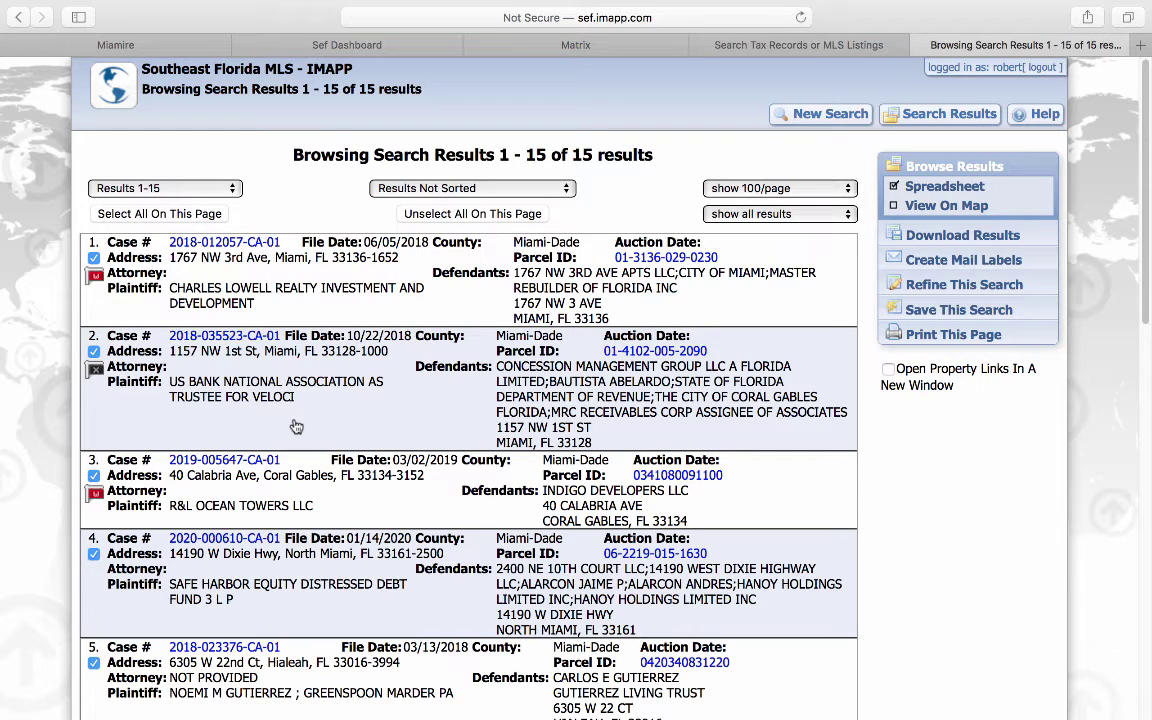
Step: Review the 15 use-code-03 foreclosure cases, then clear the form with New Search
scroll(296, 426, down, 3)
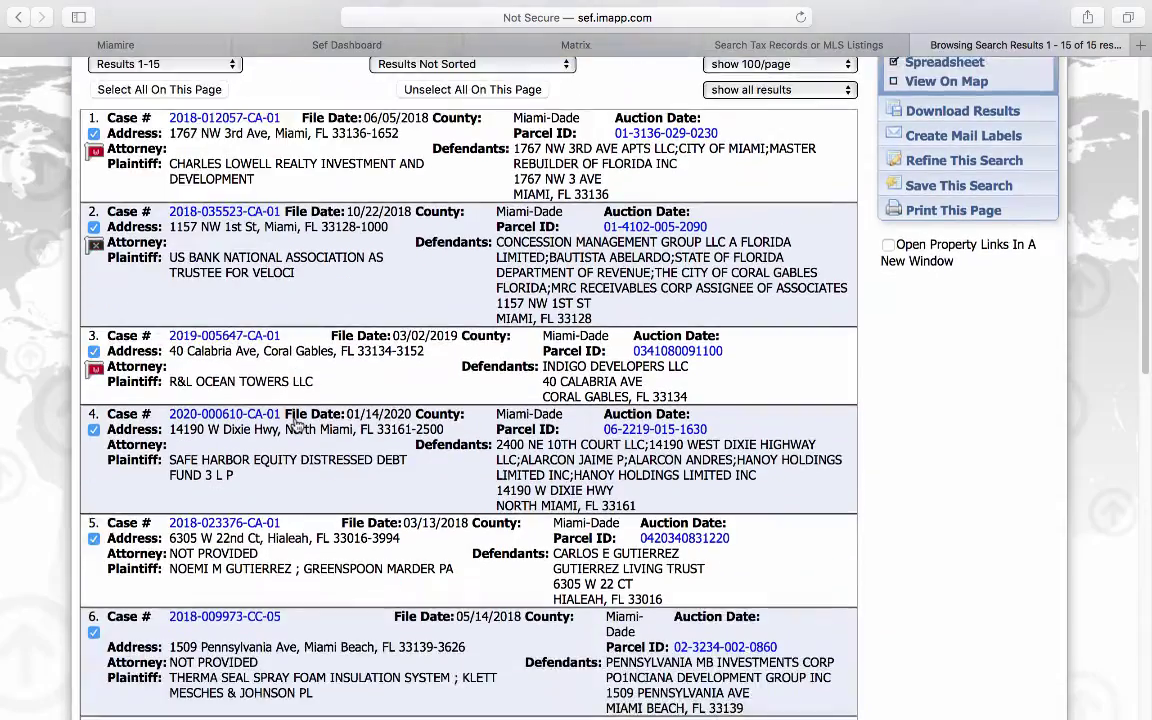
scroll(296, 426, down, 15)
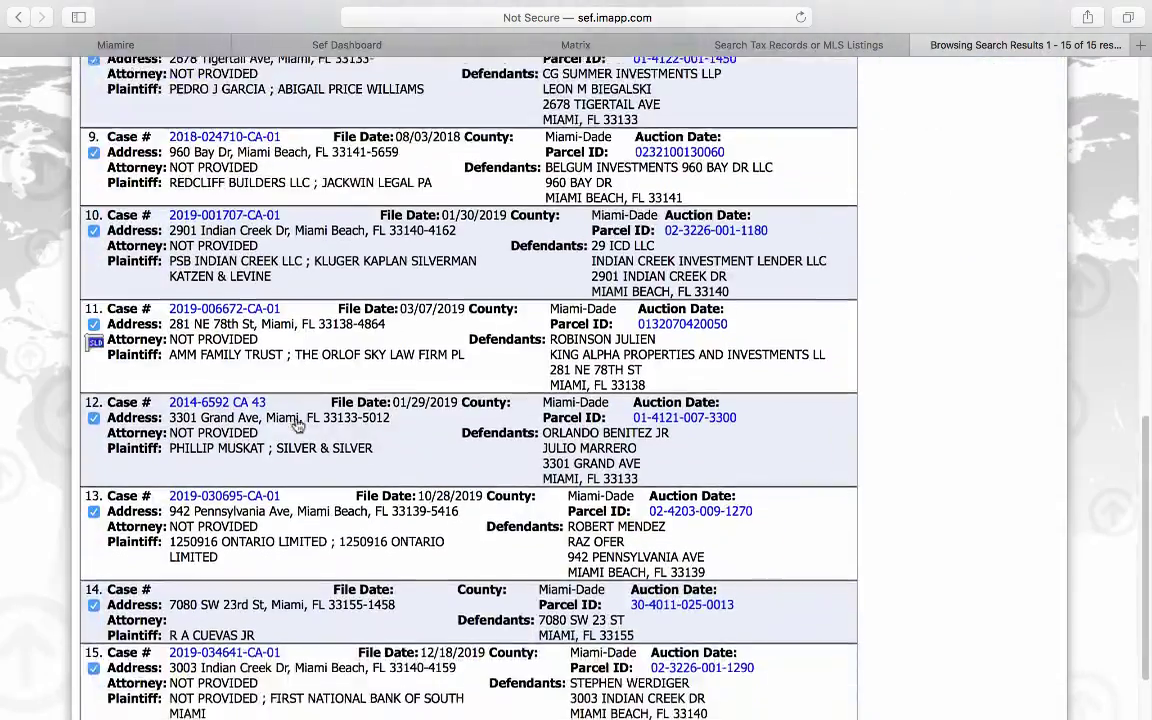
scroll(296, 426, up, 20)
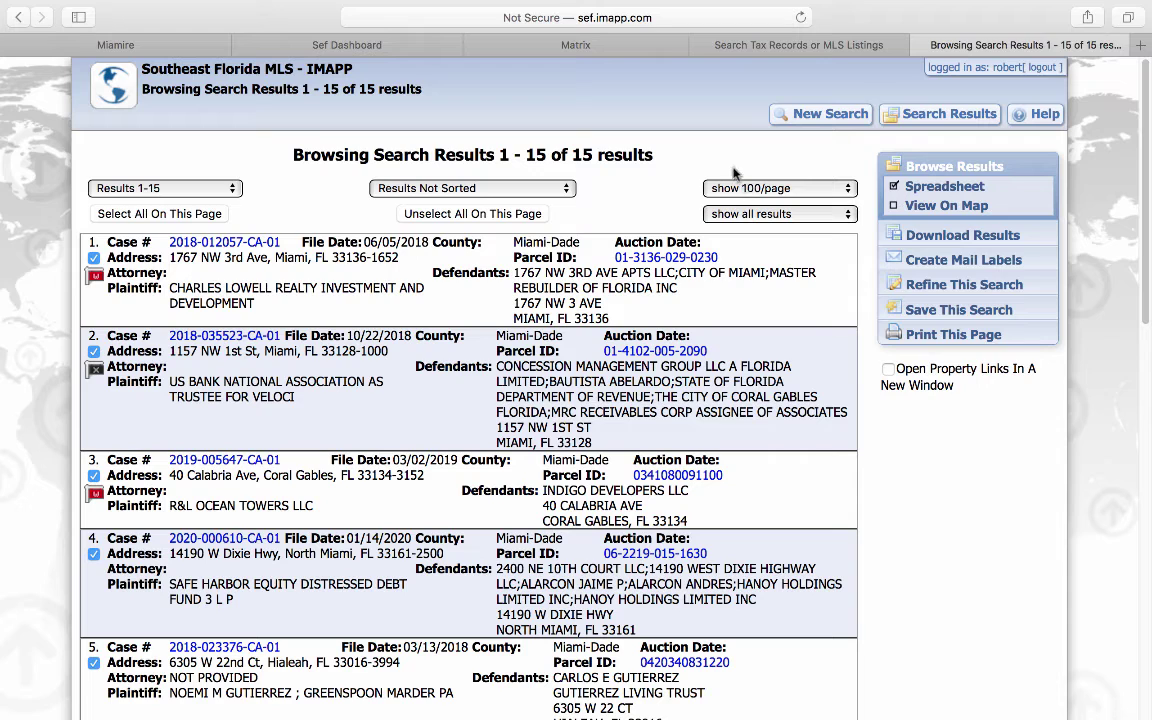
click(833, 116)
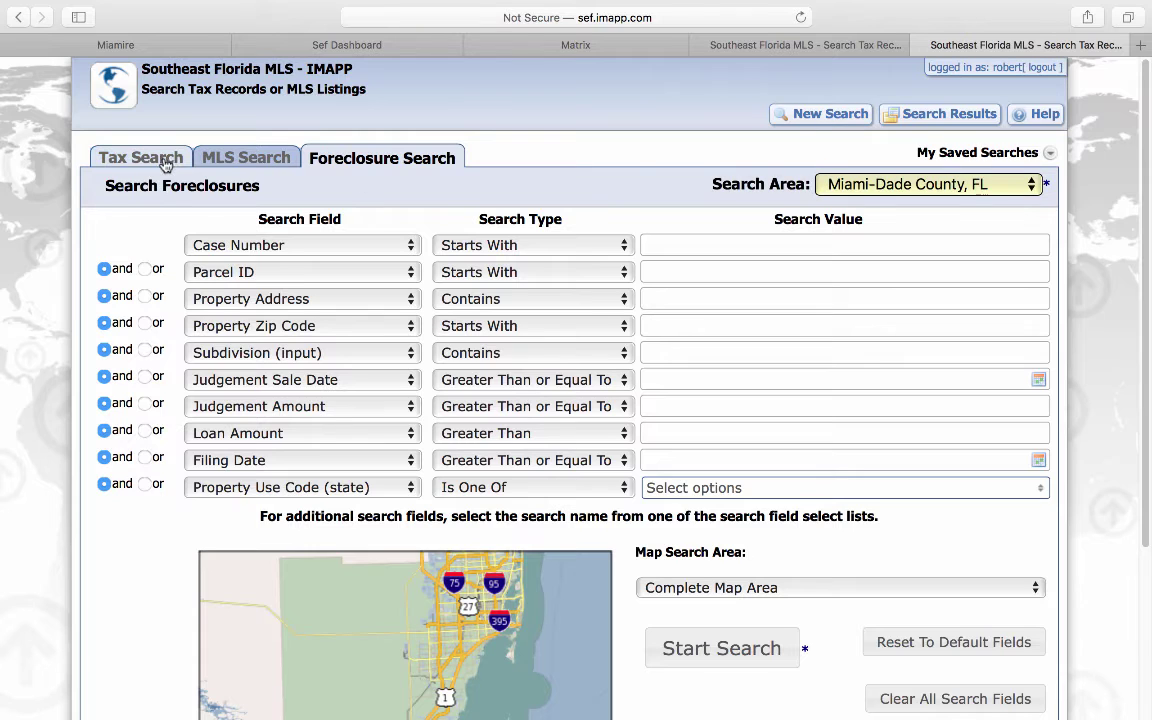
Step: Search tax records with REO / Bank Owned = Yes and Property Use Code 03
click(160, 160)
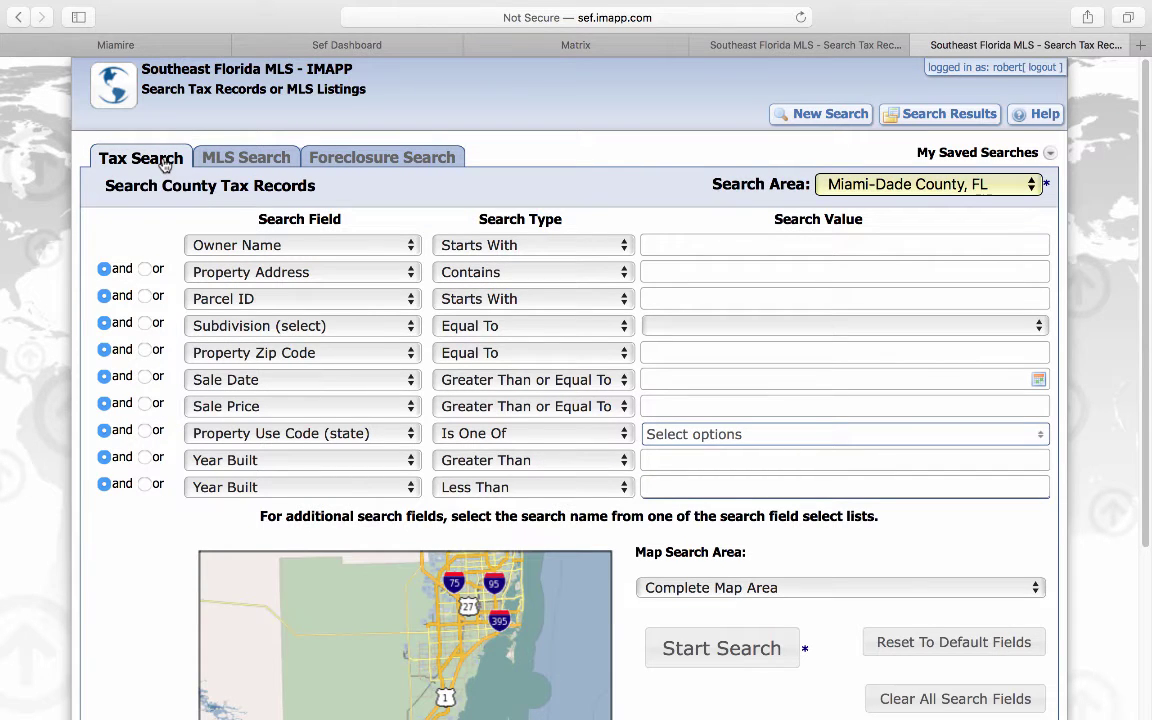
click(213, 493)
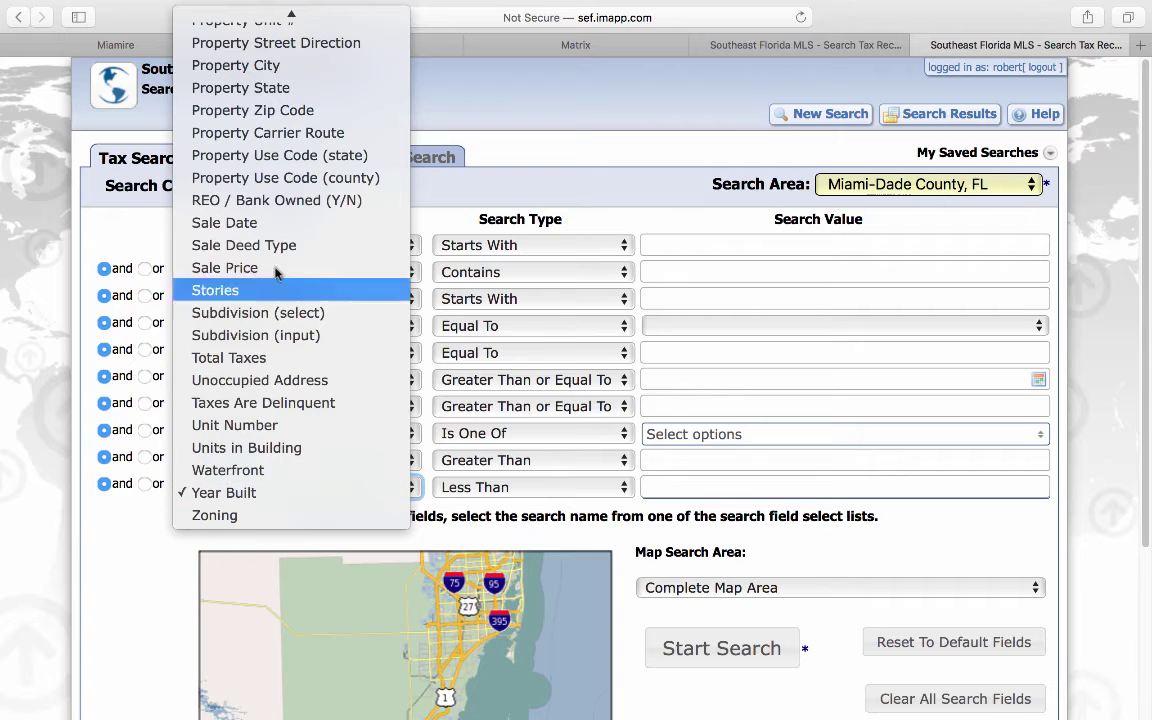
click(294, 202)
click(666, 488)
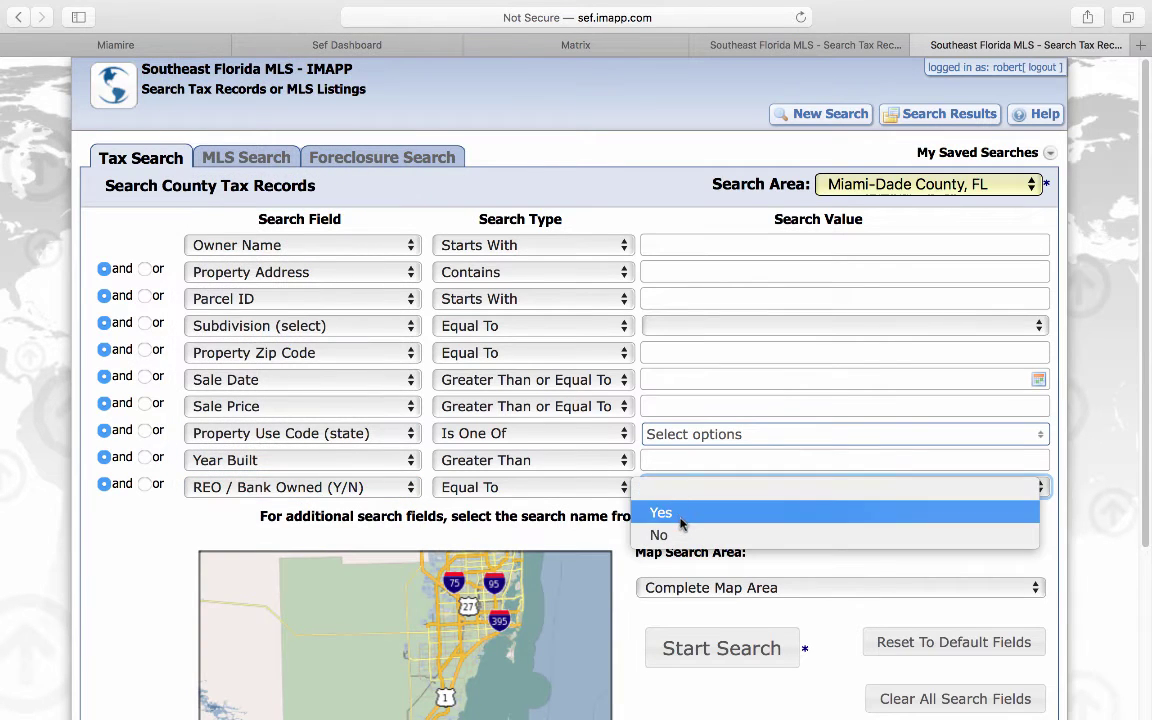
click(678, 517)
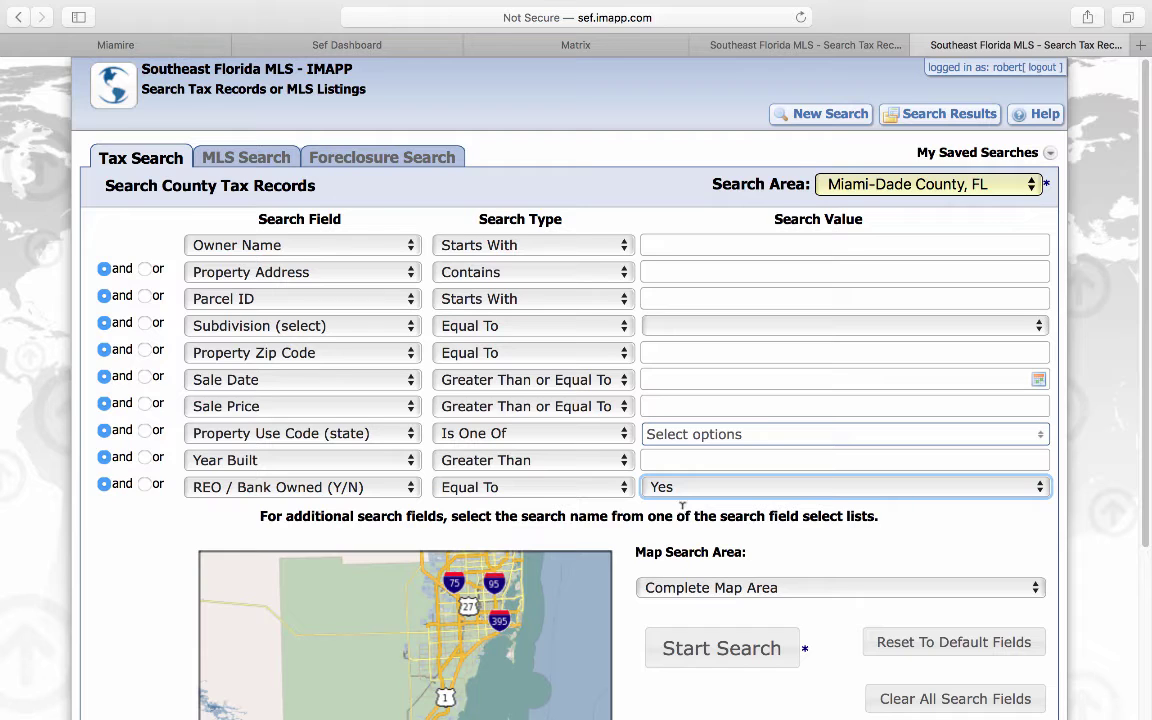
click(699, 438)
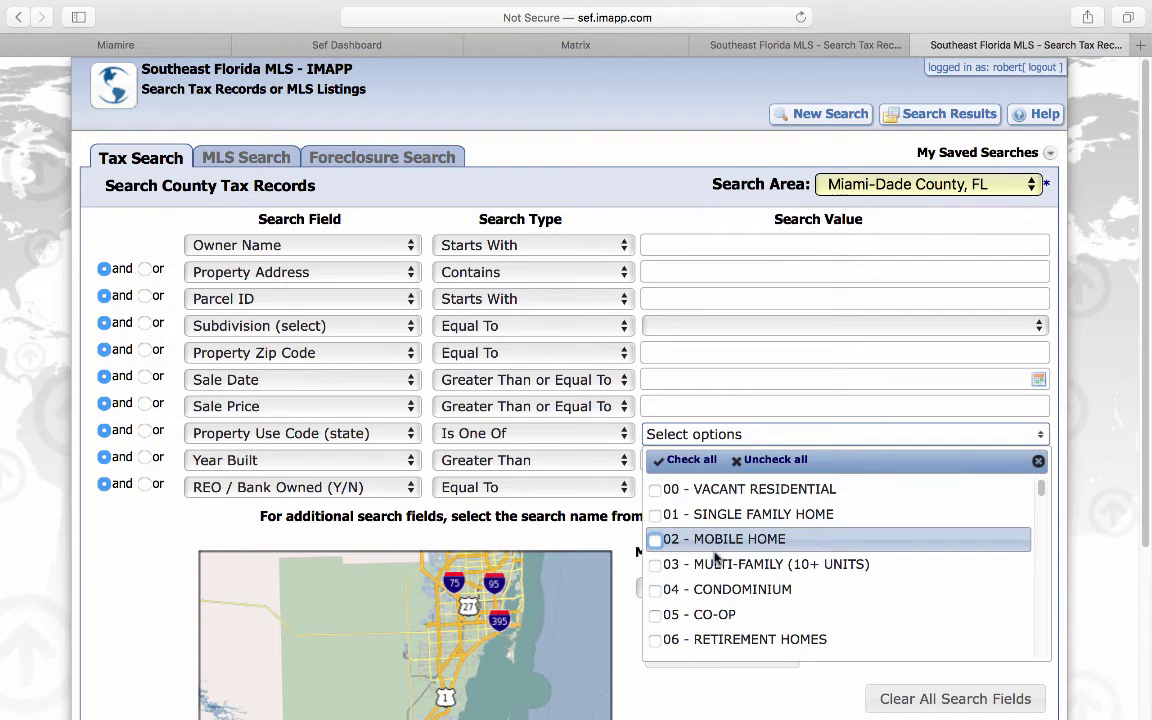
click(725, 563)
click(686, 697)
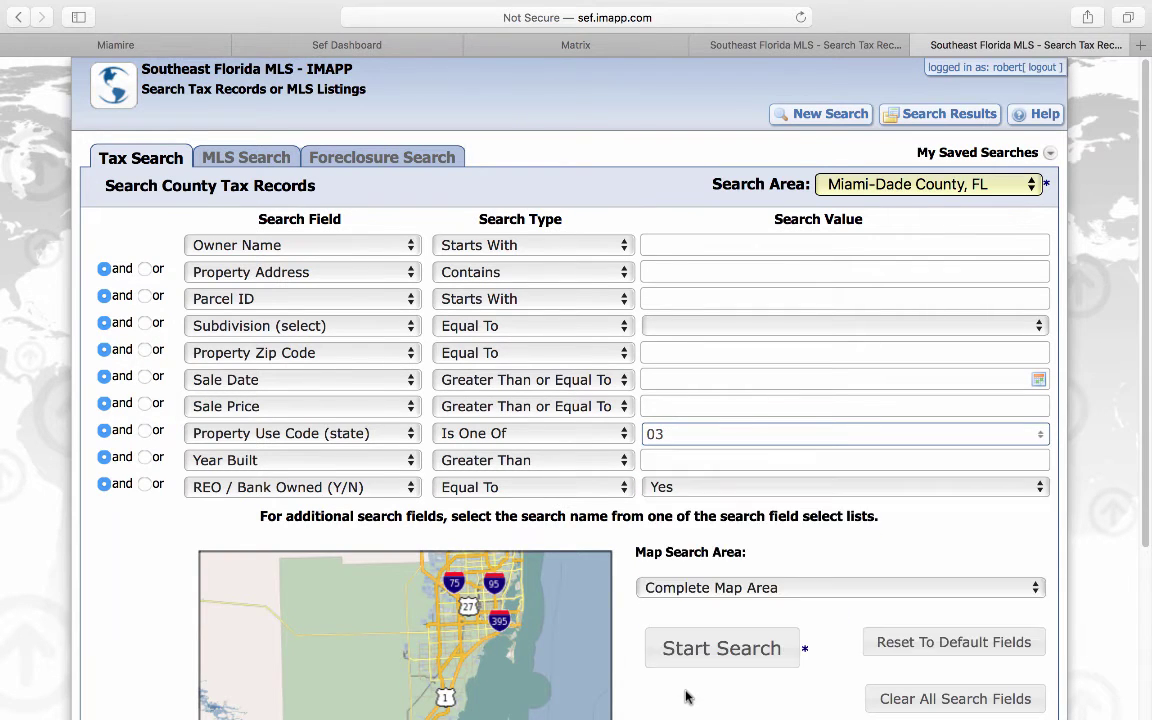
click(688, 655)
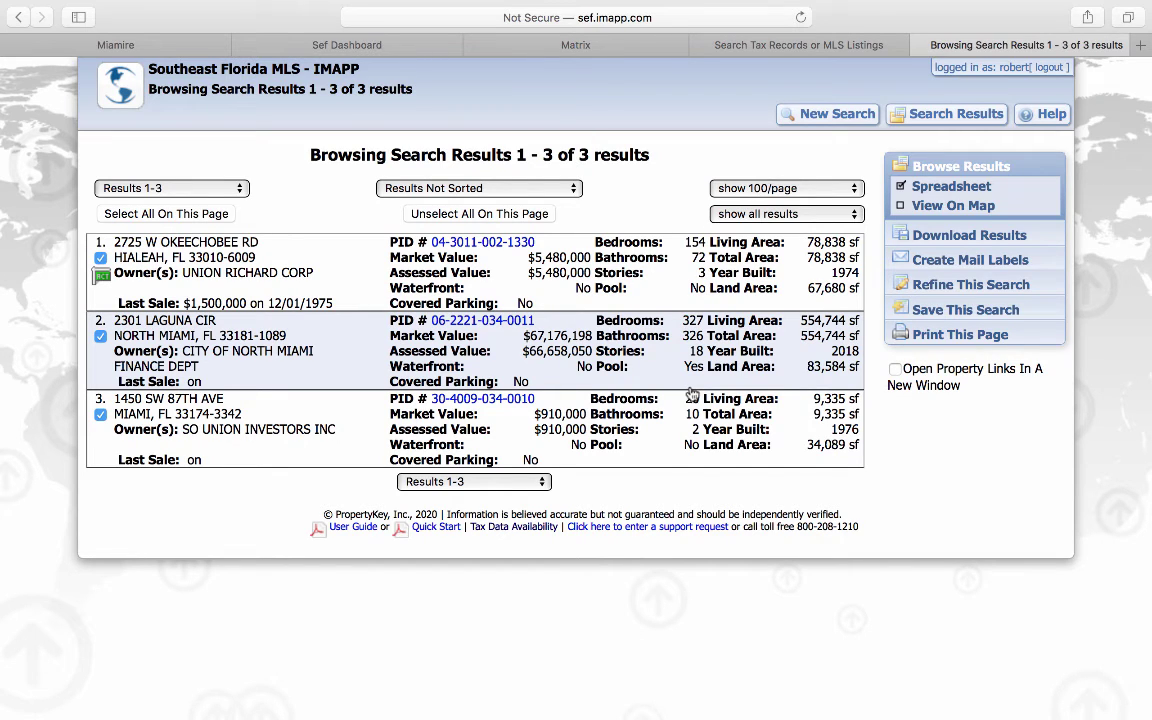
Step: Leave the 3 bank-owned multi-family results for a blank tax search form
click(838, 119)
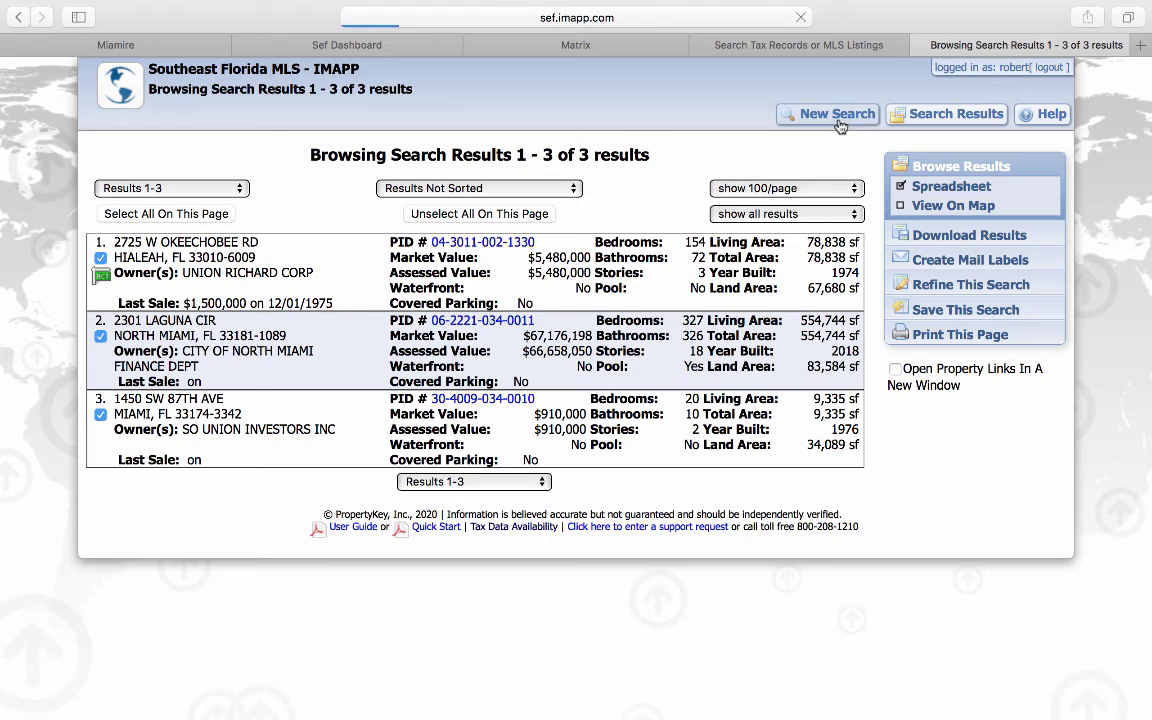